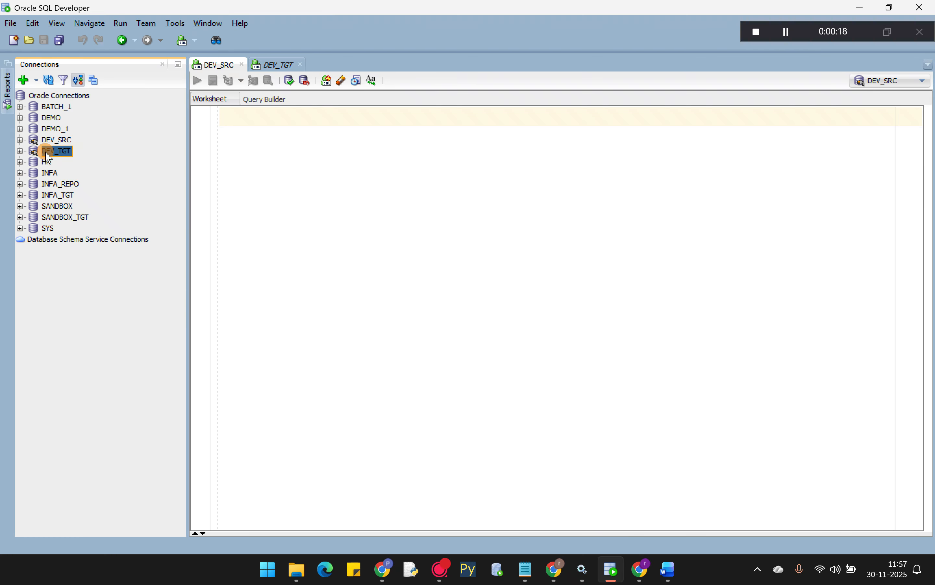
- Expand DEV_SRC and its Tables (Filtered) node to show SRC_EMP_DATA
{"action": "left_click", "coordinate": [20, 139]}
{"action": "left_click", "coordinate": [35, 149]}
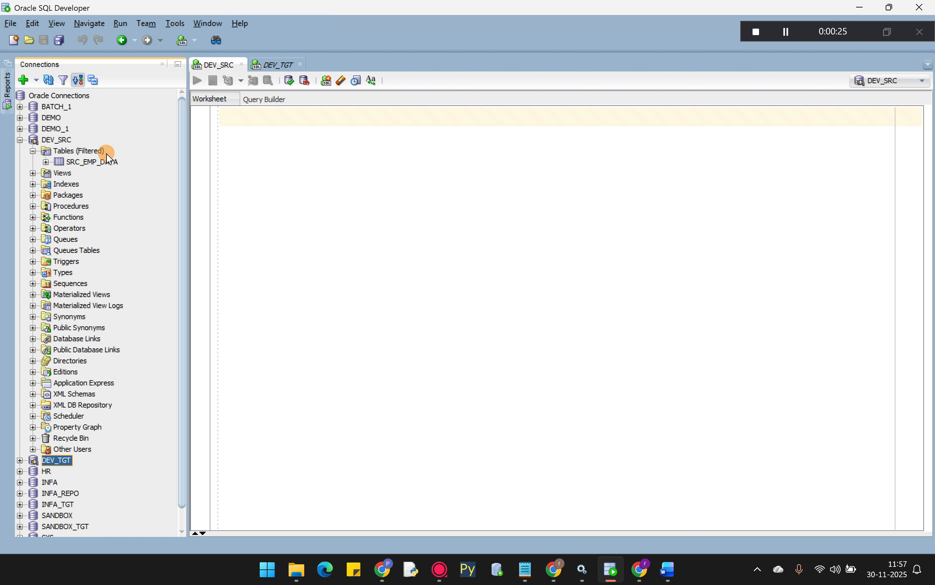
- Run SELECT *FROM SRC_EMP_DATA; in the DEV_SRC worksheet to fetch its 5 employee rows
{"action": "left_click", "coordinate": [232, 118]}
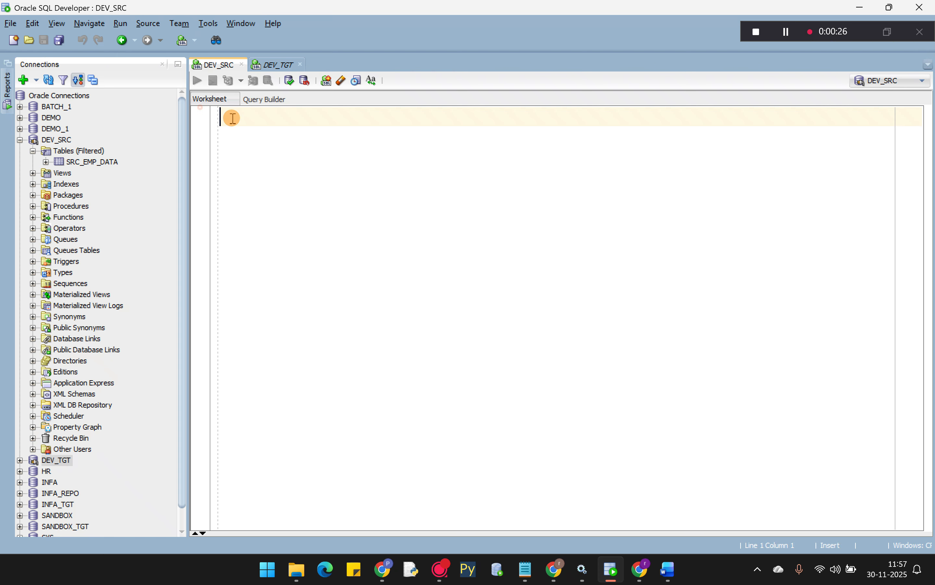
{"action": "type", "text": "SELECT "}
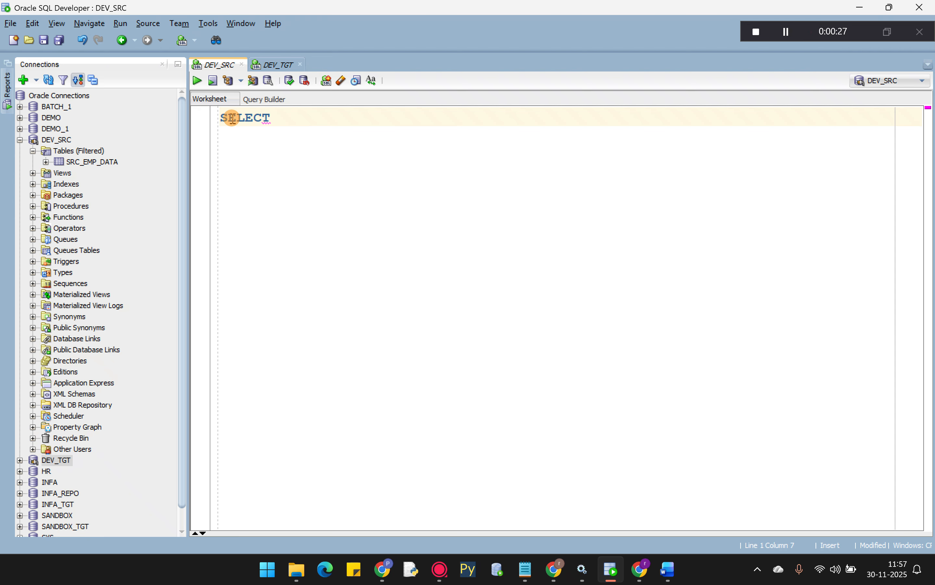
{"action": "type", "text": "*FROM SRC"}
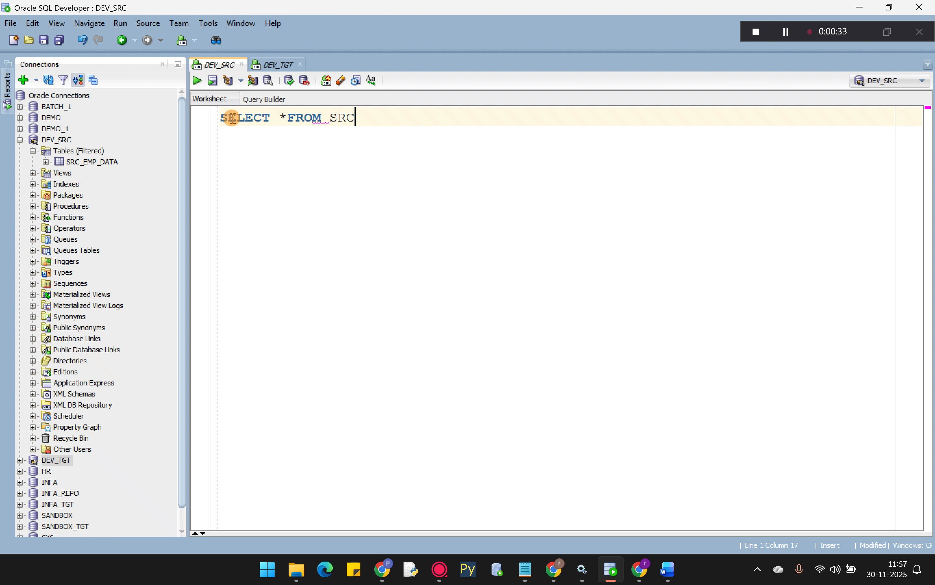
{"action": "type", "text": "_EMP_DATA"}
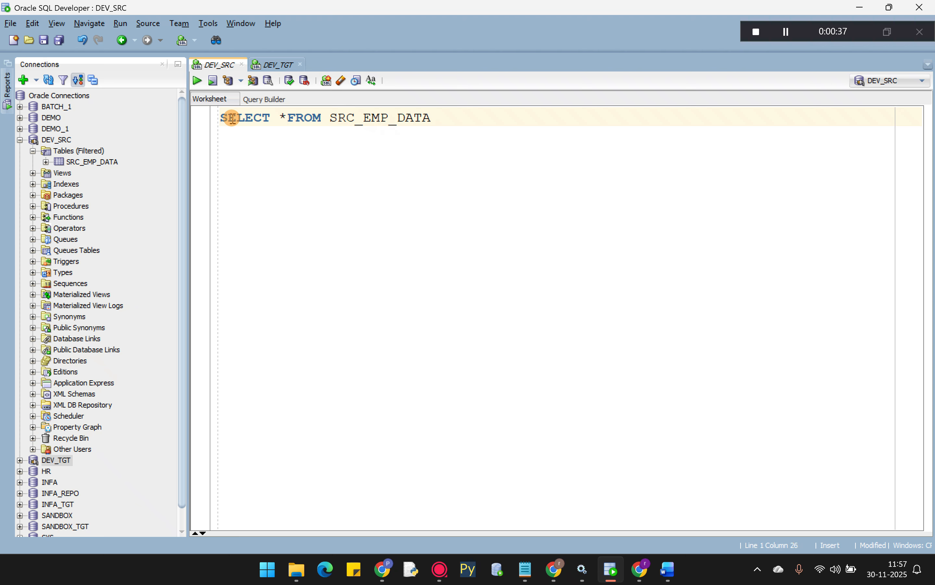
{"action": "type", "text": ";"}
{"action": "key", "text": "ctrl+Return"}
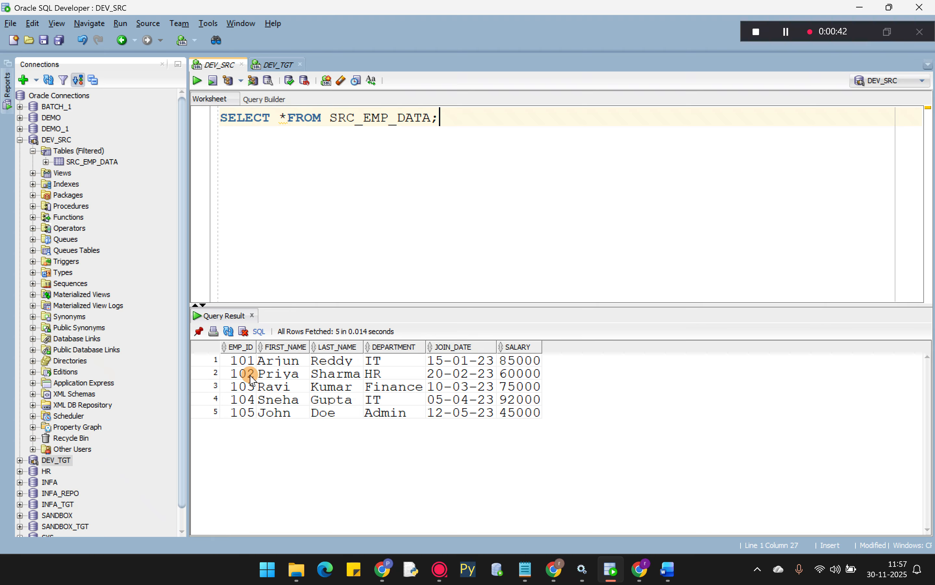
- Compare the DEV_TGT worksheet against the DEV_SRC query results
{"action": "left_click", "coordinate": [271, 64]}
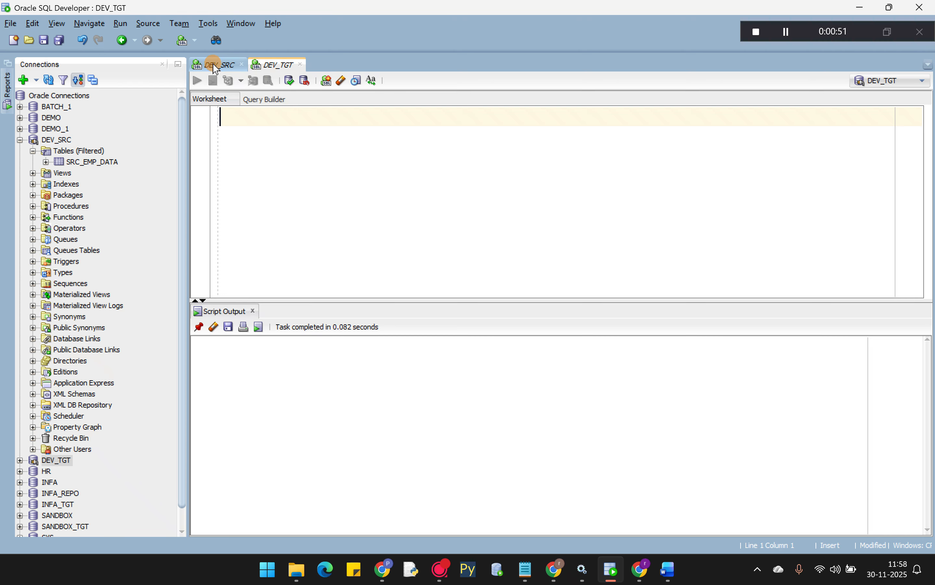
{"action": "left_click", "coordinate": [213, 64]}
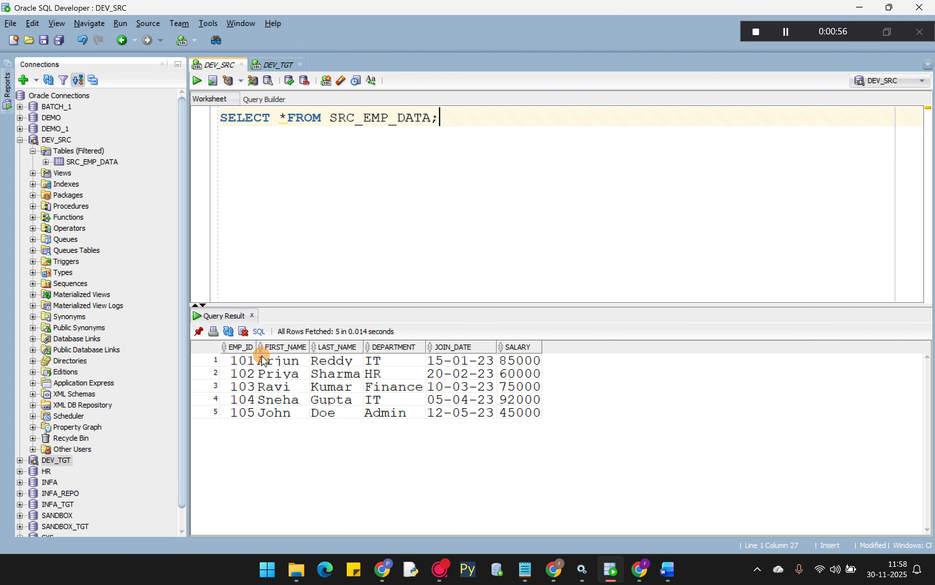
{"action": "left_click", "coordinate": [275, 65]}
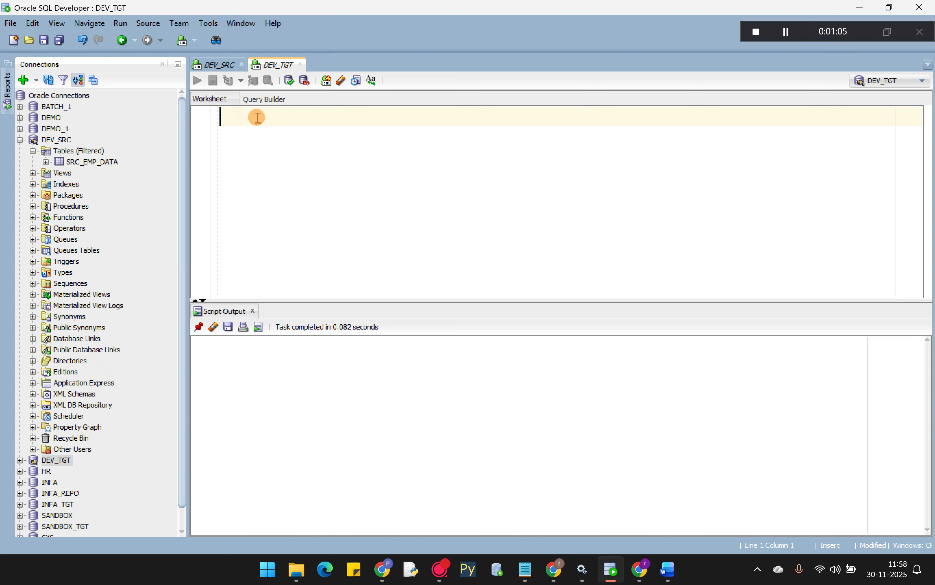
{"action": "left_click", "coordinate": [213, 65]}
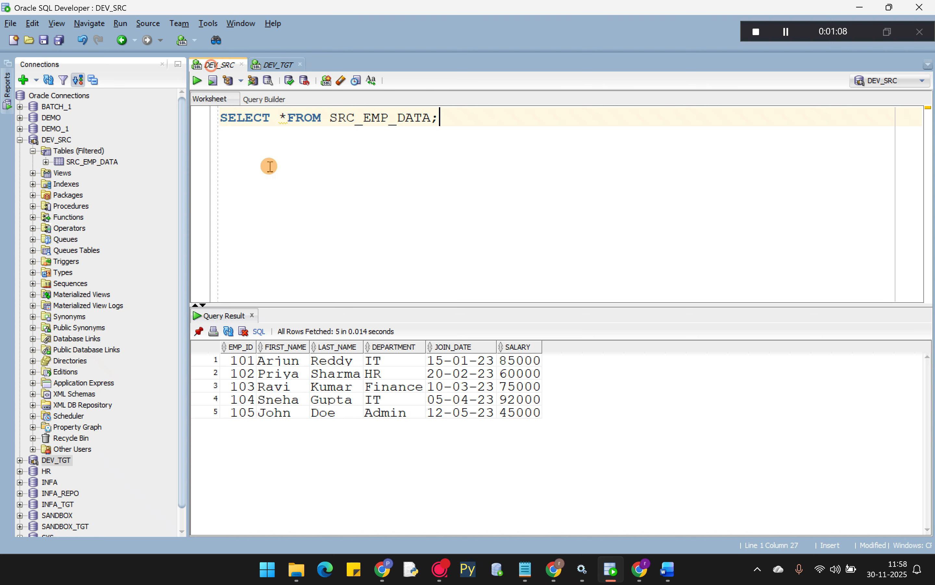
- In the DEV_TGT worksheet, begin the statement CREATE TABLE TGT_EMP_DATA AS SELECT *FROM
{"action": "left_click", "coordinate": [271, 65]}
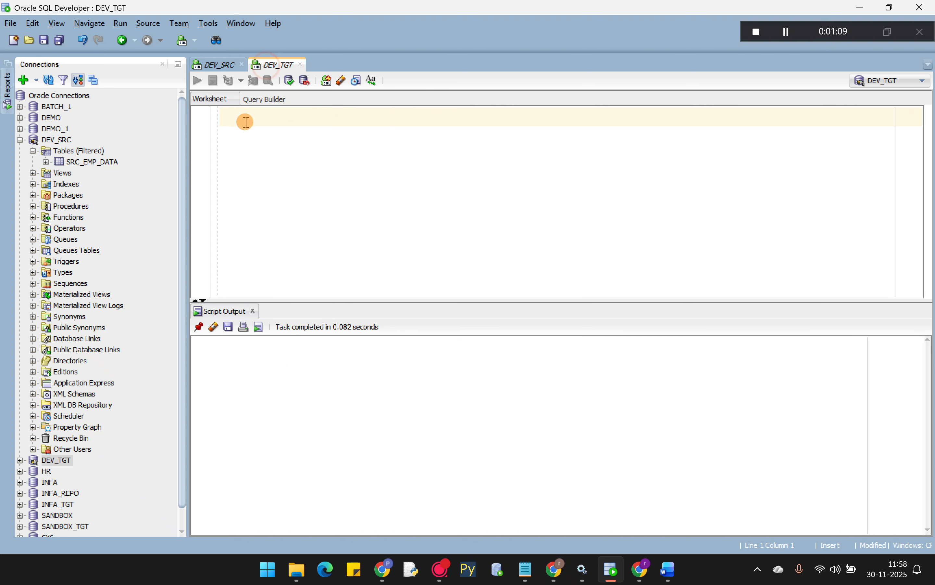
{"action": "type", "text": "CREA"}
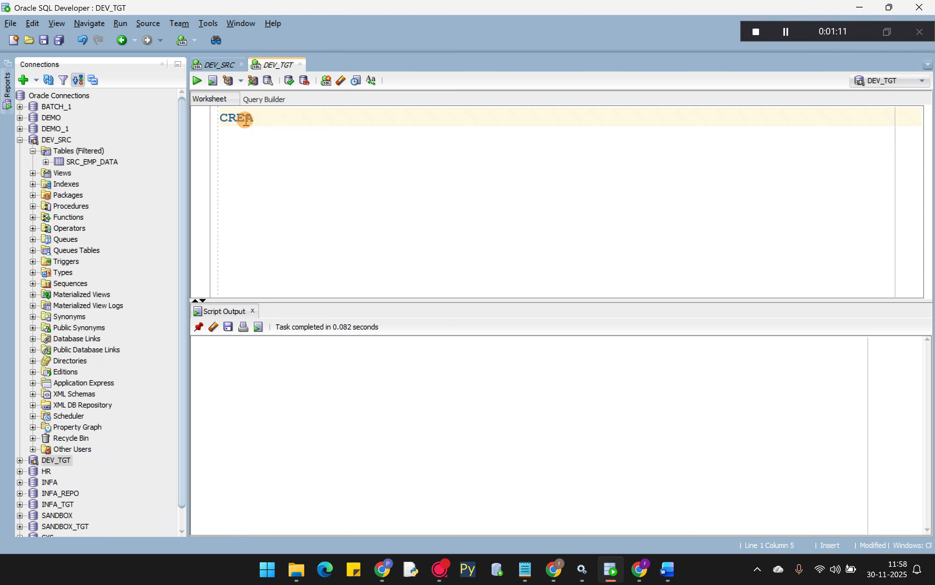
{"action": "type", "text": "TE TABLE"}
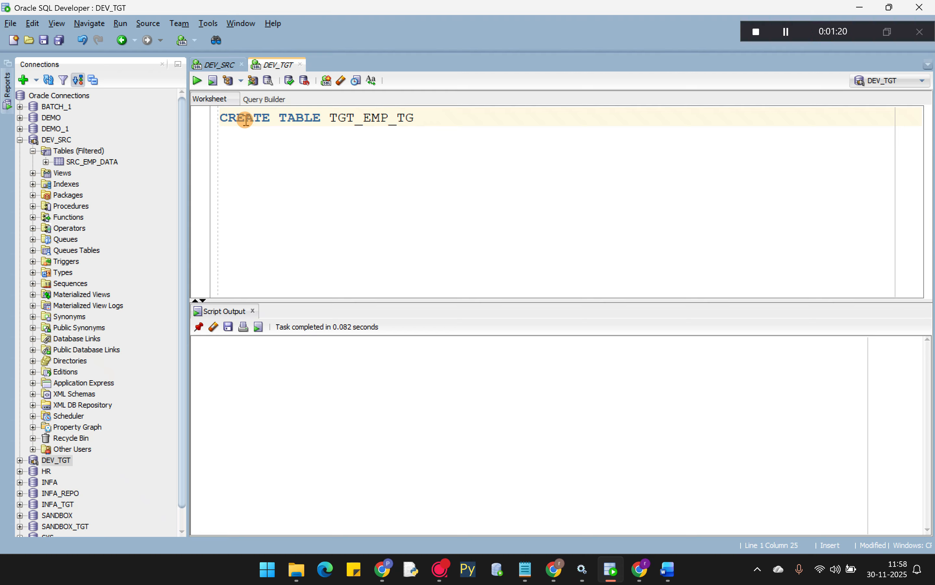
{"action": "type", "text": "TGT_EMP_DATA"}
{"action": "left_click_drag", "start_coordinate": [329, 118], "coordinate": [424, 118]}
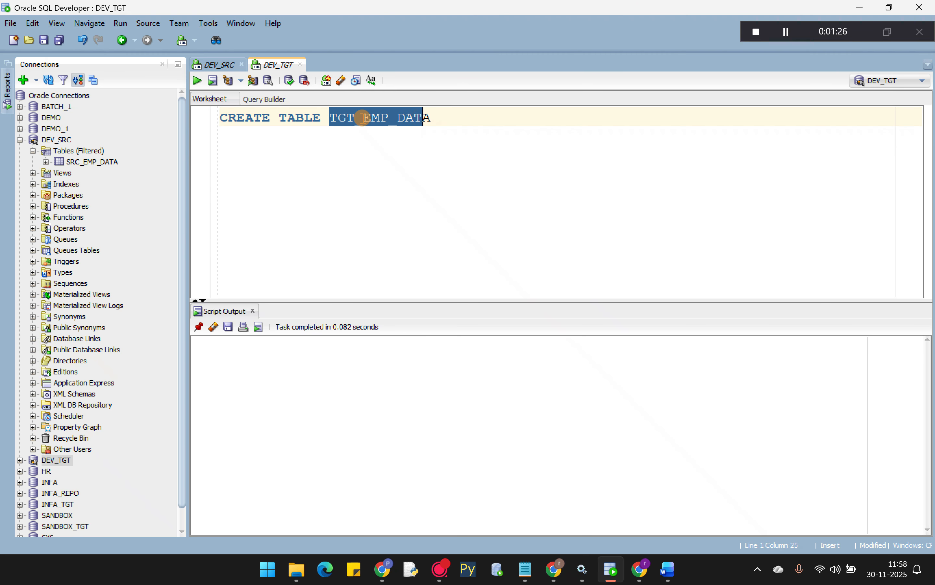
{"action": "left_click", "coordinate": [363, 118]}
{"action": "left_click_drag", "start_coordinate": [329, 118], "coordinate": [424, 118]}
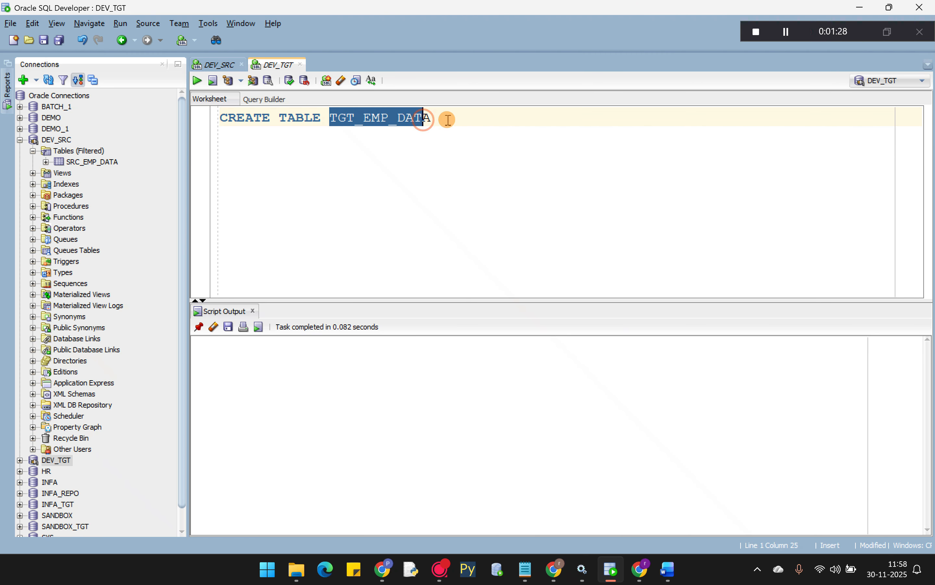
{"action": "left_click", "coordinate": [447, 119]}
{"action": "type", "text": "AS"}
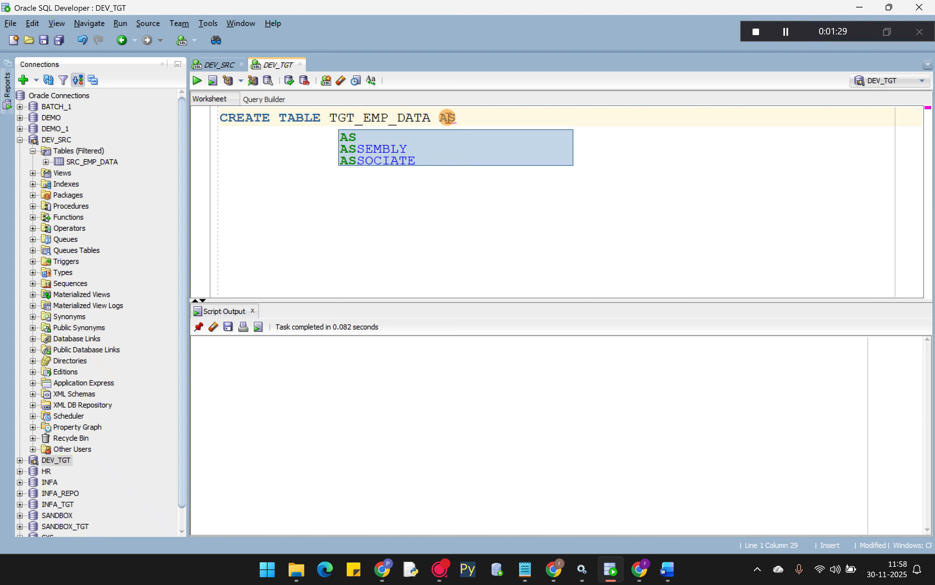
{"action": "type", "text": " SELECT"}
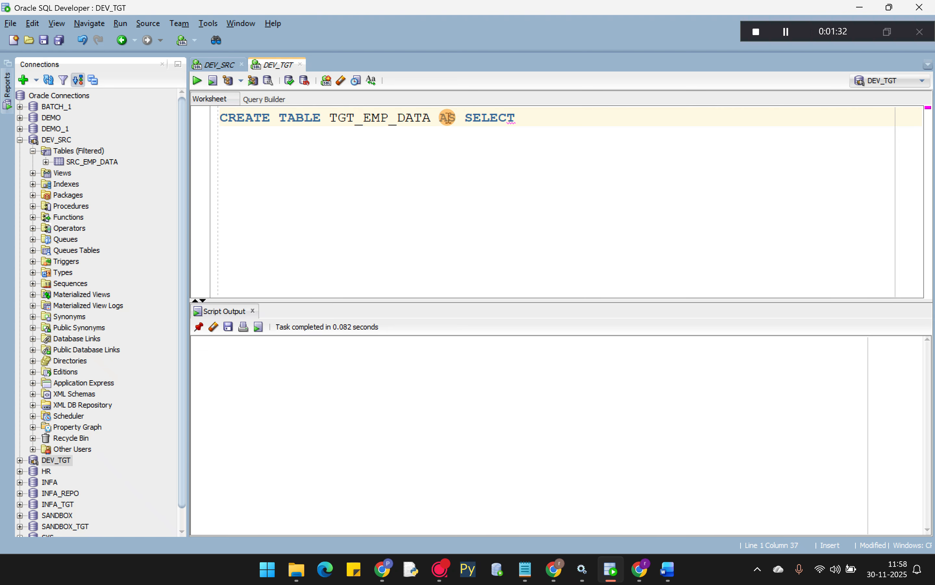
{"action": "type", "text": " *FROM"}
- Finish it with DEV_SRC.SRC_EMP_DATA WHERE 1=2; and select the whole statement
{"action": "left_click", "coordinate": [219, 71]}
{"action": "left_click", "coordinate": [271, 65]}
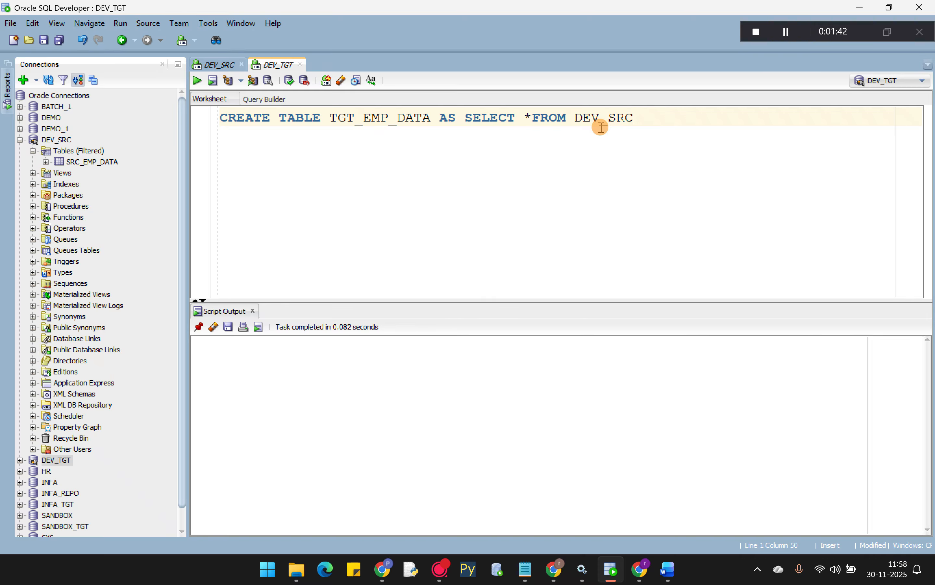
{"action": "type", "text": "SRC_EMP_DATA"}
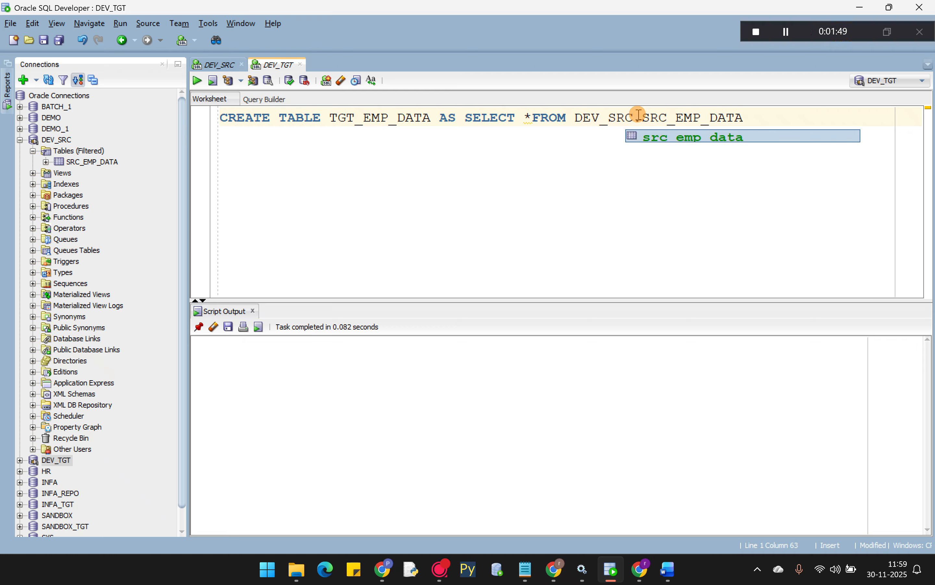
{"action": "left_click_drag", "start_coordinate": [638, 116], "coordinate": [764, 117]}
{"action": "left_click", "coordinate": [767, 117]}
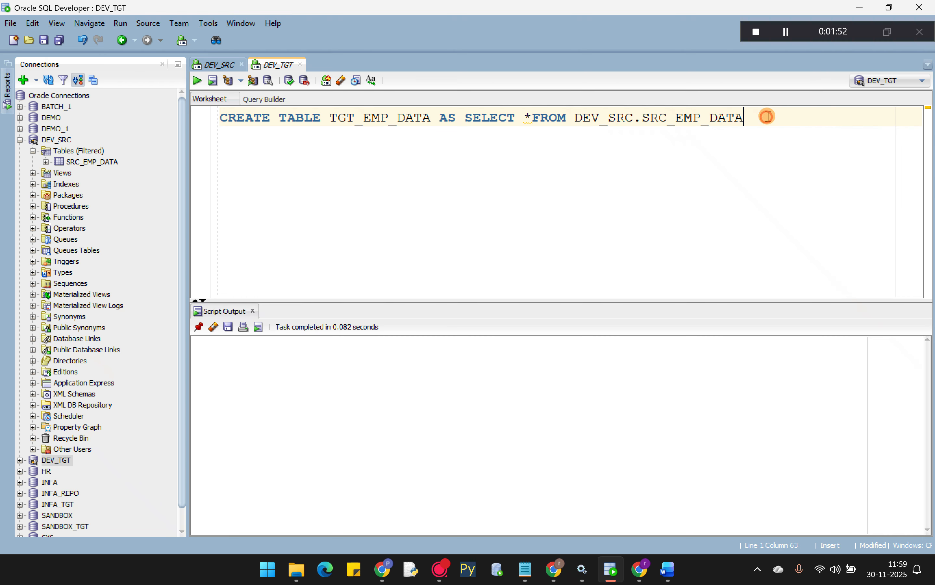
{"action": "type", "text": "WHERE 1=2;"}
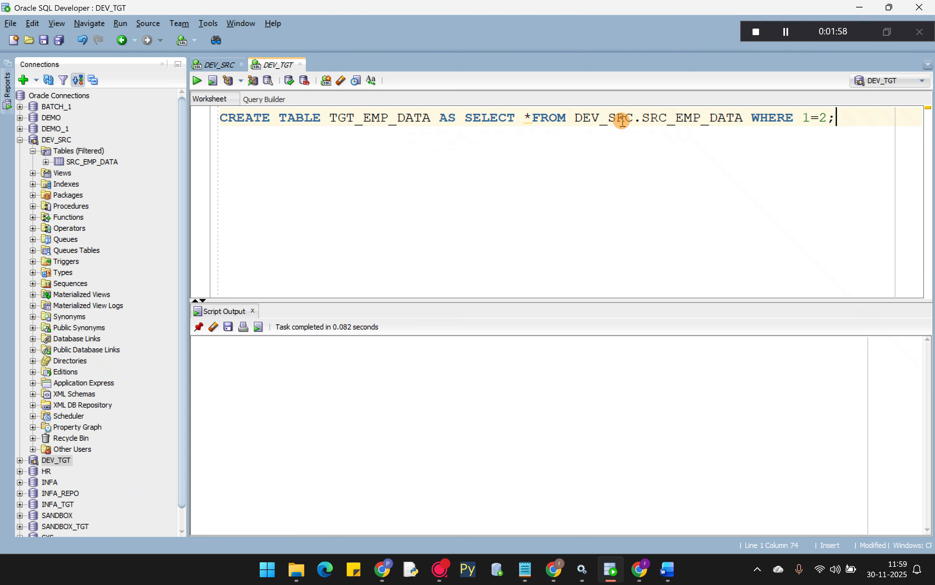
{"action": "left_click_drag", "start_coordinate": [643, 117], "coordinate": [743, 117]}
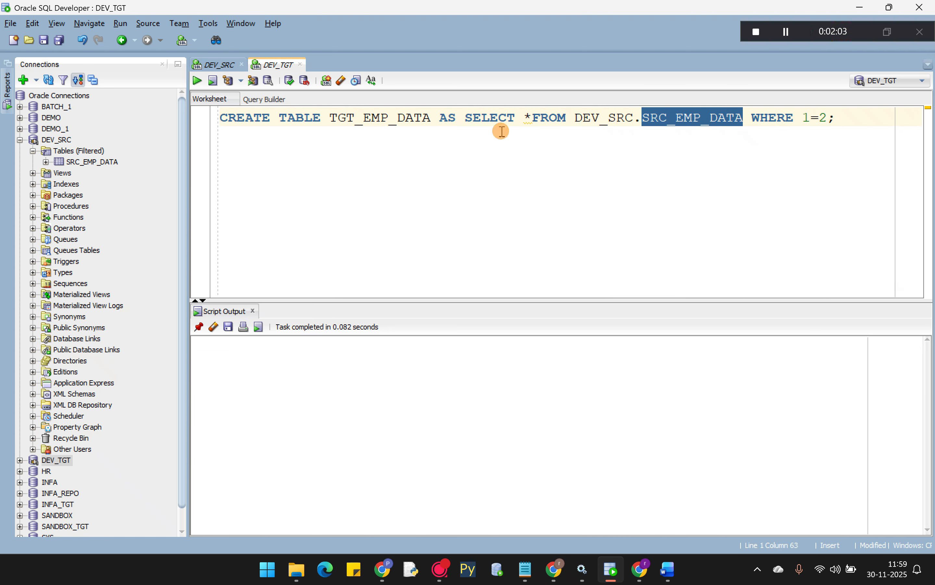
{"action": "left_click_drag", "start_coordinate": [330, 117], "coordinate": [432, 118]}
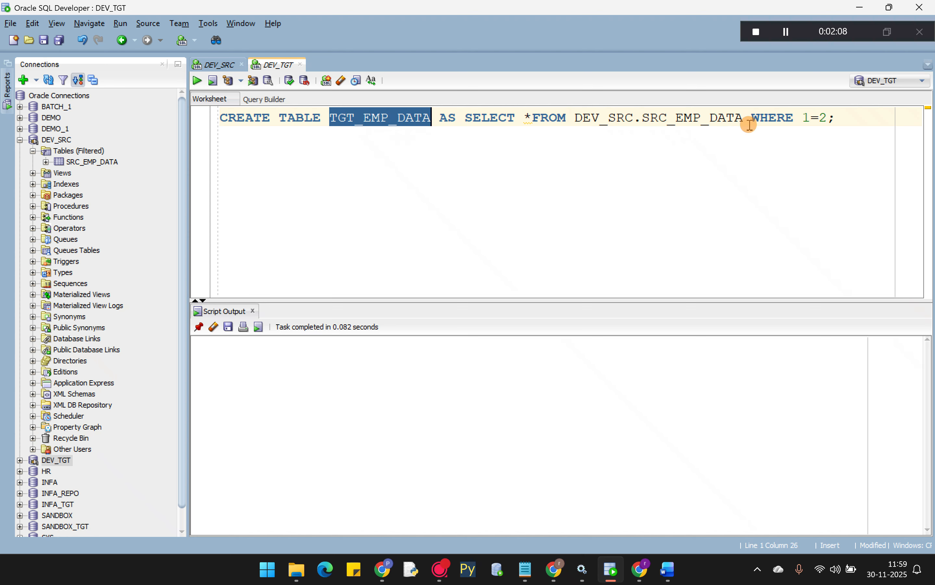
{"action": "left_click_drag", "start_coordinate": [835, 117], "coordinate": [184, 116]}
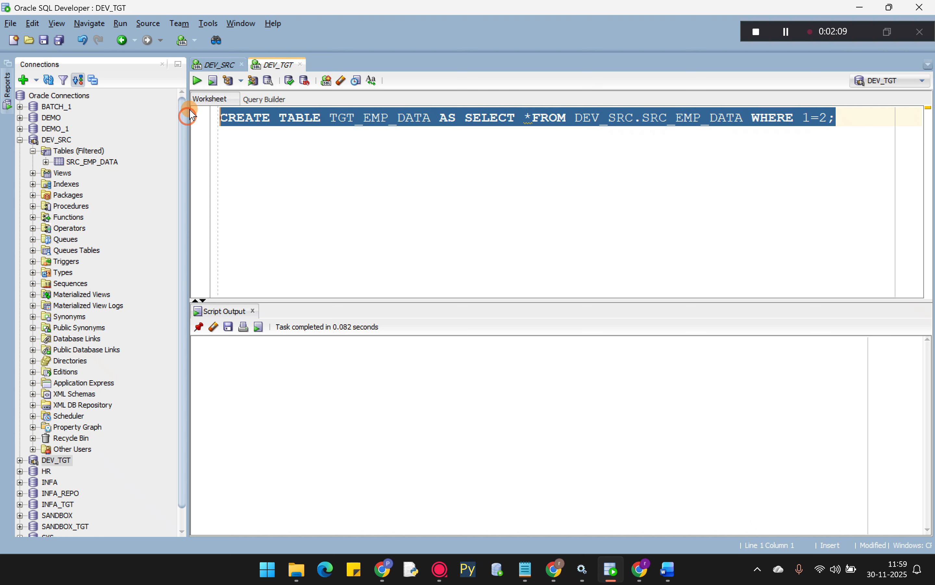
- Execute the CREATE TABLE statement to create the empty TGT_EMP_DATA table
{"action": "left_click", "coordinate": [197, 82]}
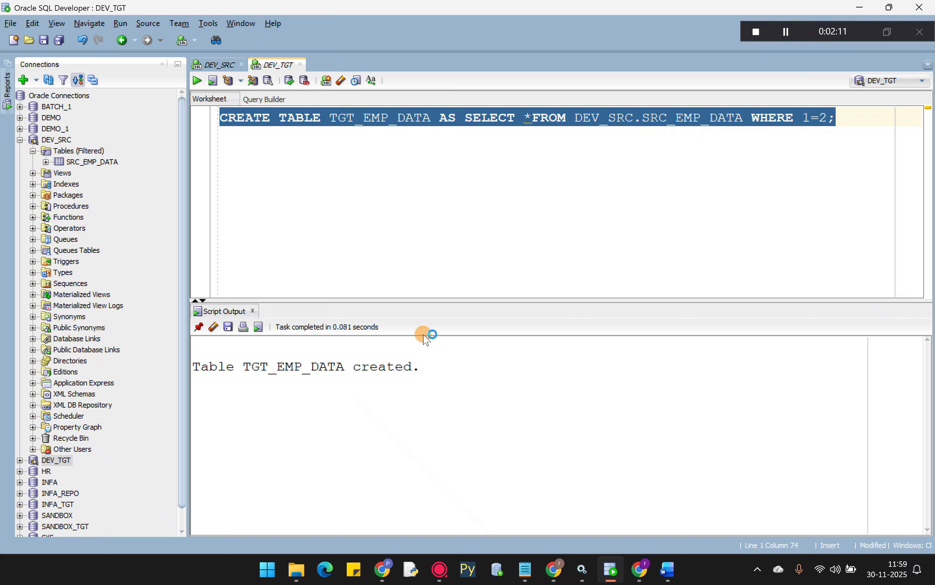
{"action": "left_click", "coordinate": [541, 163]}
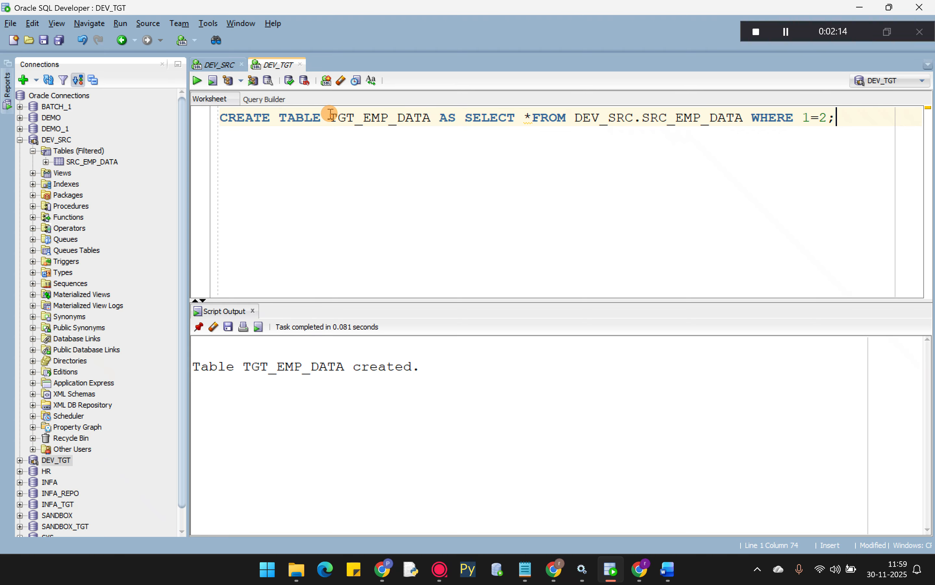
{"action": "left_click_drag", "start_coordinate": [331, 116], "coordinate": [431, 118]}
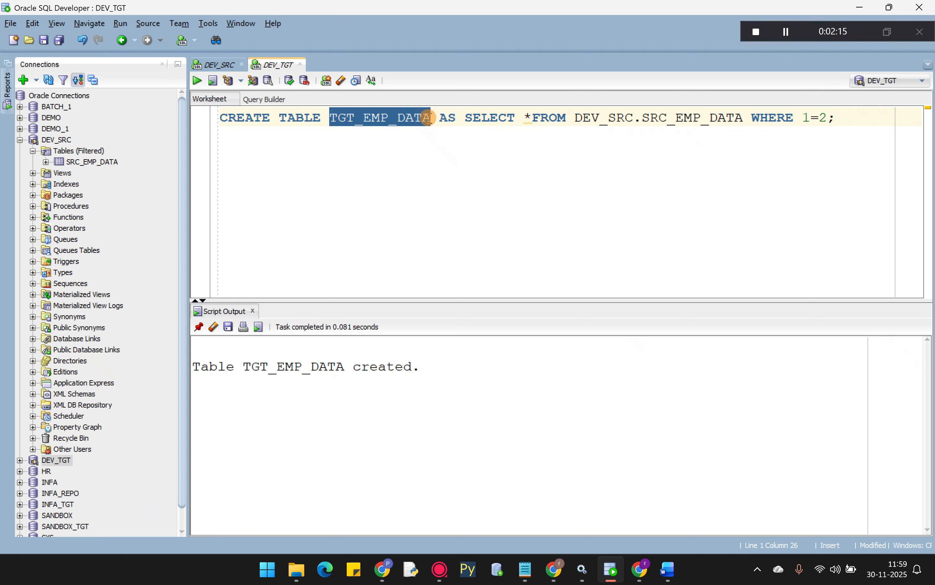
- Query SELECT *FROM TGT_EMP_DATA to confirm it has no rows, then collapse DEV_SRC
{"action": "left_click", "coordinate": [883, 125]}
{"action": "key", "text": "Return"}
{"action": "key", "text": "Return"}
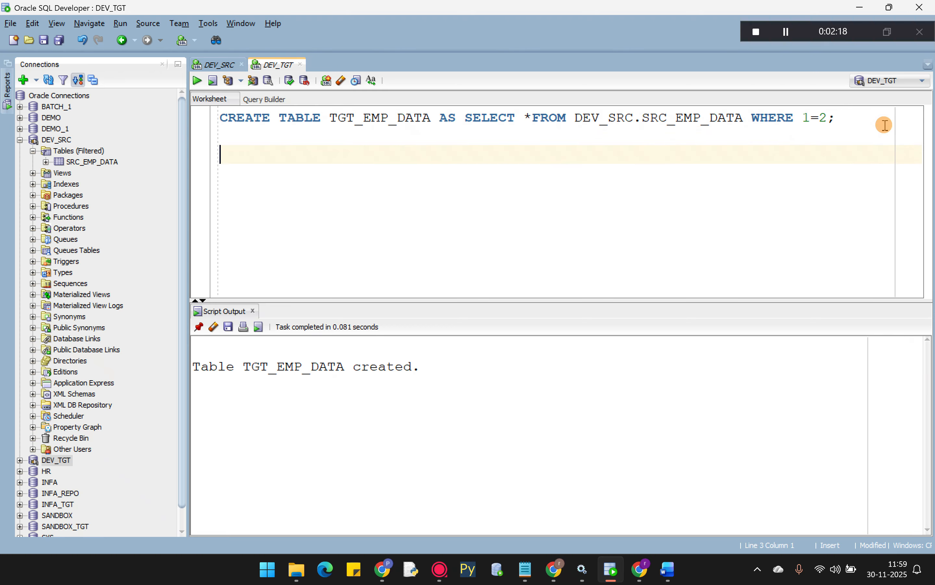
{"action": "type", "text": "SELECT"}
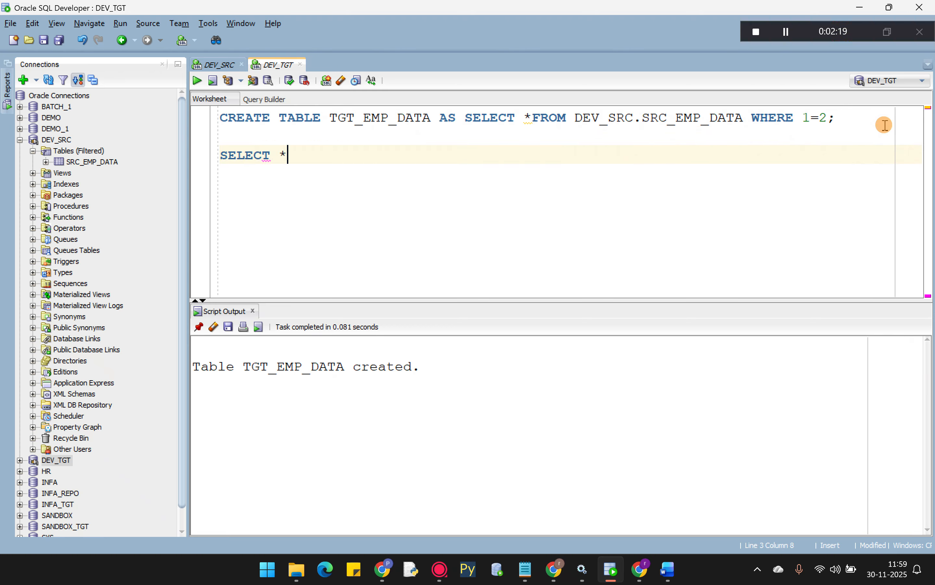
{"action": "type", "text": " *FROM TGT_EMP_DATA;"}
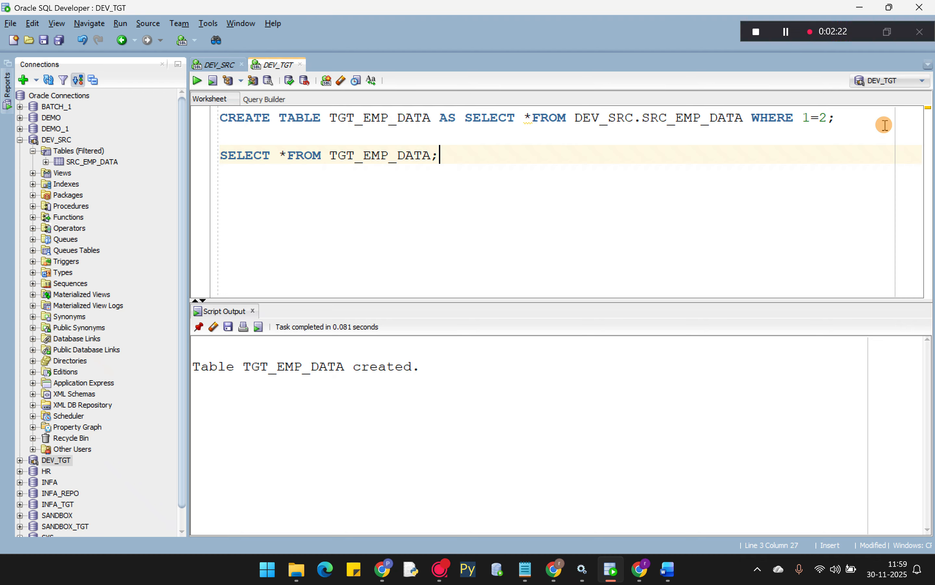
{"action": "key", "text": "ctrl+Return"}
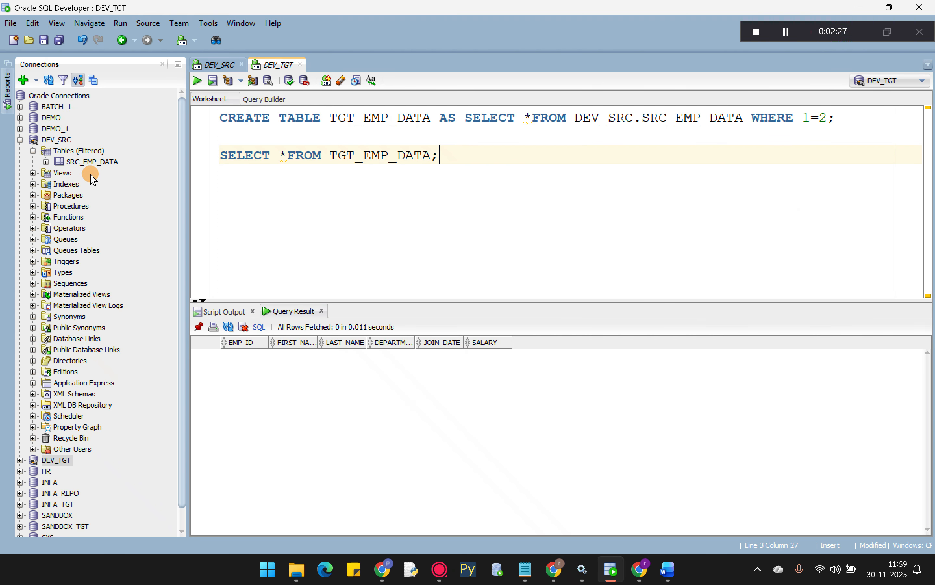
{"action": "left_click", "coordinate": [20, 140]}
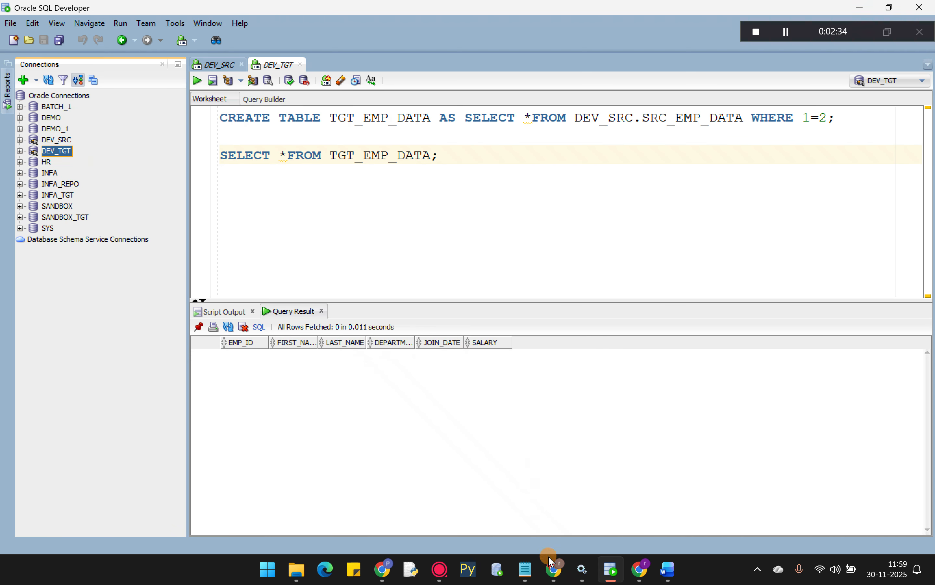
- In the Informatica browser, open the Administrator Connections page listing SANDBOX and SANDBOX_TGT
{"action": "mouse_move", "coordinate": [554, 565]}
{"action": "left_click", "coordinate": [545, 526]}
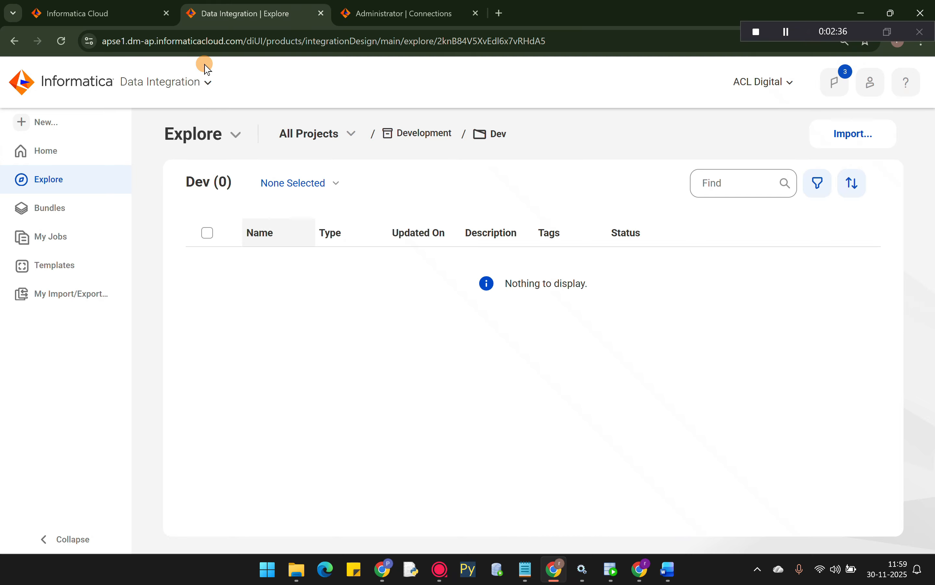
{"action": "left_click", "coordinate": [385, 11]}
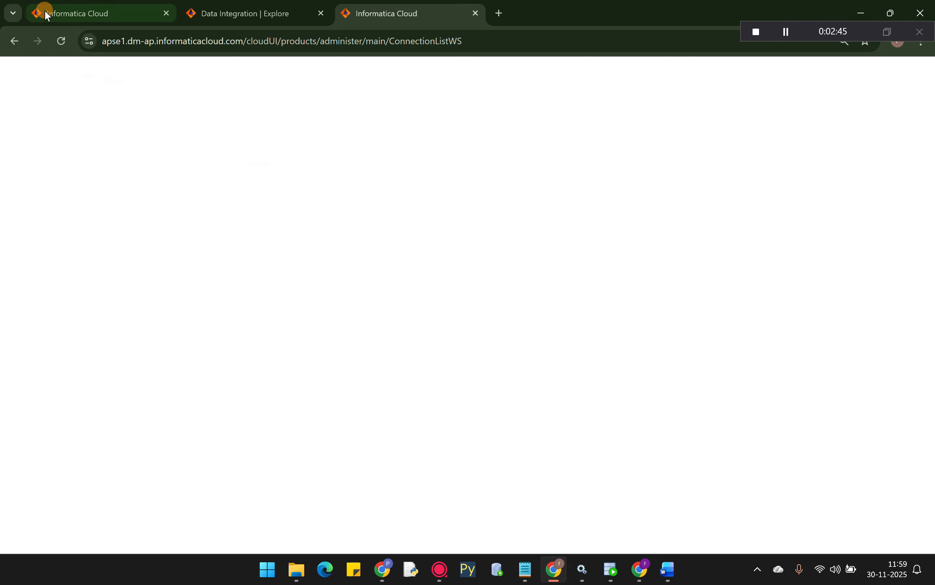
{"action": "left_click", "coordinate": [59, 14]}
{"action": "left_click", "coordinate": [216, 6]}
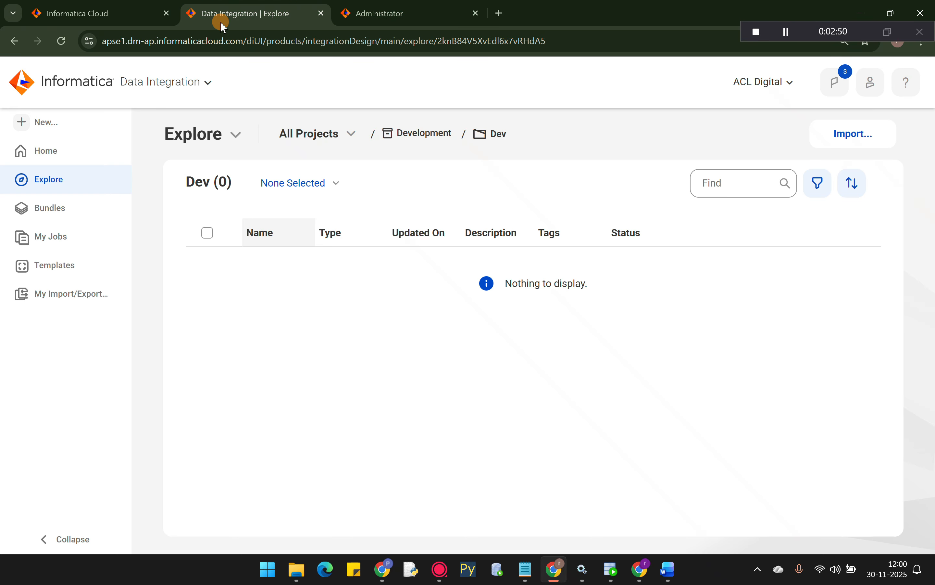
{"action": "left_click", "coordinate": [391, 11]}
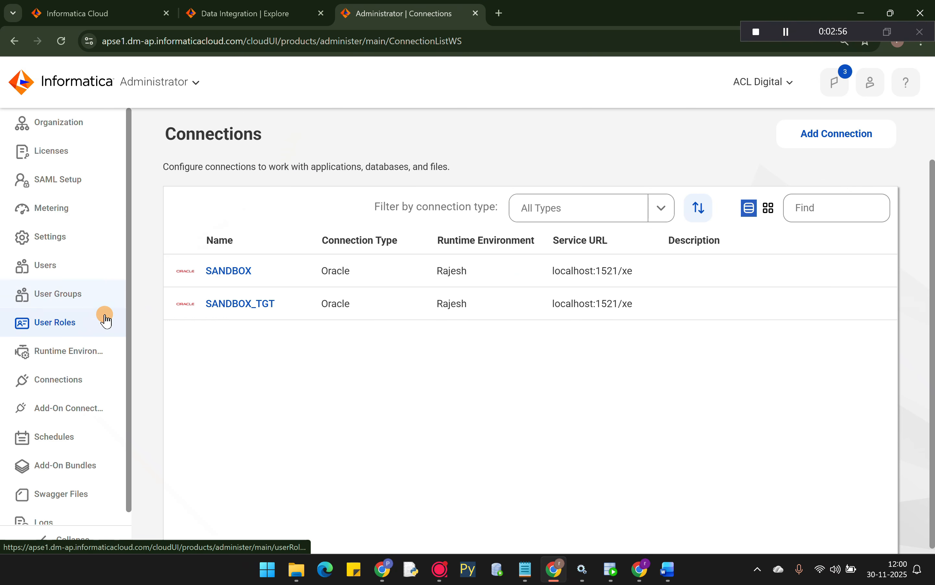
{"action": "left_click", "coordinate": [58, 383]}
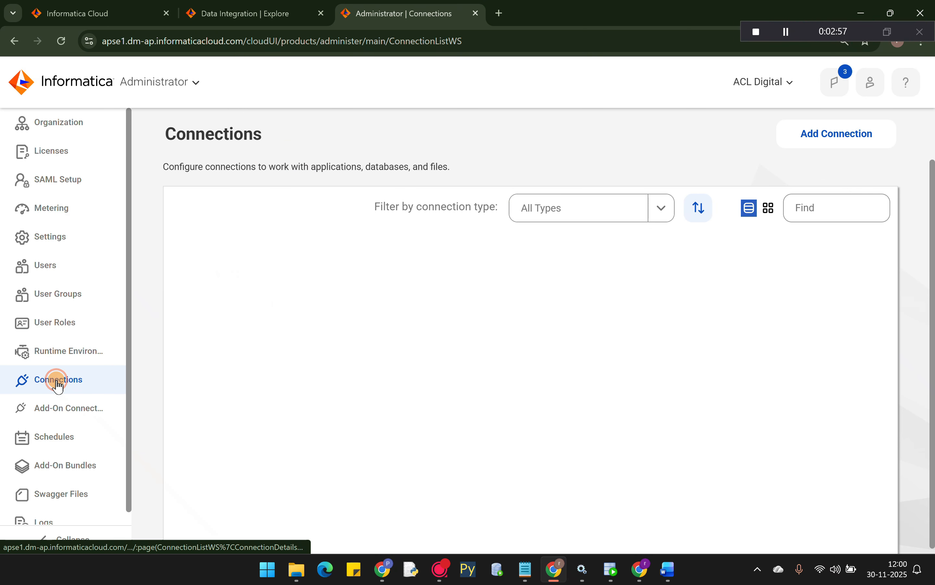
- Add a new connection, pick the Oracle connector and continue to its configuration form
{"action": "left_click", "coordinate": [841, 147]}
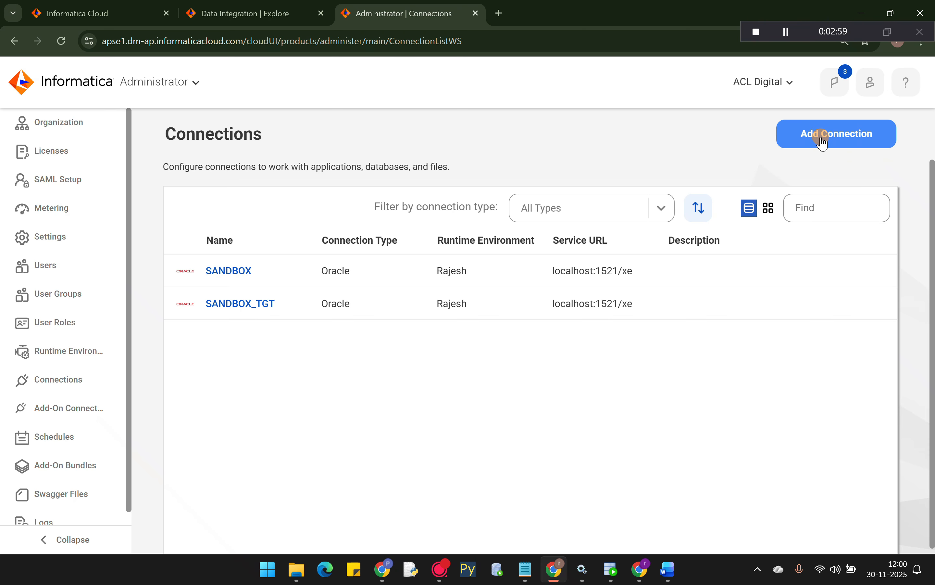
{"action": "left_click", "coordinate": [827, 142]}
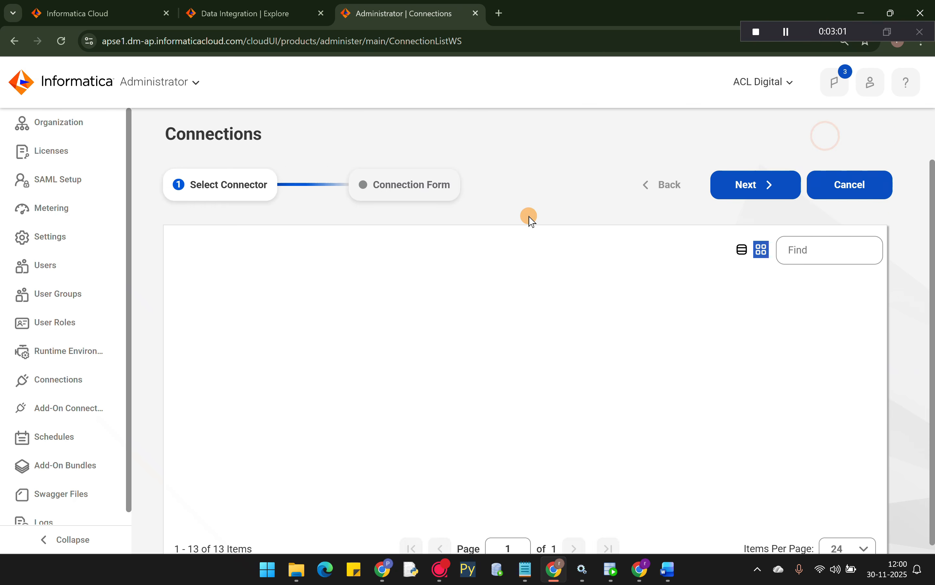
{"action": "scroll", "coordinate": [509, 264], "scroll_direction": "down", "scroll_amount": 1}
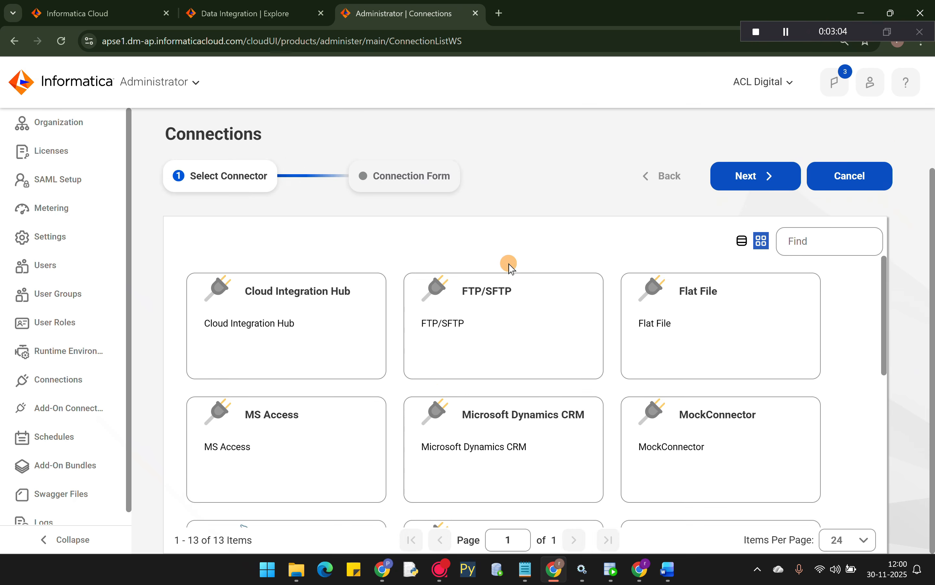
{"action": "scroll", "coordinate": [507, 309], "scroll_direction": "down", "scroll_amount": 5}
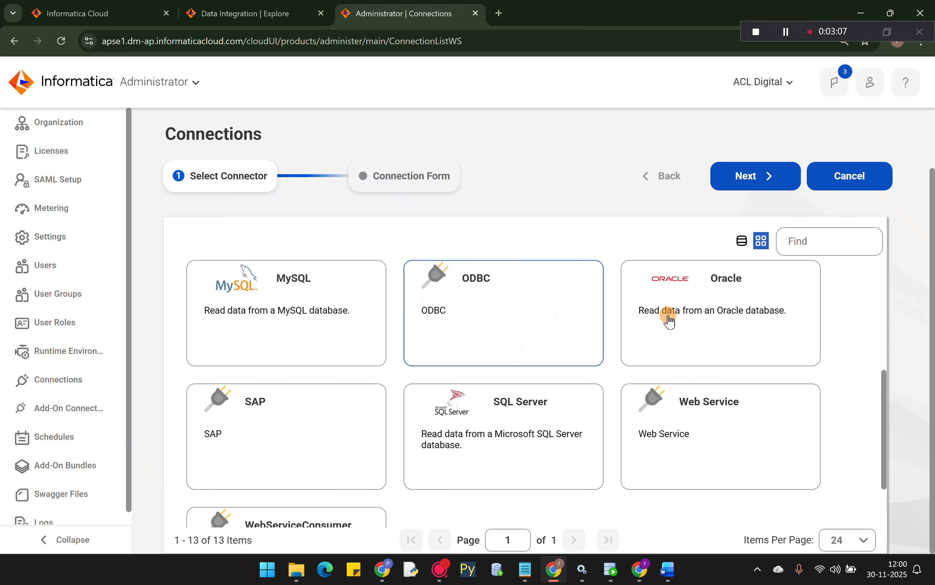
{"action": "left_click", "coordinate": [671, 321]}
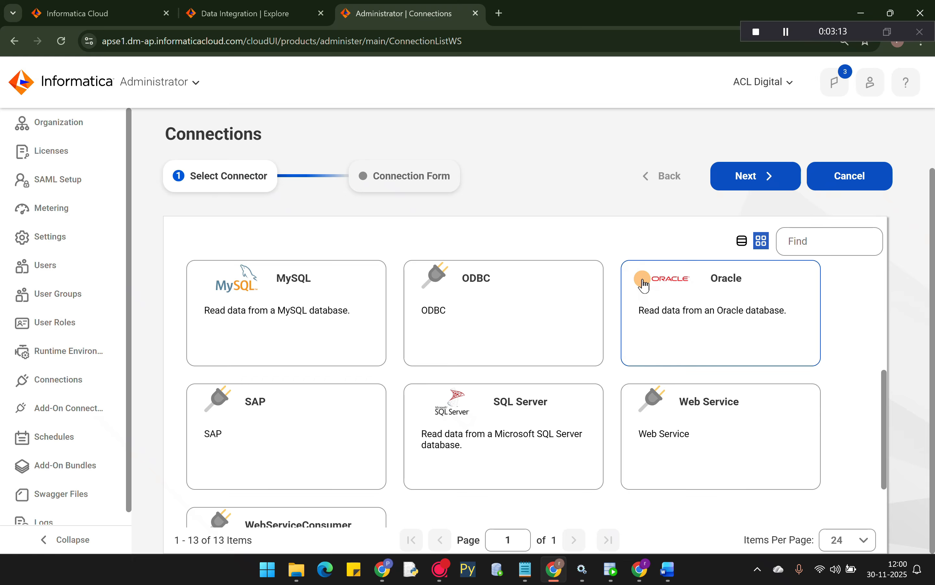
{"action": "left_click", "coordinate": [660, 286]}
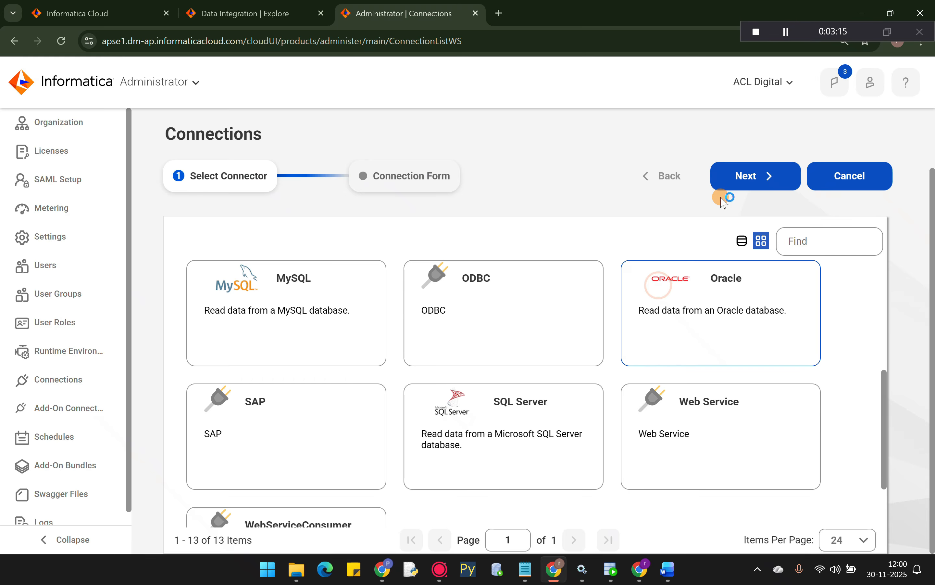
{"action": "left_click", "coordinate": [720, 196]}
{"action": "left_click", "coordinate": [739, 177]}
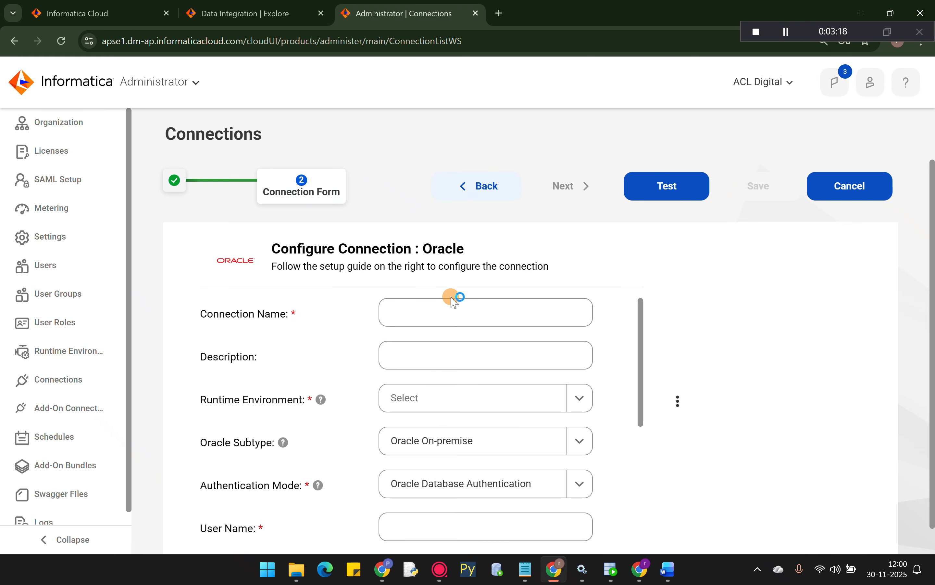
- Name the Oracle connection SOURCE, open the runtime environment list, and enter user name DEV_SRC
{"action": "left_click", "coordinate": [392, 311]}
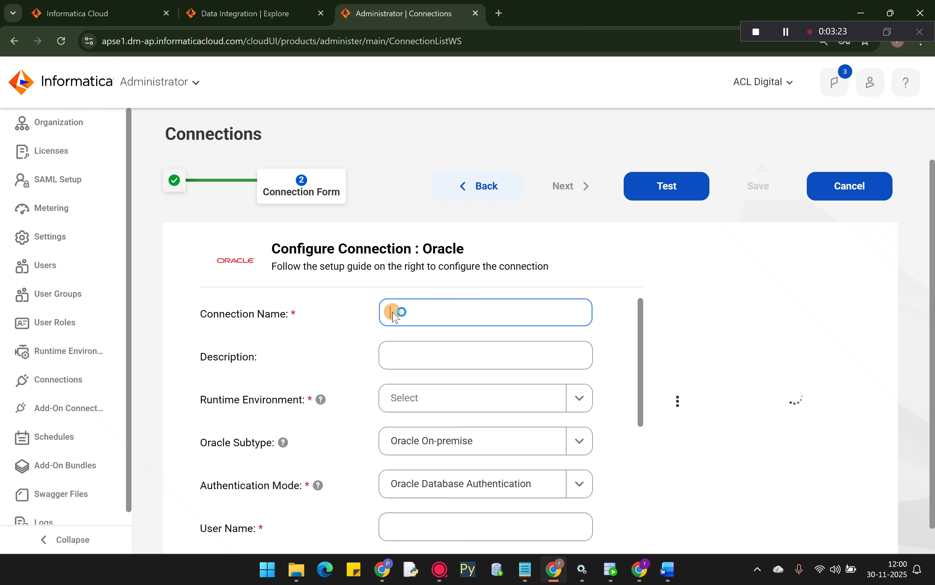
{"action": "type", "text": "SRC_"}
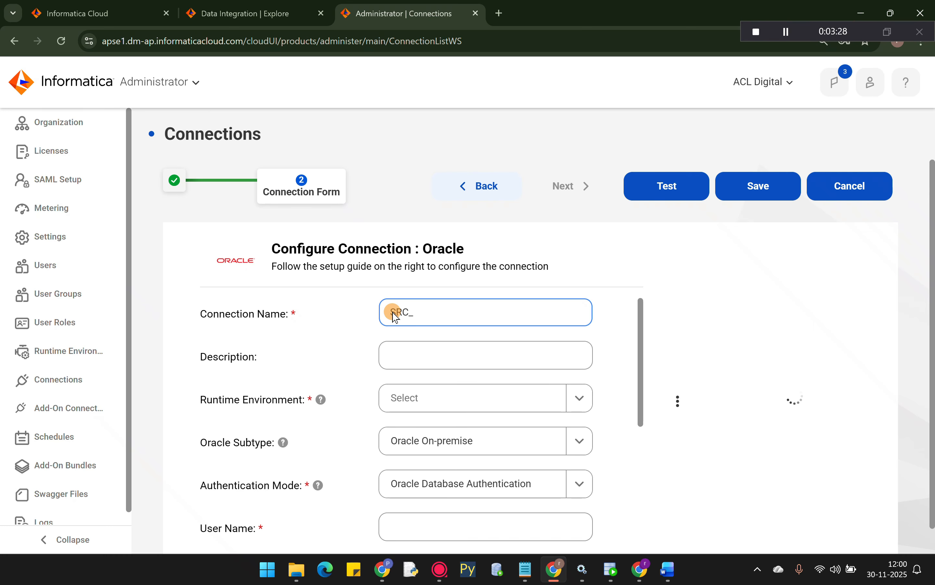
{"action": "scroll", "coordinate": [395, 317], "scroll_direction": "down", "scroll_amount": 1}
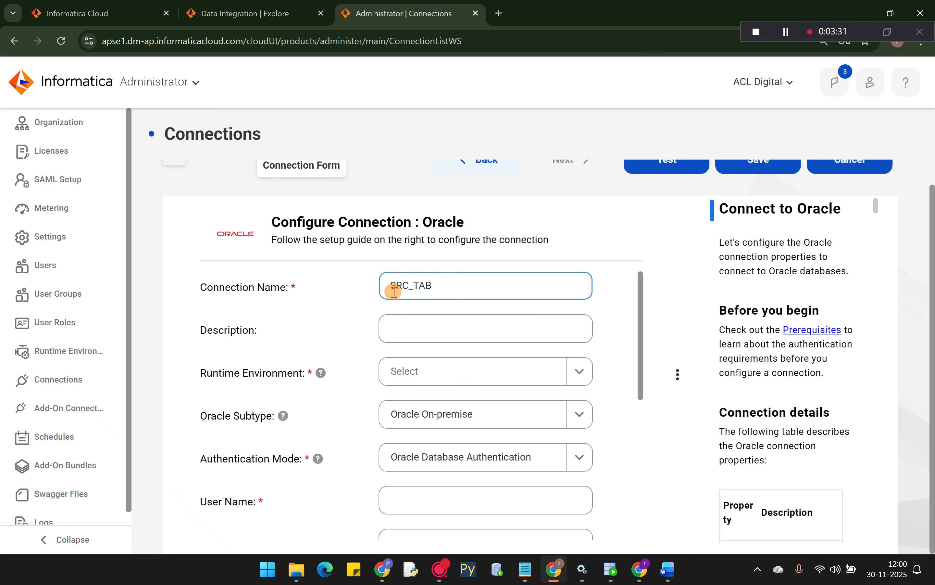
{"action": "key", "text": "BackSpace"}
{"action": "key", "text": "BackSpace"}
{"action": "key", "text": "BackSpace"}
{"action": "key", "text": "BackSpace"}
{"action": "key", "text": "BackSpace"}
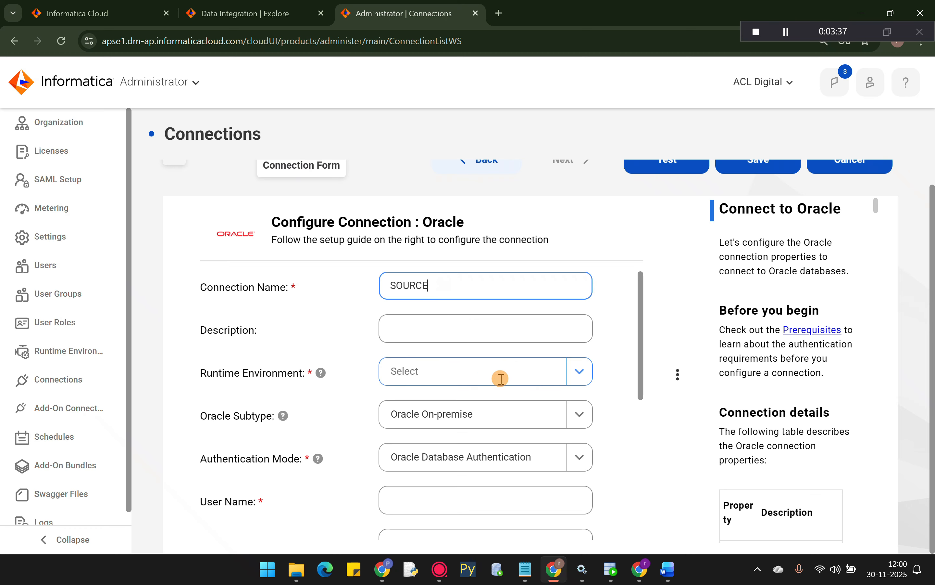
{"action": "left_click", "coordinate": [577, 375]}
{"action": "left_click", "coordinate": [412, 370]}
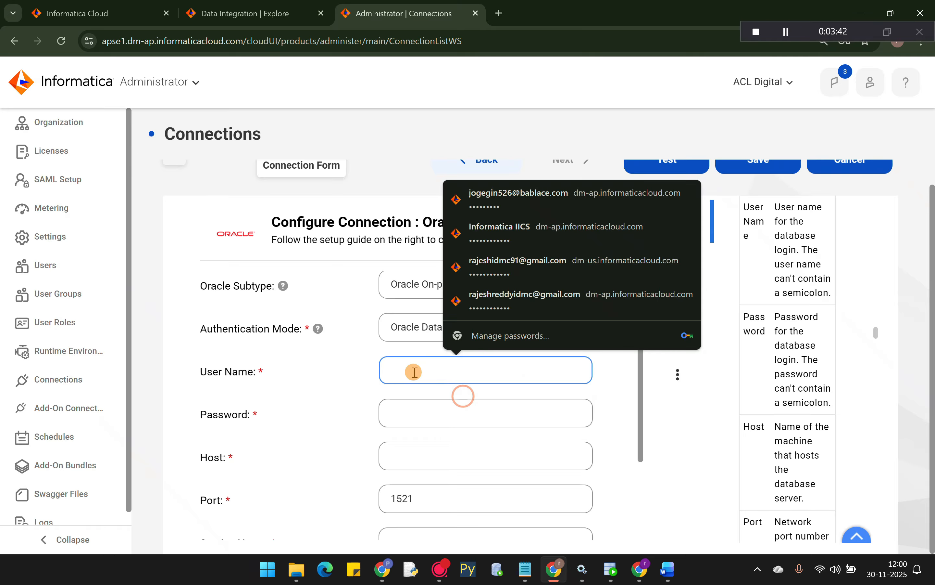
{"action": "type", "text": "DEV"}
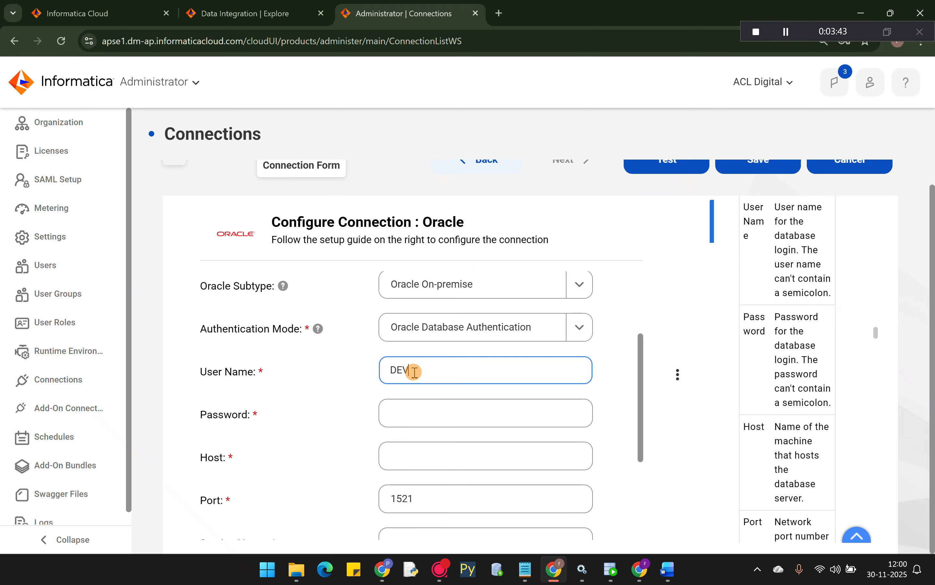
{"action": "type", "text": "_SRC"}
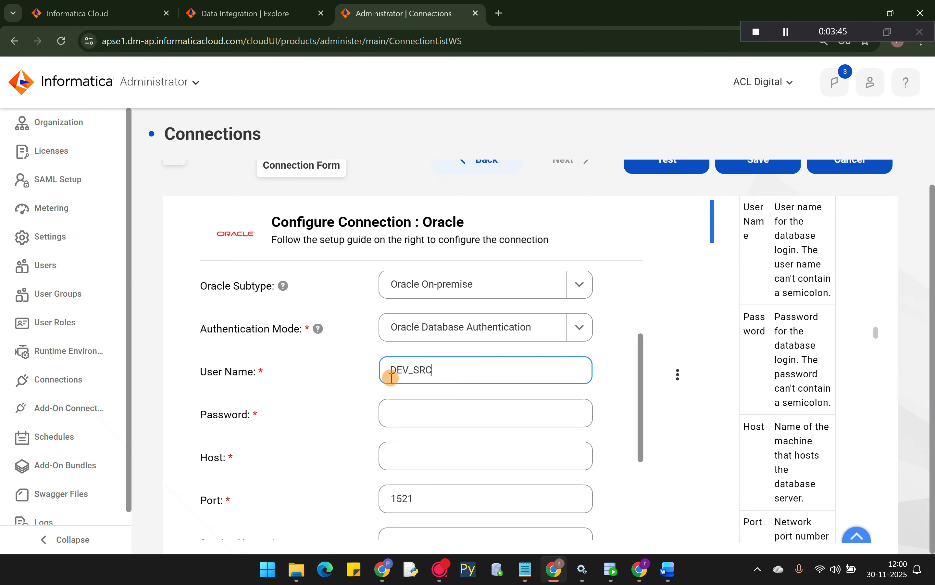
{"action": "left_click", "coordinate": [612, 574]}
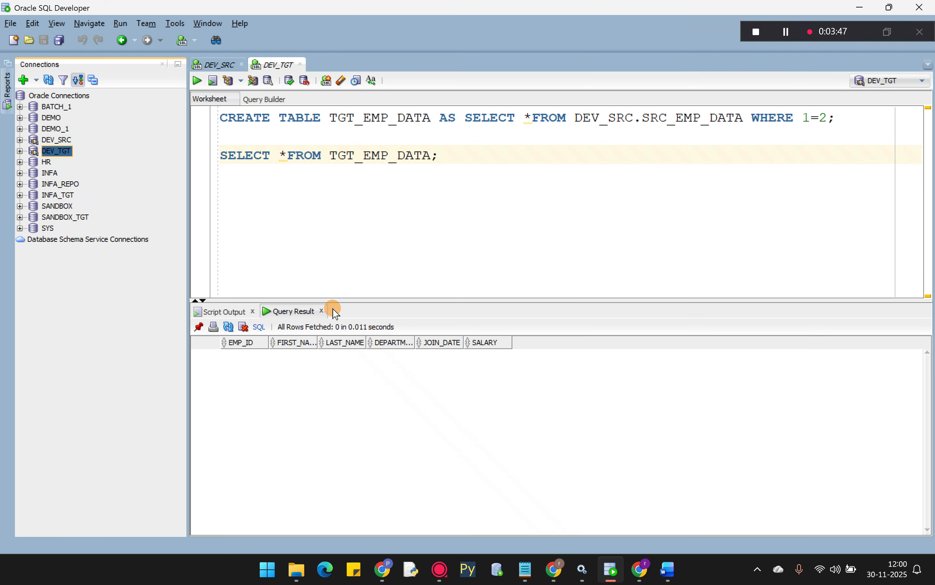
- Enter the database password in the Informatica Oracle connection form
{"action": "left_click", "coordinate": [554, 568]}
{"action": "left_click", "coordinate": [429, 403]}
{"action": "type", "text": "•"}
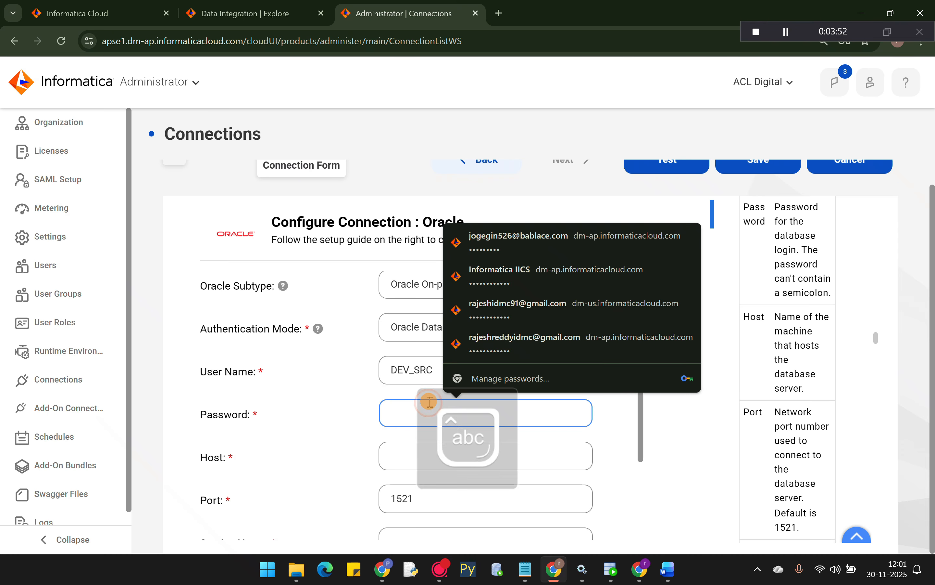
{"action": "type", "text": "••••"}
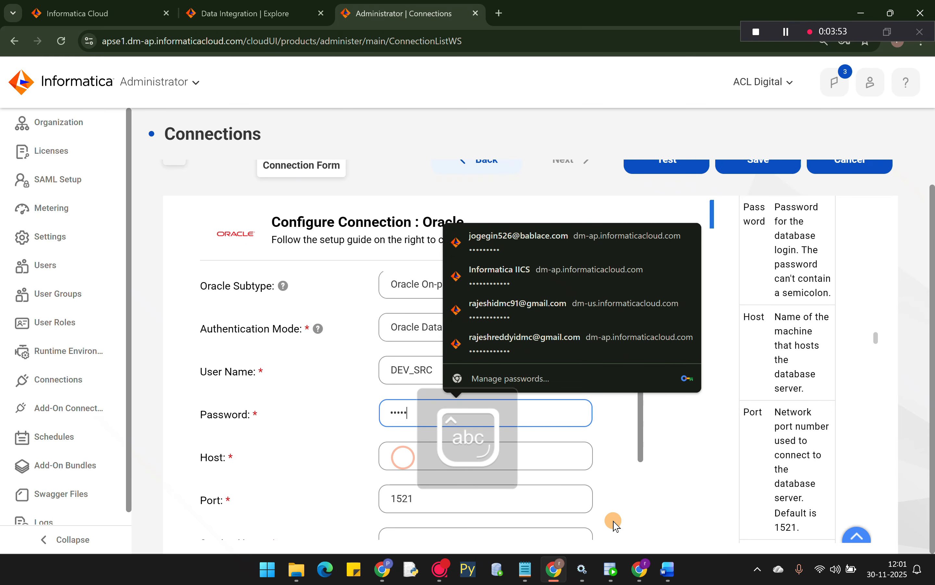
- Open the DEV_SRC connection's Properties in SQL Developer to check its details
{"action": "left_click", "coordinate": [611, 568]}
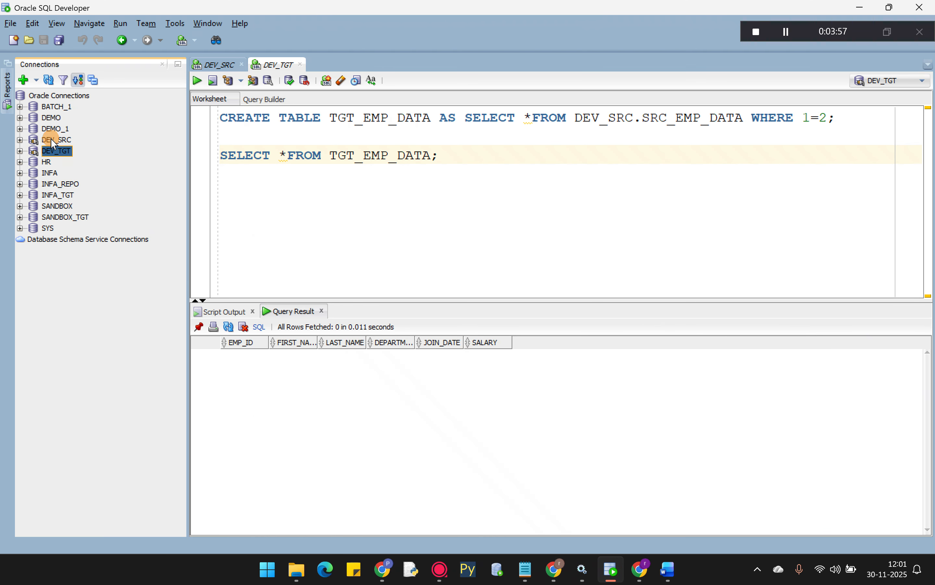
{"action": "right_click", "coordinate": [52, 139]}
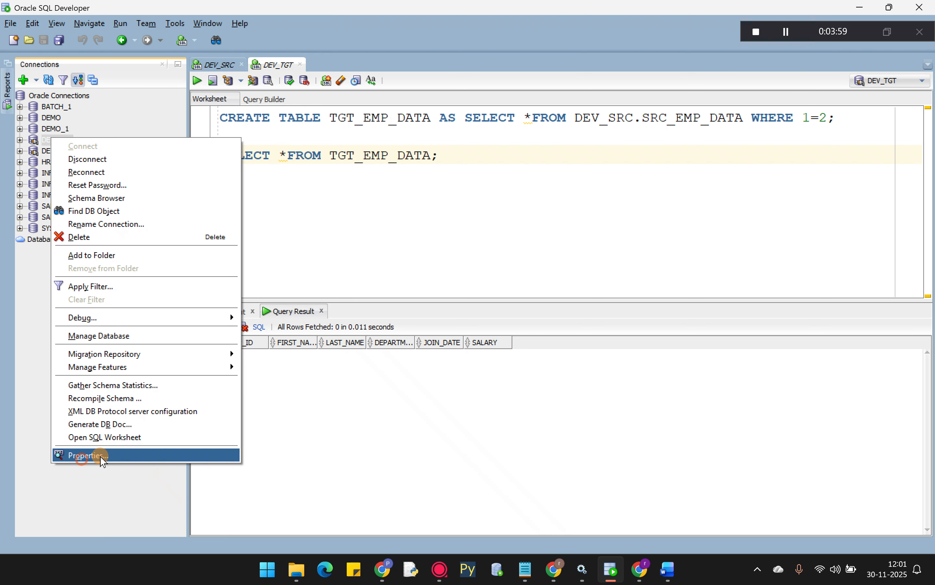
{"action": "left_click", "coordinate": [506, 314]}
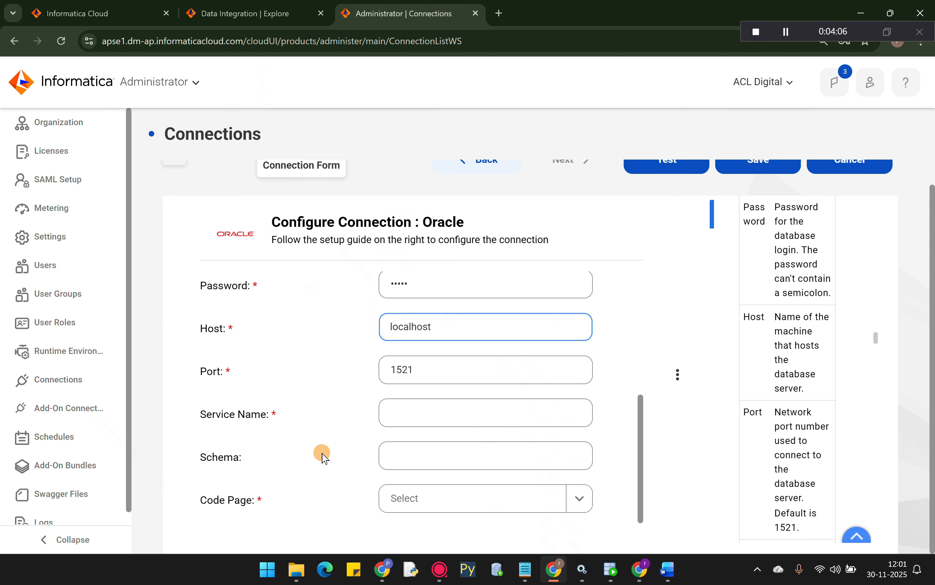
- Set Service Name to xe and Code Page to MS Windows Latin1
{"action": "left_click", "coordinate": [404, 410]}
{"action": "type", "text": "xe"}
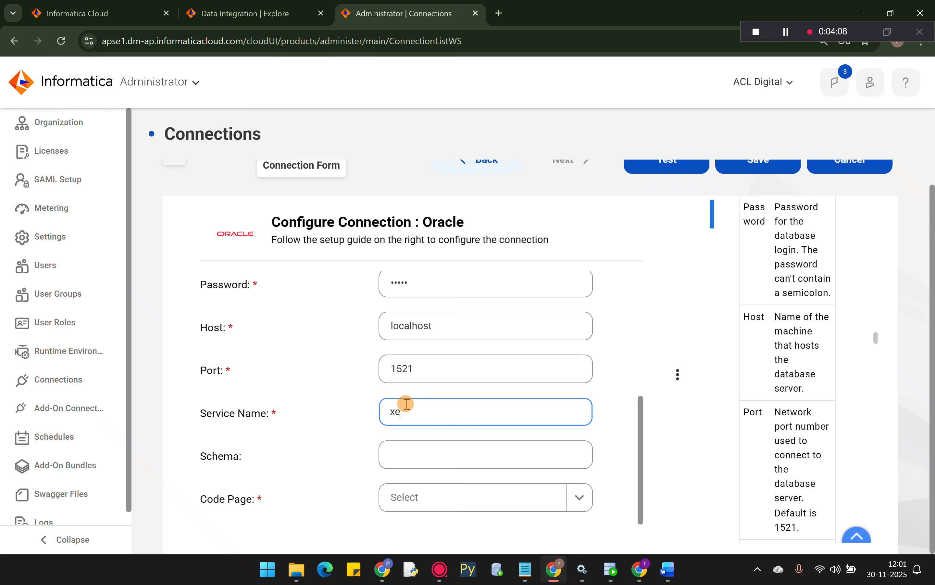
{"action": "scroll", "coordinate": [405, 405], "scroll_direction": "down", "scroll_amount": 1}
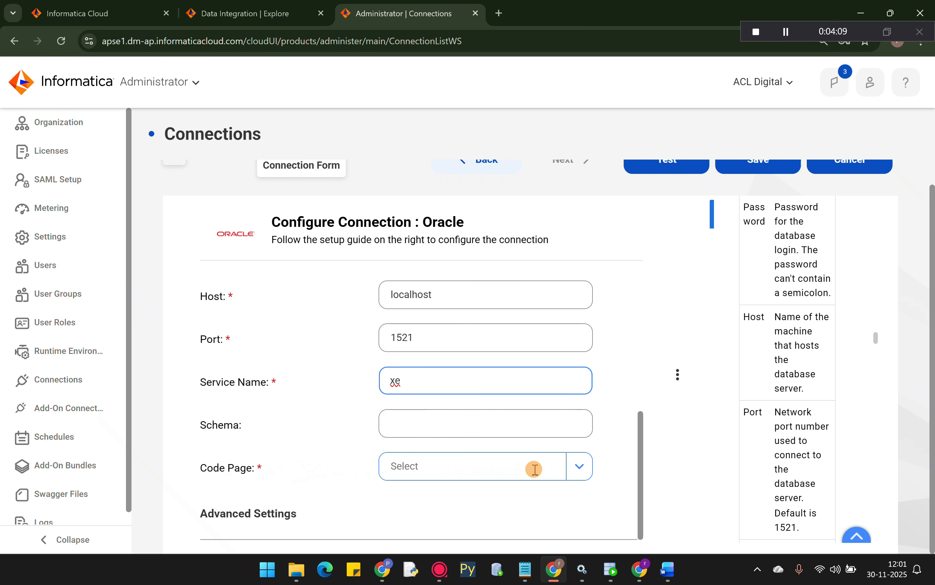
{"action": "left_click", "coordinate": [581, 472]}
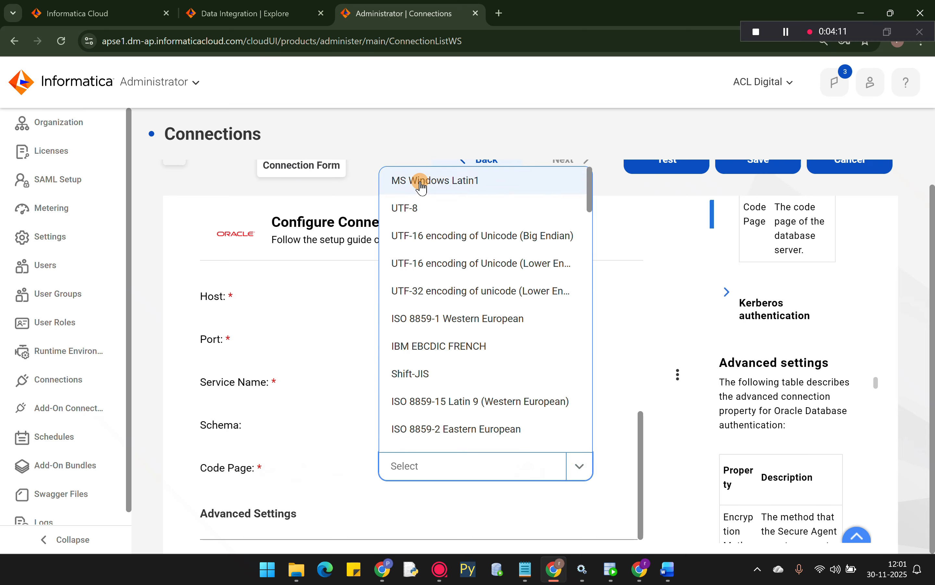
{"action": "left_click", "coordinate": [421, 187]}
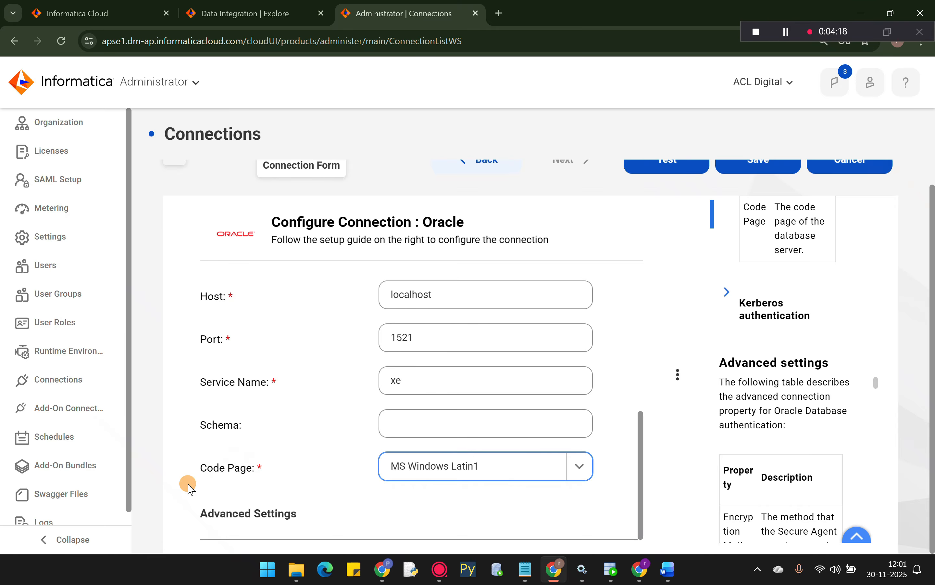
- Test the SOURCE connection and save it
{"action": "scroll", "coordinate": [653, 309], "scroll_direction": "up", "scroll_amount": 1}
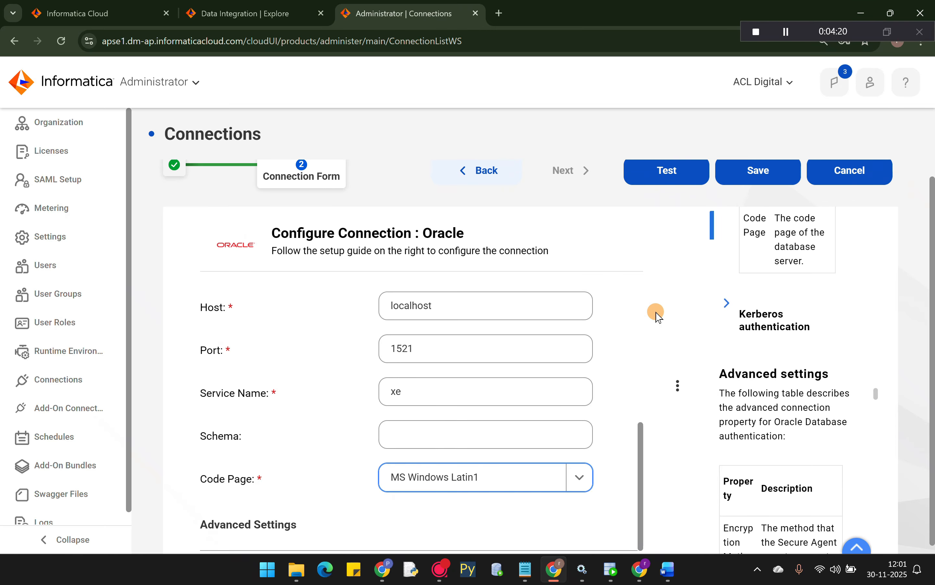
{"action": "left_click", "coordinate": [649, 193]}
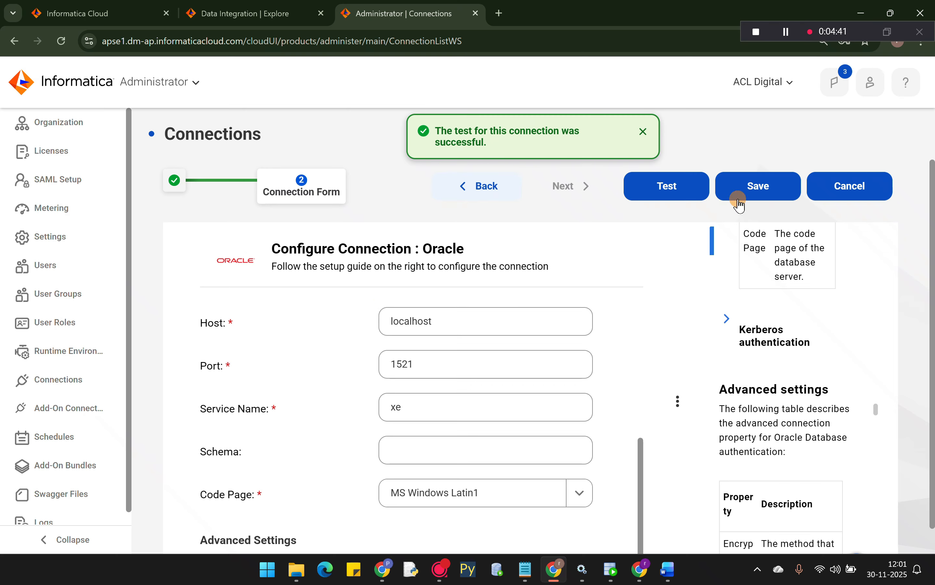
{"action": "left_click", "coordinate": [769, 185]}
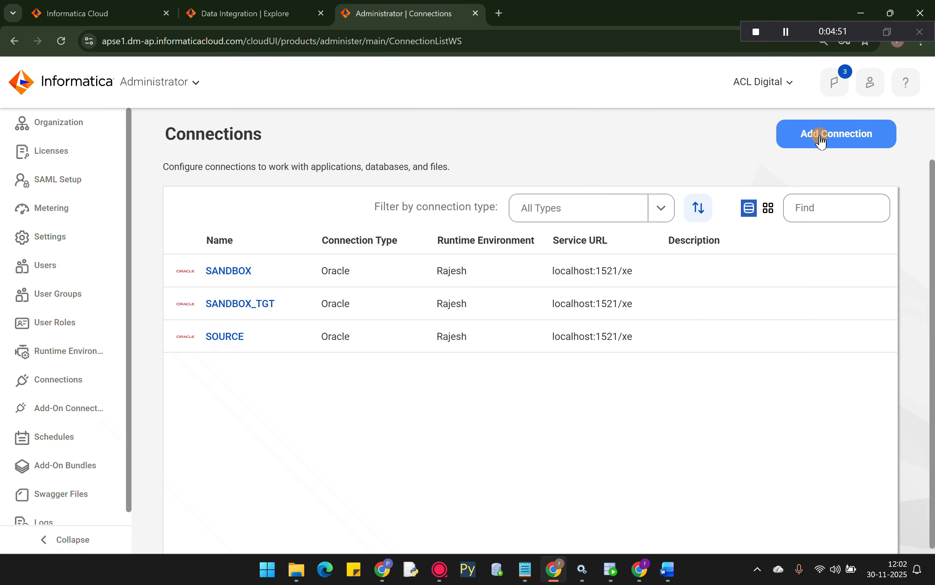
- Add another connection with the Oracle connector type
{"action": "left_click", "coordinate": [819, 146]}
{"action": "scroll", "coordinate": [505, 280], "scroll_direction": "down", "scroll_amount": 7}
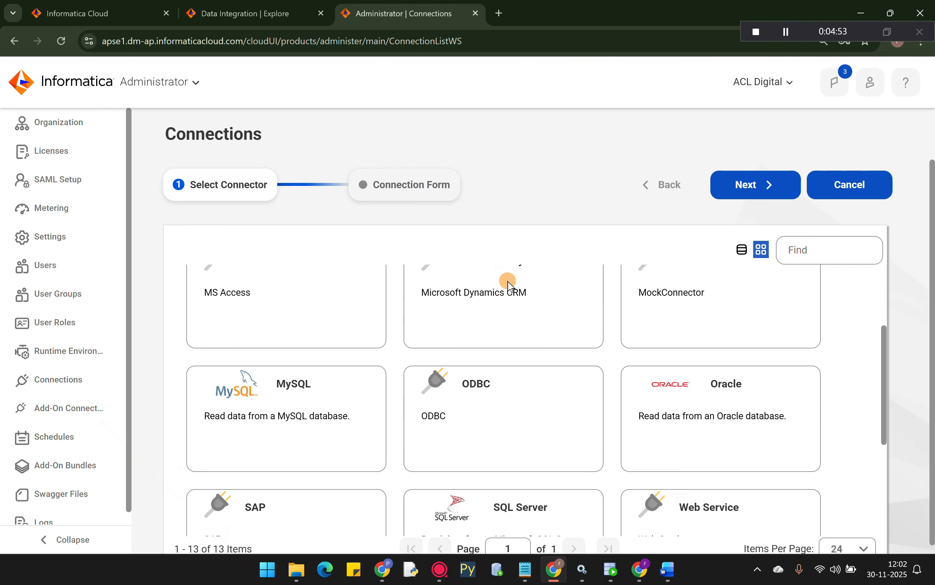
{"action": "scroll", "coordinate": [661, 318], "scroll_direction": "up", "scroll_amount": 2}
{"action": "left_click", "coordinate": [661, 318]}
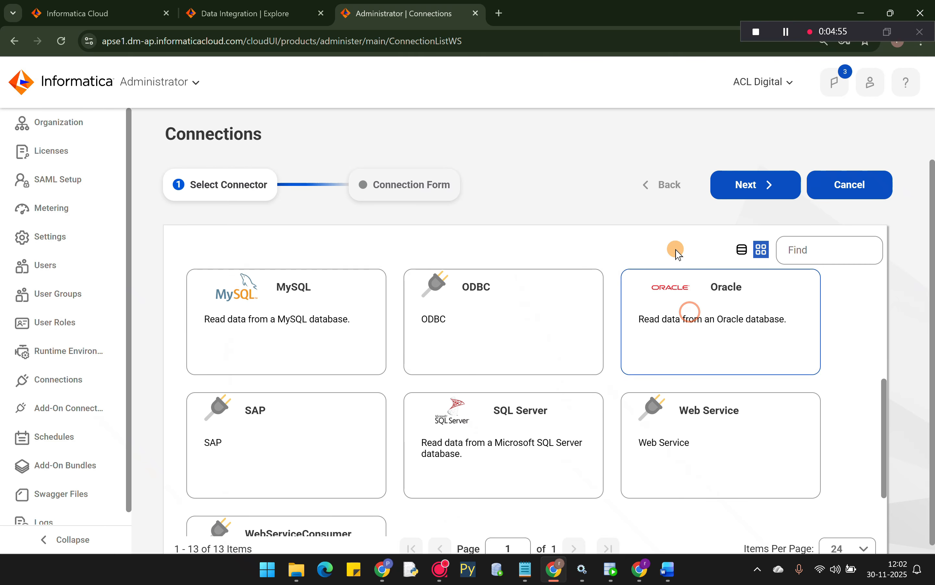
{"action": "left_click", "coordinate": [726, 191]}
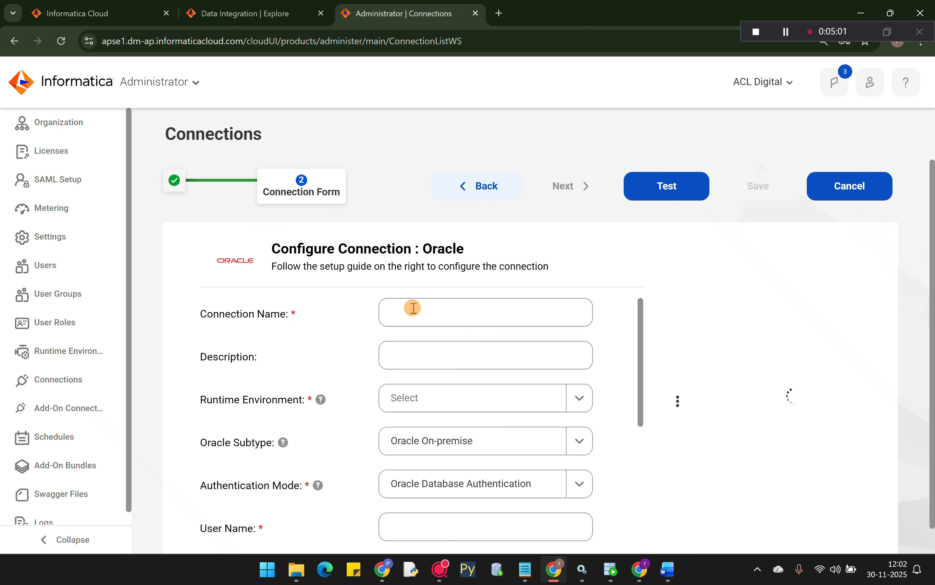
- Name it TARGET, choose your own runtime environment, and enter user DEV_TGT with its password
{"action": "left_click", "coordinate": [412, 308]}
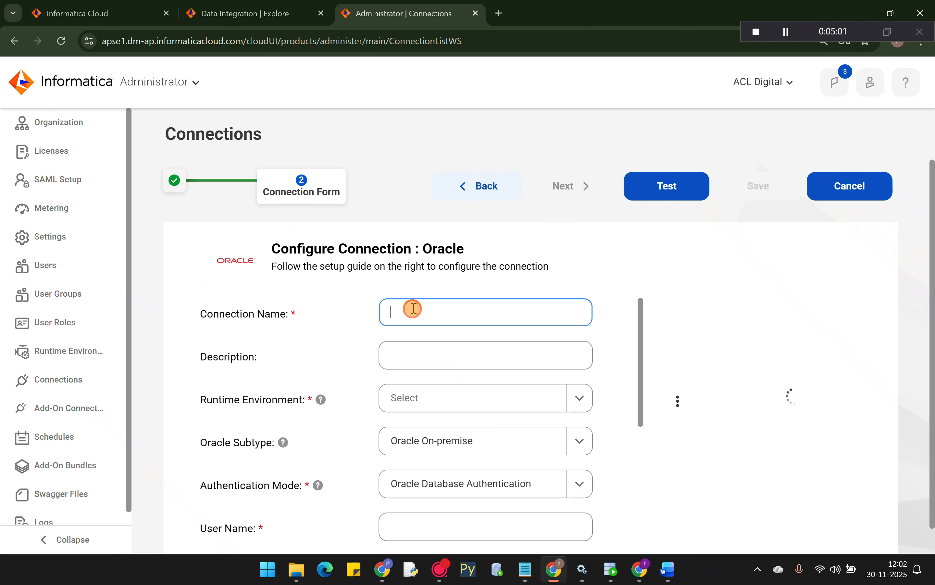
{"action": "key", "text": "Caps_Lock"}
{"action": "type", "text": "T"}
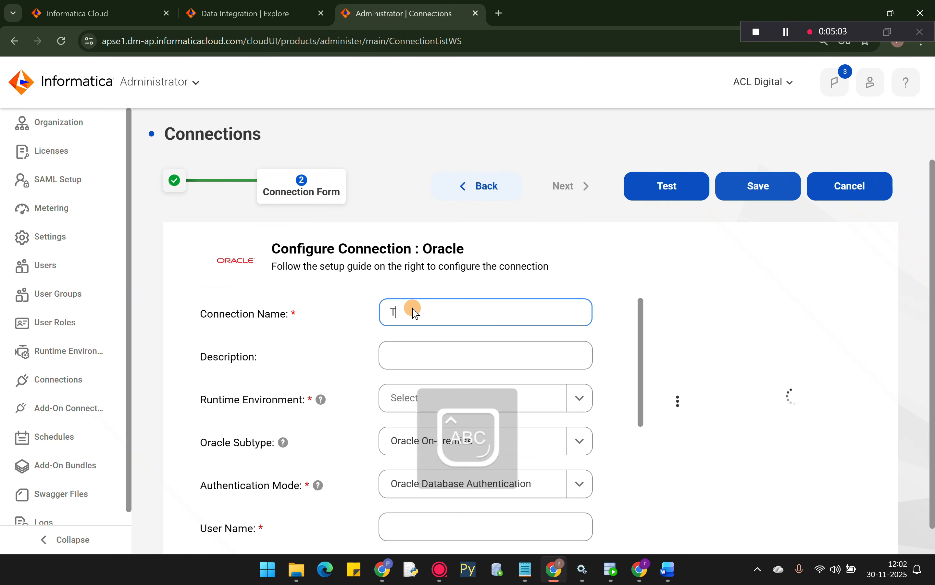
{"action": "type", "text": "GARGET"}
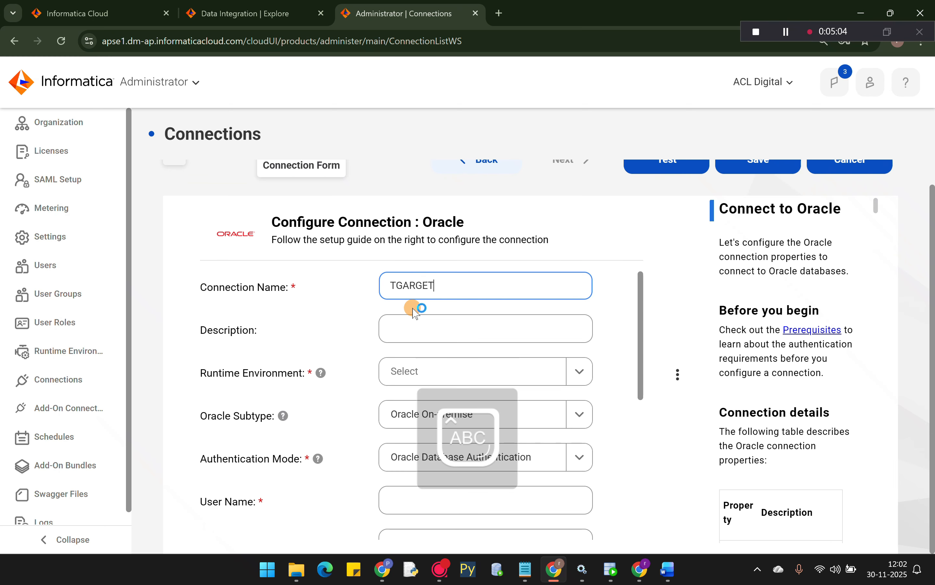
{"action": "key", "text": "ctrl+a"}
{"action": "type", "text": "TARGET"}
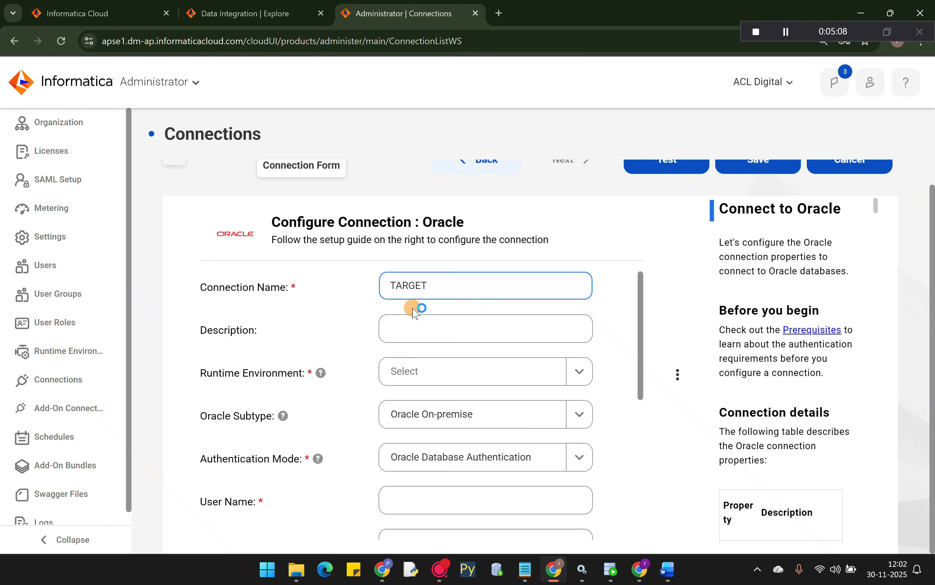
{"action": "left_click", "coordinate": [570, 371]}
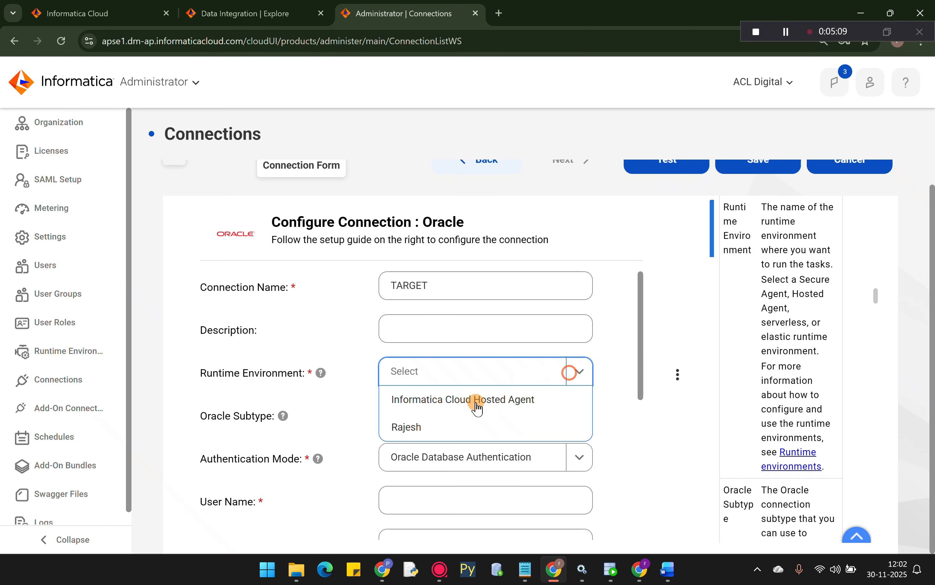
{"action": "left_click", "coordinate": [409, 429]}
{"action": "scroll", "coordinate": [411, 419], "scroll_direction": "down", "scroll_amount": 1}
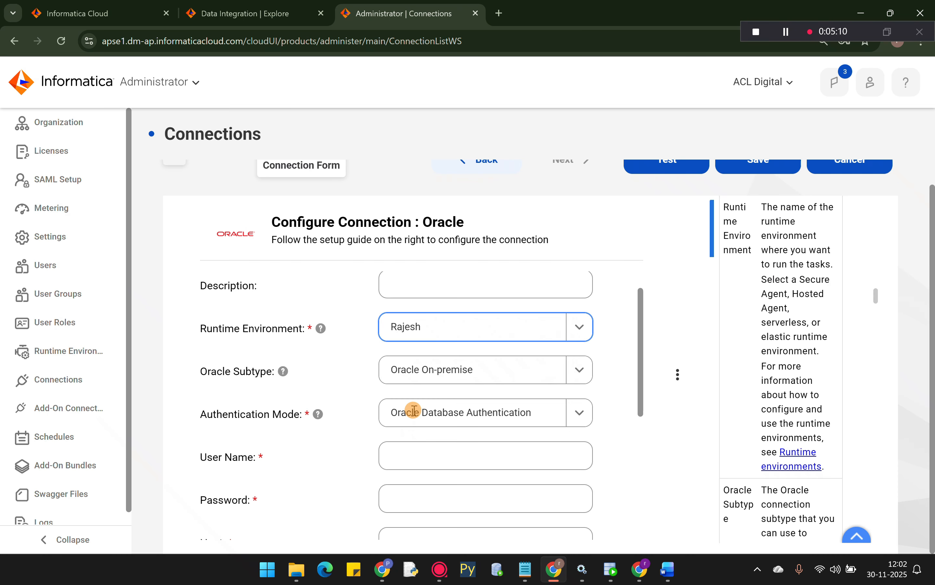
{"action": "scroll", "coordinate": [413, 411], "scroll_direction": "down", "scroll_amount": 2}
{"action": "left_click", "coordinate": [410, 372]}
{"action": "type", "text": "DEV"}
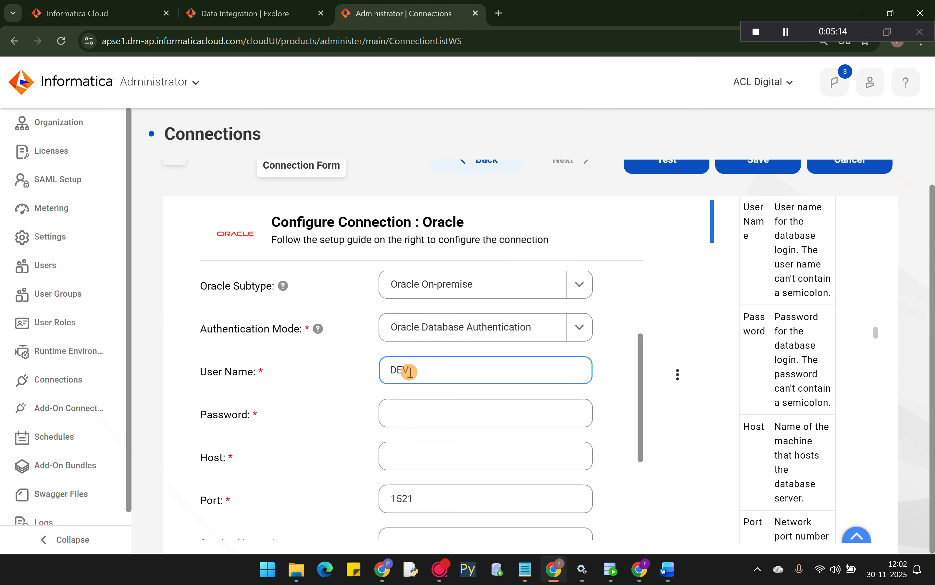
{"action": "type", "text": "_TGT"}
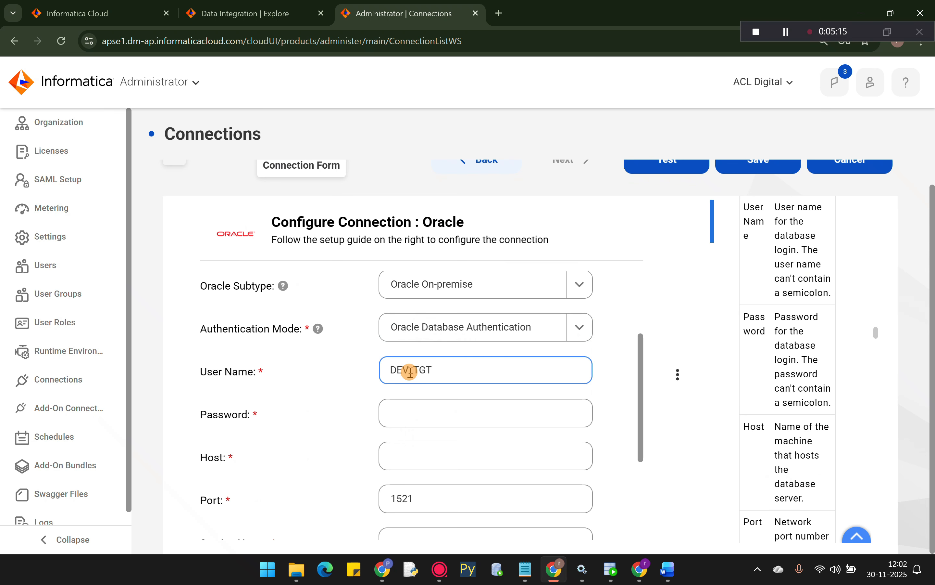
{"action": "left_click", "coordinate": [414, 411]}
{"action": "type", "text": "DEV"}
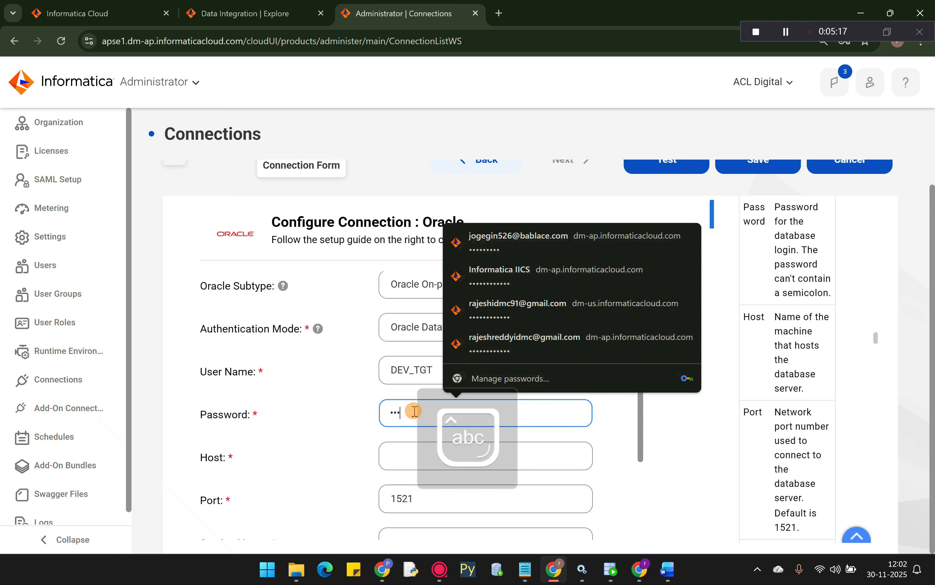
{"action": "type", "text": "••"}
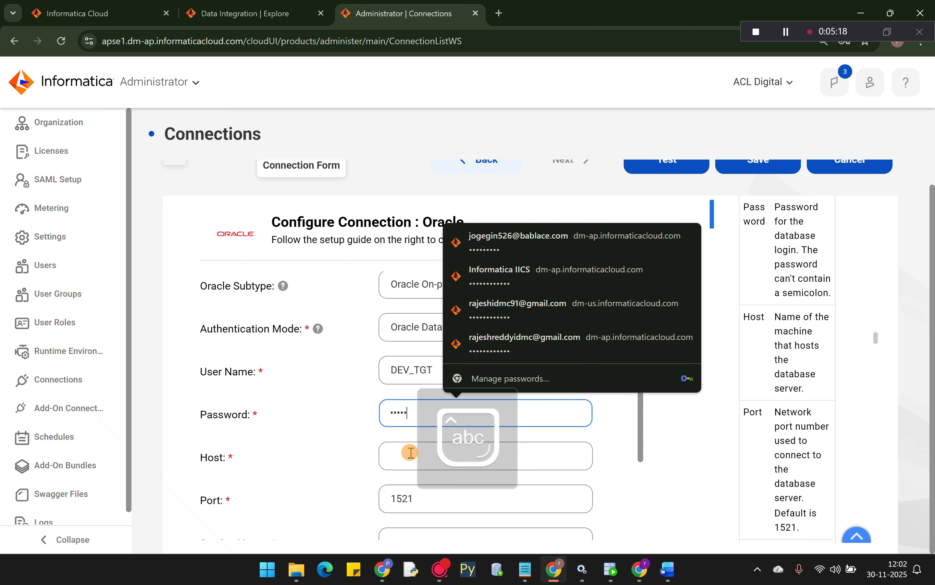
- Set host localhost, service name xe and code page MS Windows Latin1
{"action": "left_click", "coordinate": [412, 452]}
{"action": "type", "text": "localhos"}
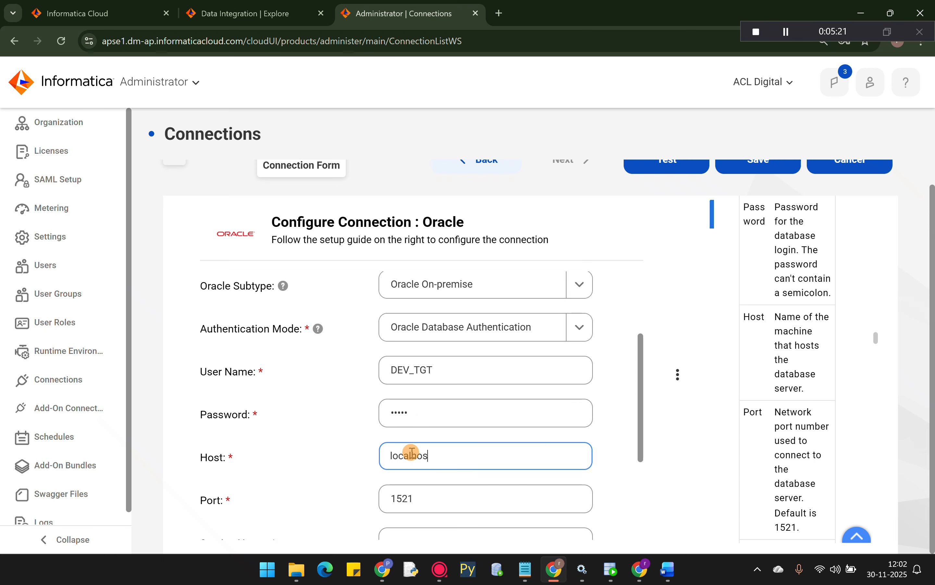
{"action": "type", "text": "t"}
{"action": "scroll", "coordinate": [411, 451], "scroll_direction": "down", "scroll_amount": 3}
{"action": "left_click", "coordinate": [398, 412]}
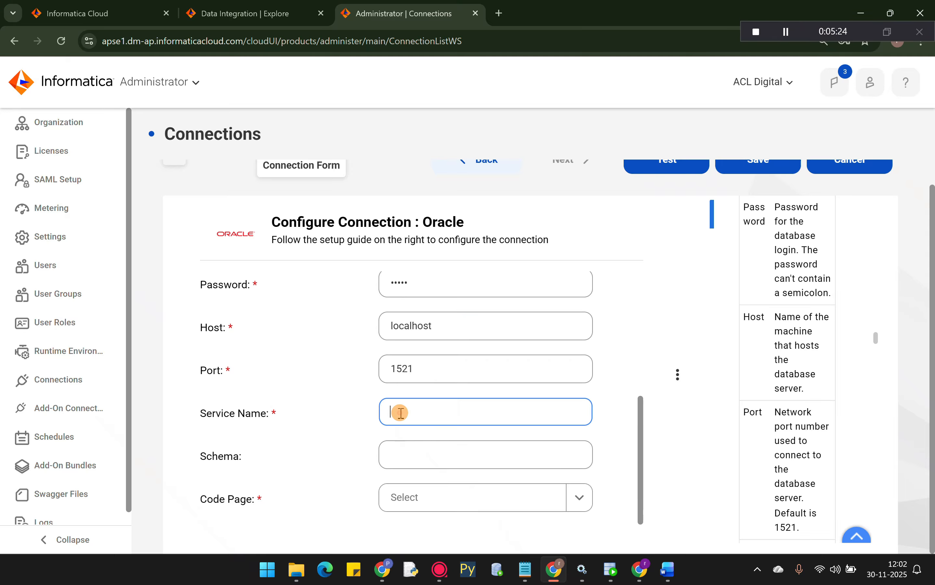
{"action": "type", "text": "xe"}
{"action": "scroll", "coordinate": [511, 466], "scroll_direction": "down", "scroll_amount": 1}
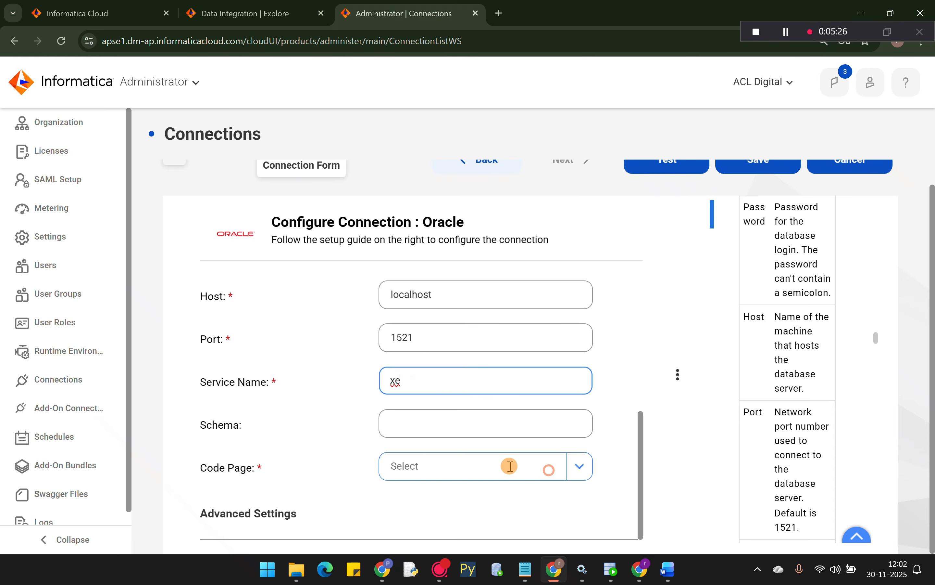
{"action": "left_click", "coordinate": [510, 466]}
{"action": "left_click", "coordinate": [416, 182]}
- Test the TARGET connection and save it
{"action": "scroll", "coordinate": [663, 244], "scroll_direction": "up", "scroll_amount": 1}
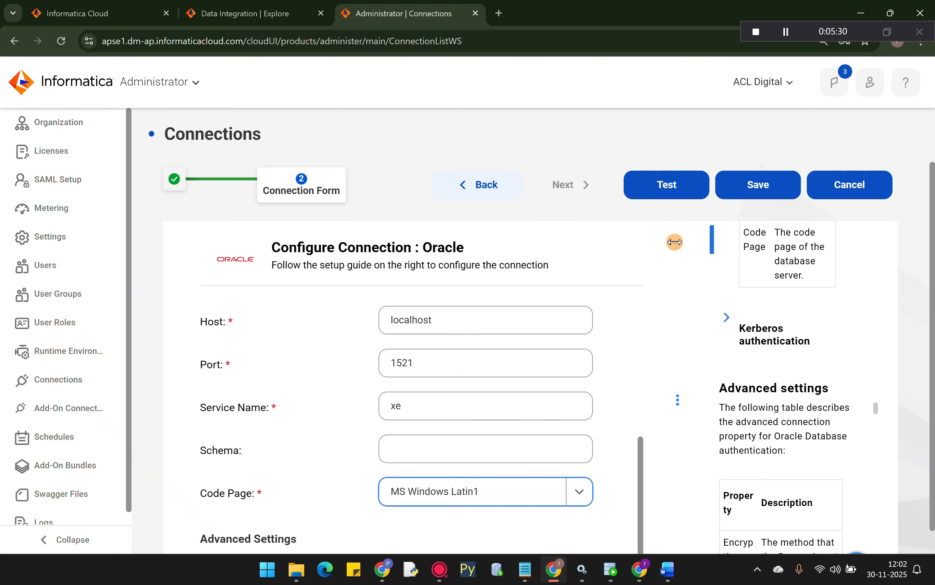
{"action": "left_click", "coordinate": [665, 187]}
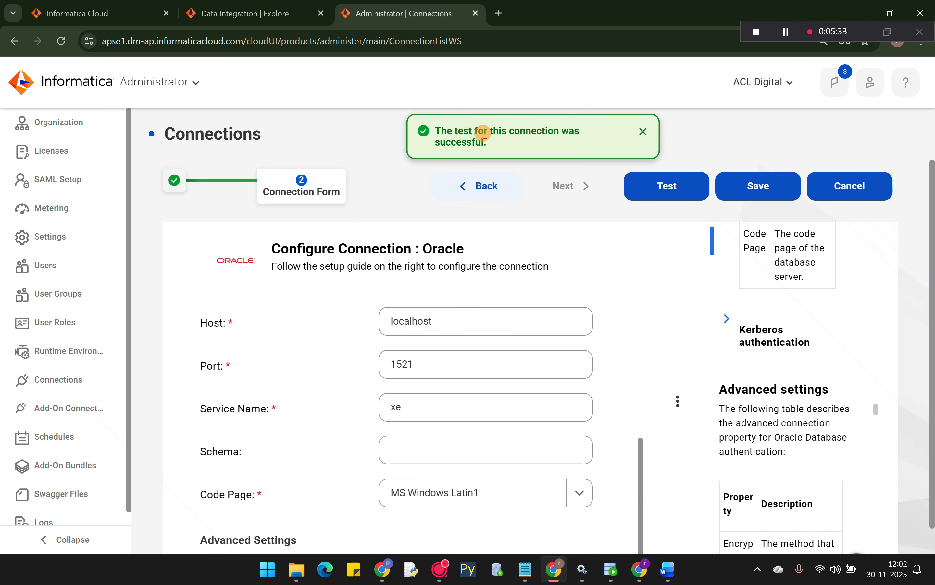
{"action": "left_click", "coordinate": [757, 190]}
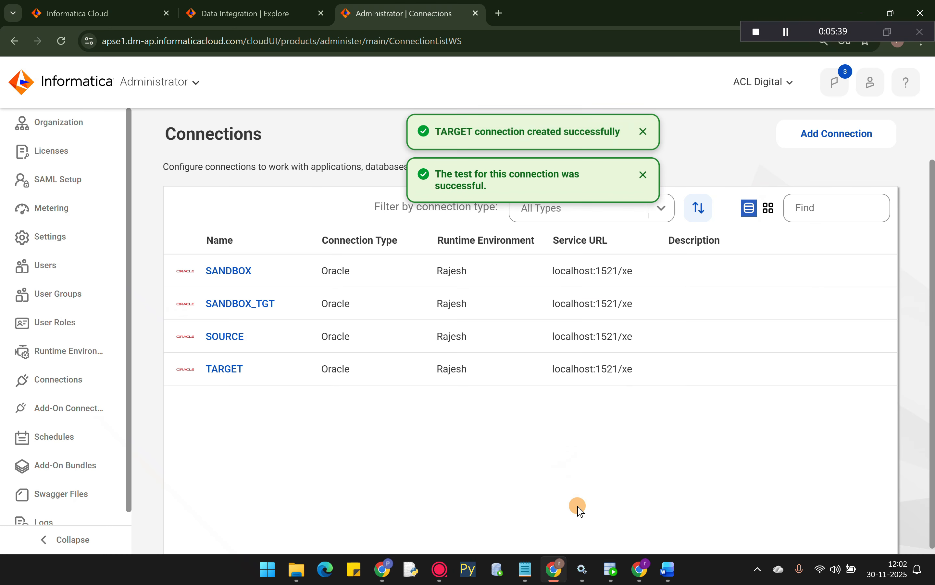
- Check the connection-creation step in the Word notes, then return to Informatica's cloud services list
{"action": "left_click", "coordinate": [669, 570]}
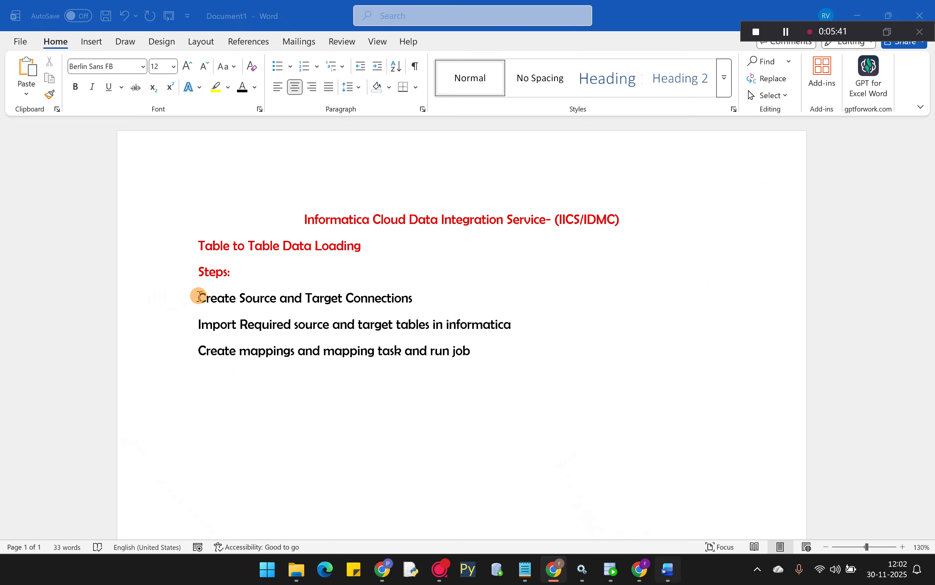
{"action": "triple_click", "coordinate": [282, 297]}
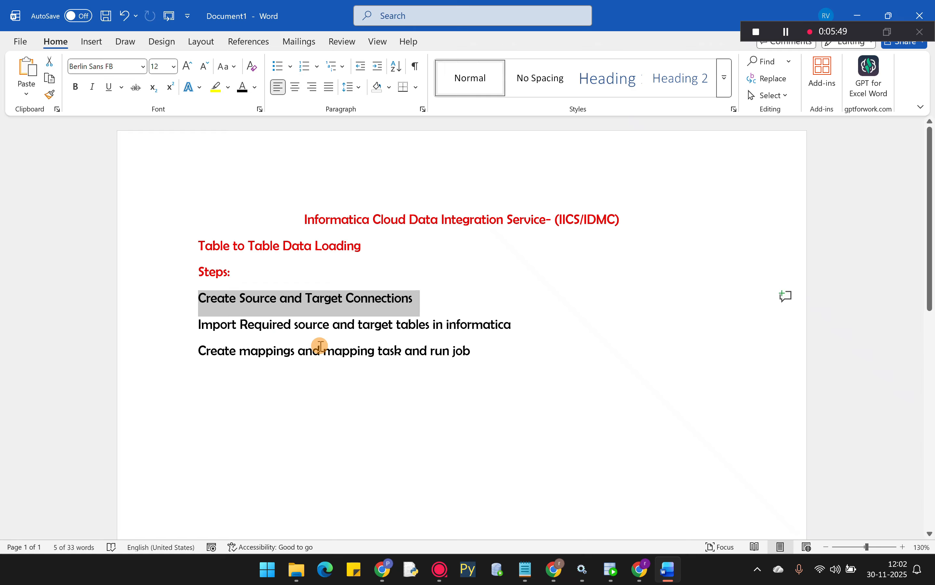
{"action": "left_click", "coordinate": [553, 569]}
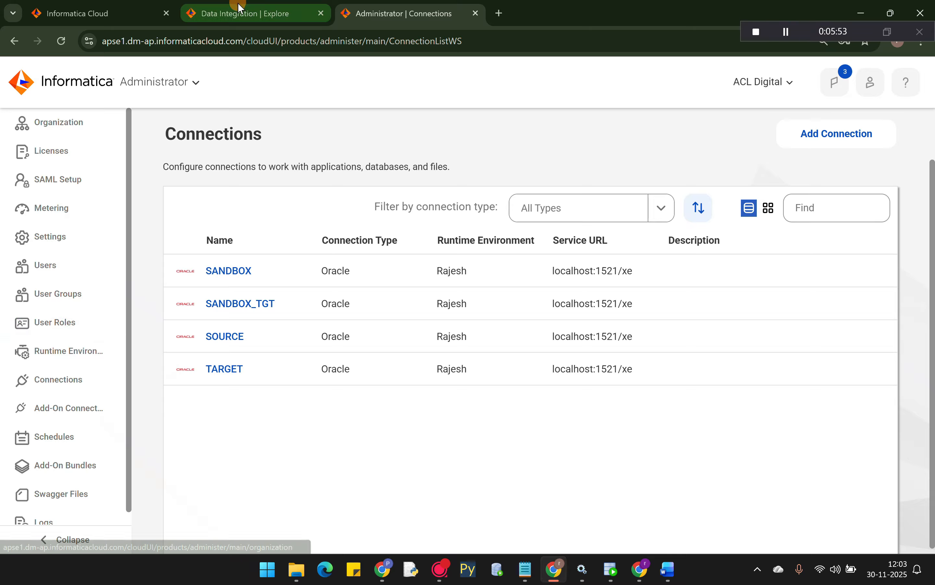
{"action": "left_click", "coordinate": [198, 79]}
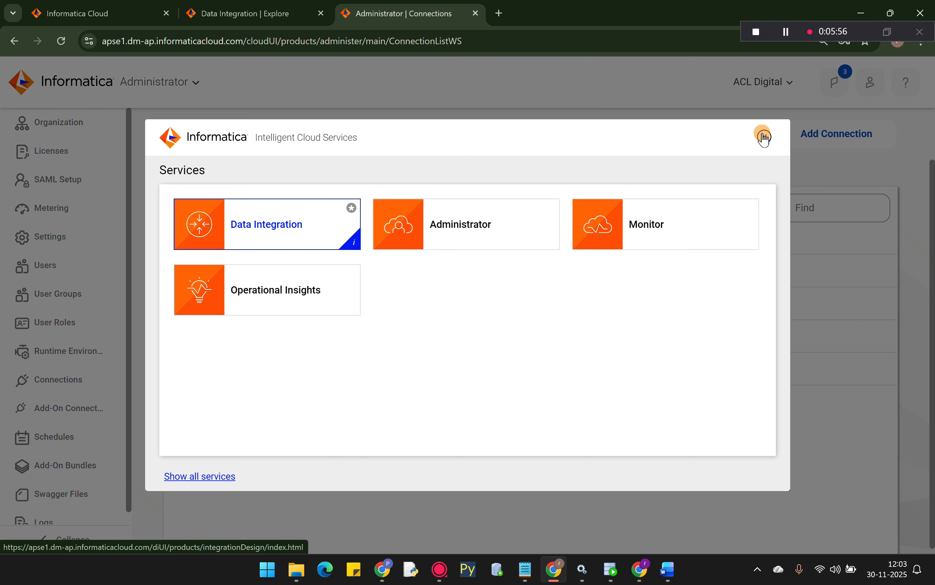
- Create a new Mapping asset in Data Integration from the New... menu's Mappings type
{"action": "left_click", "coordinate": [766, 138]}
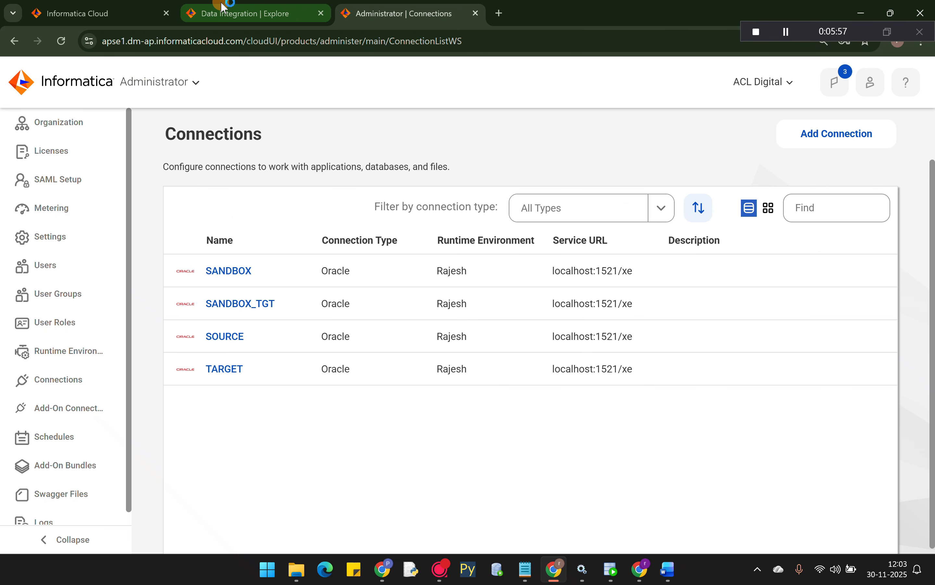
{"action": "left_click", "coordinate": [224, 7]}
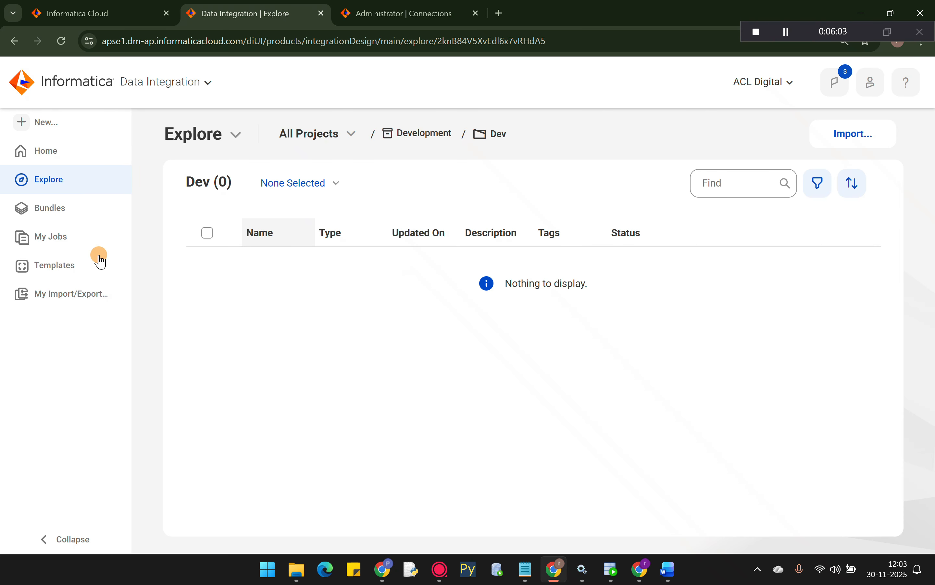
{"action": "left_click", "coordinate": [50, 123]}
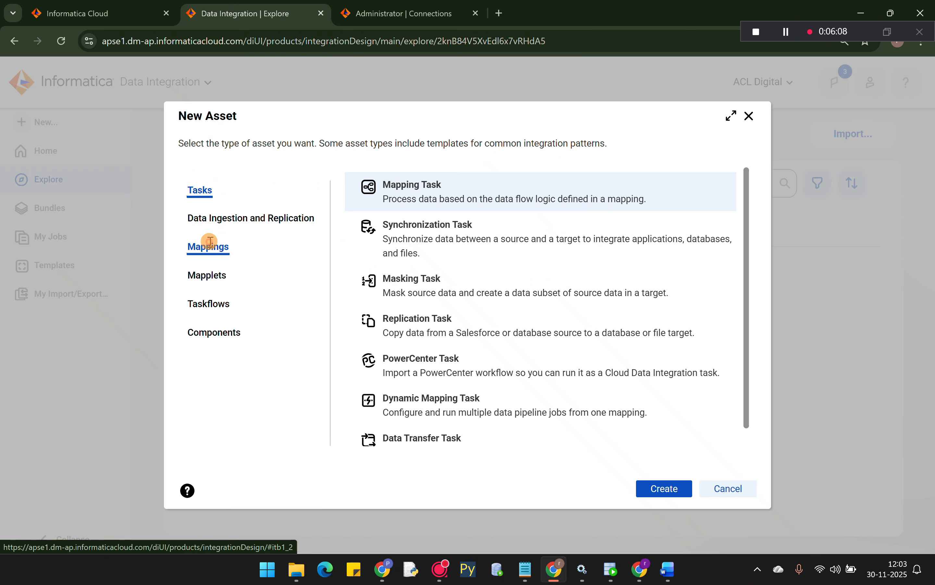
{"action": "left_click", "coordinate": [209, 246]}
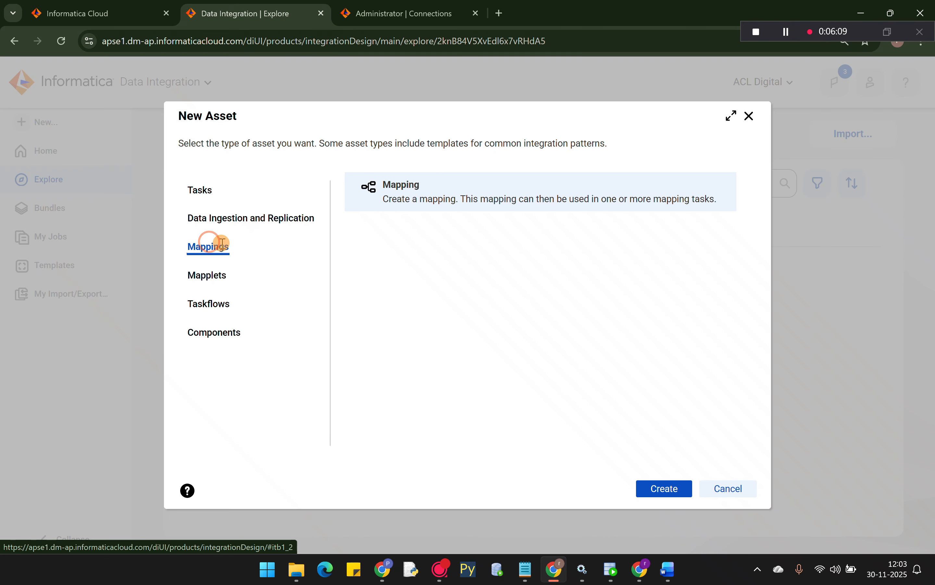
{"action": "left_click", "coordinate": [675, 496]}
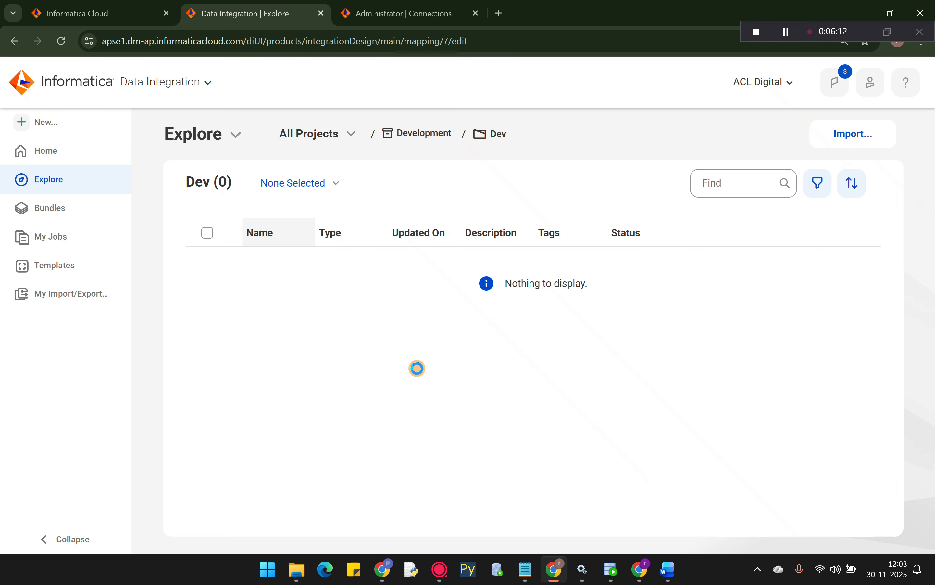
- Enter m_Table_to_Table_Data_Loading as the mapping's name
{"action": "left_click", "coordinate": [234, 440]}
{"action": "type", "text": "m"}
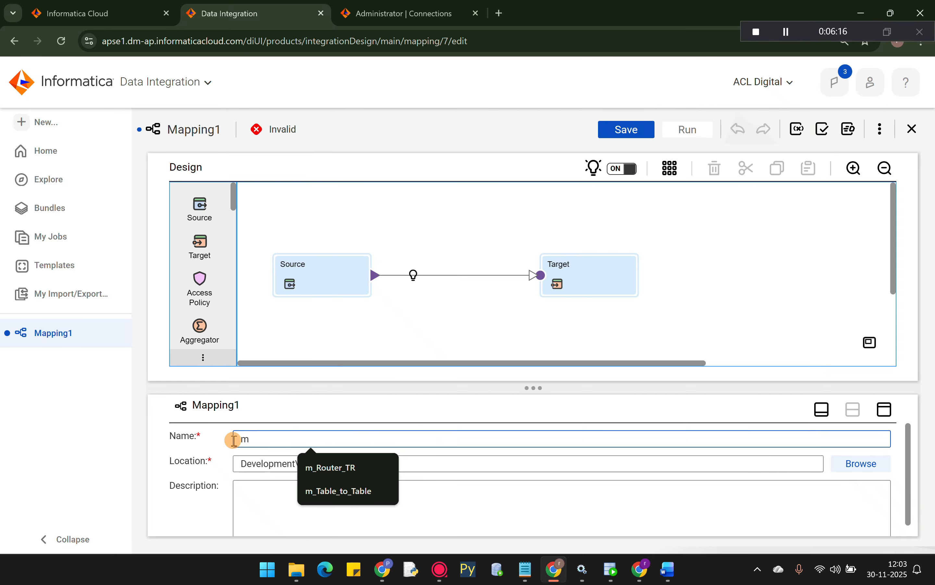
{"action": "type", "text": "_Tabl"}
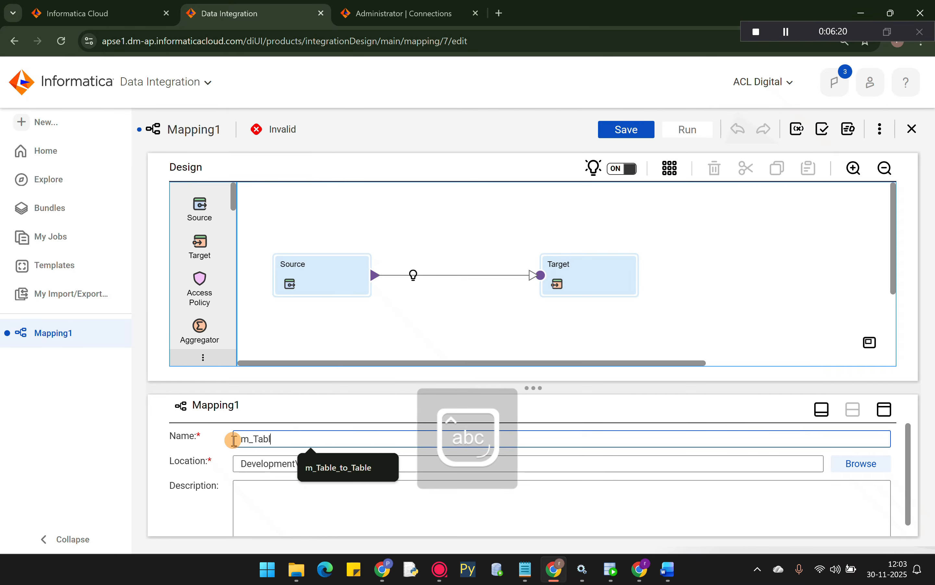
{"action": "type", "text": "e_to_Table_Data_L"}
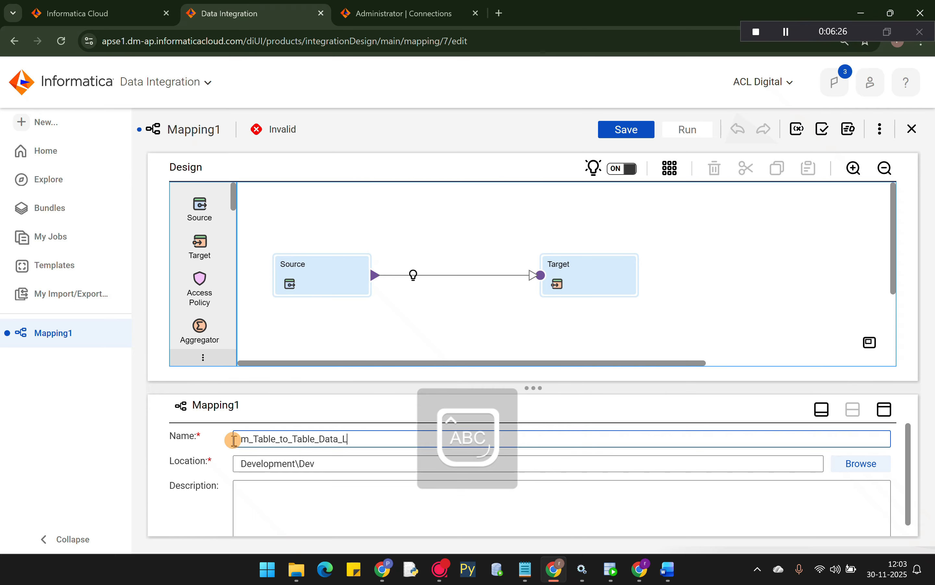
{"action": "type", "text": "oading"}
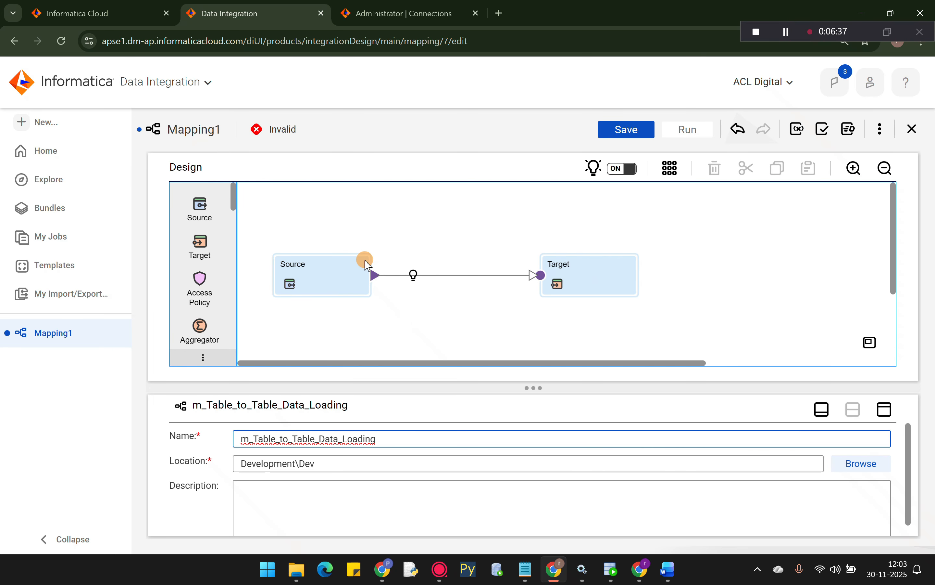
- Select the Source node and set its connection to SOURCE (Oracle)
{"action": "left_click", "coordinate": [301, 271]}
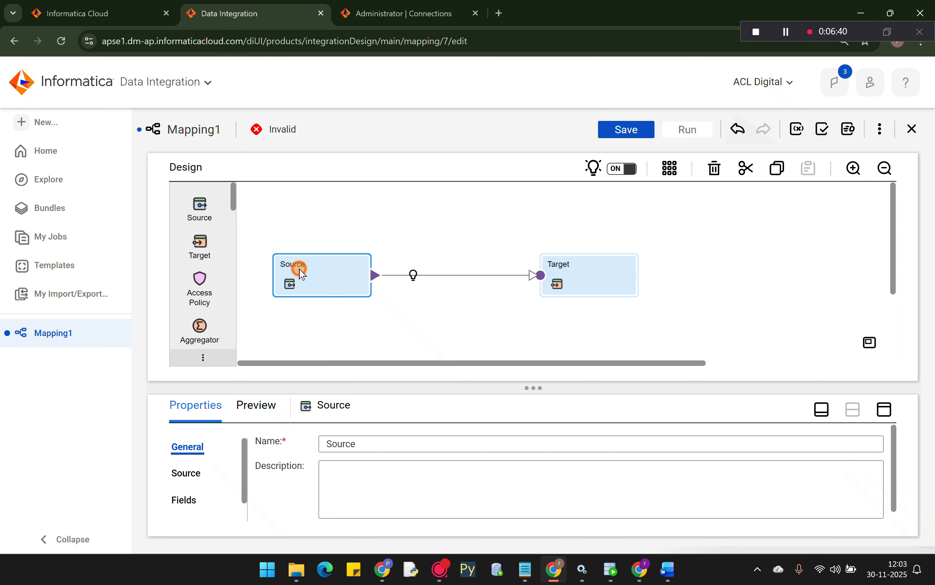
{"action": "left_click", "coordinate": [187, 474]}
{"action": "left_click", "coordinate": [537, 388]}
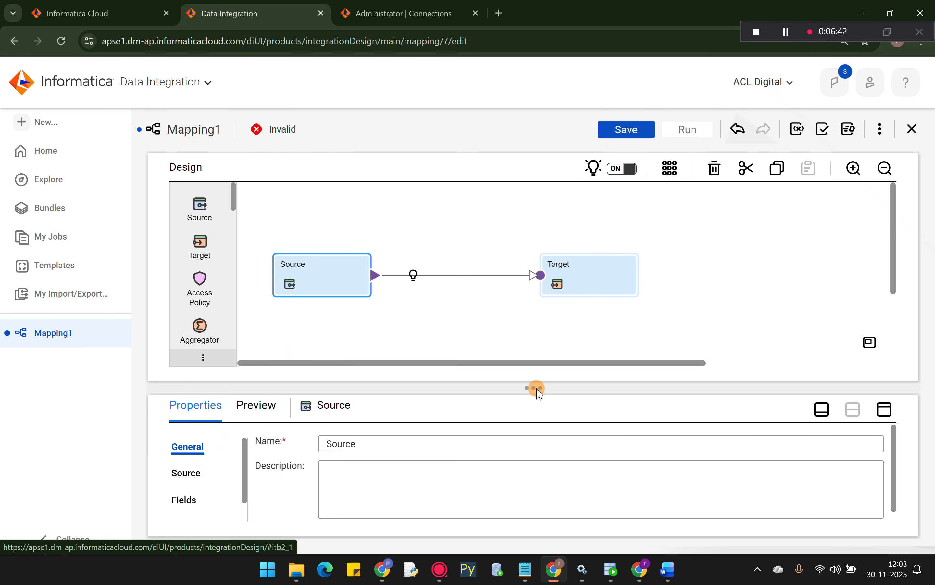
{"action": "left_click_drag", "start_coordinate": [537, 388], "coordinate": [536, 272]}
{"action": "left_click", "coordinate": [197, 356]}
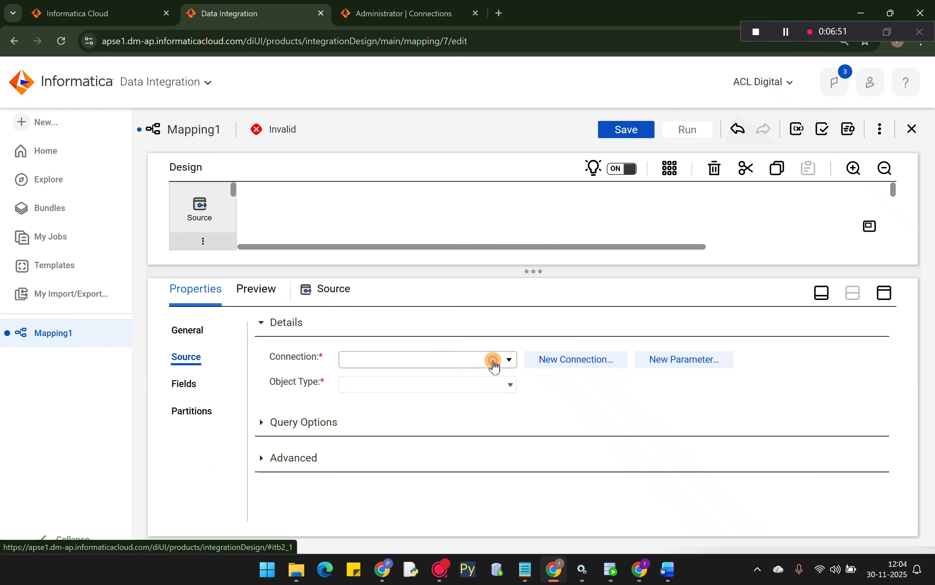
{"action": "left_click", "coordinate": [441, 418]}
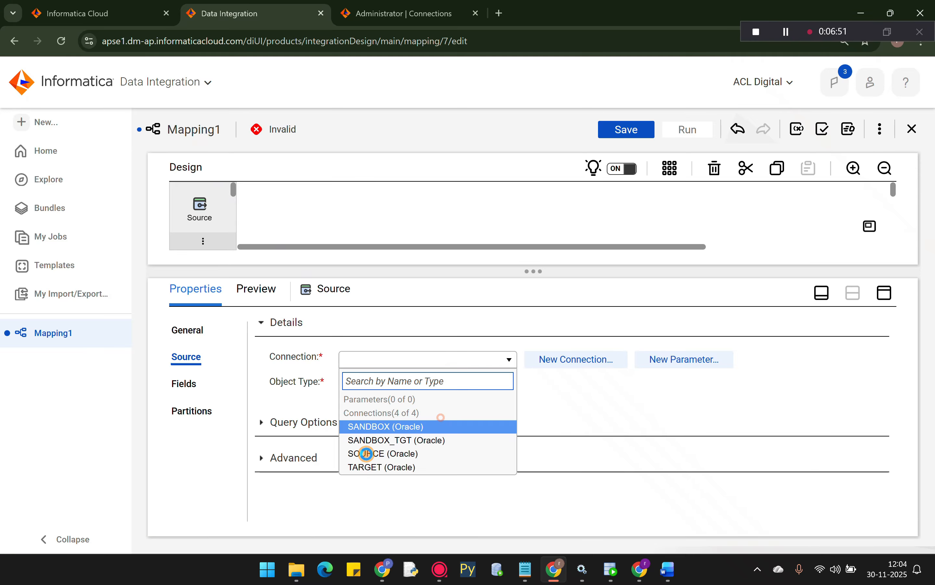
{"action": "left_click", "coordinate": [365, 454]}
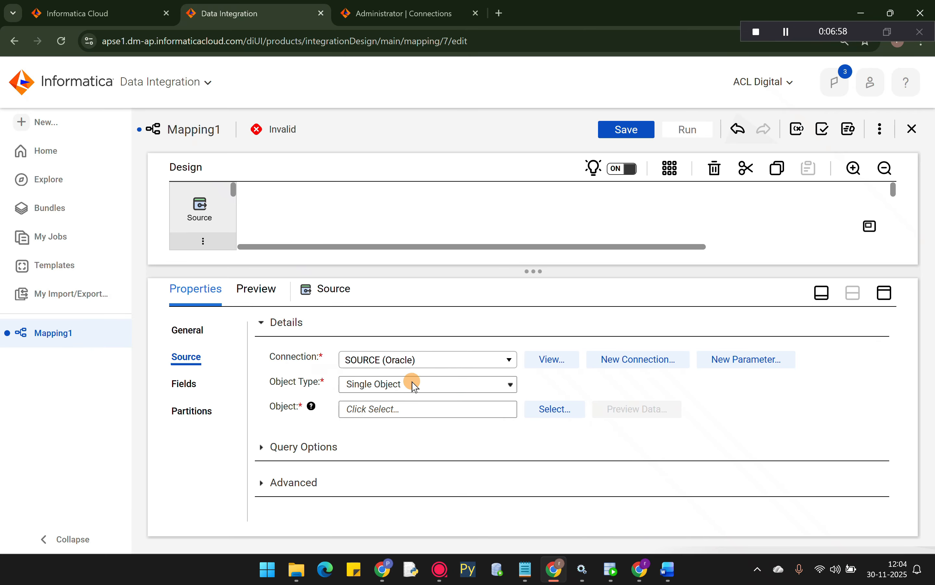
- Keep Single Object, open the source table chooser, and check DEV_SRC tables in SQL Developer
{"action": "left_click", "coordinate": [479, 386]}
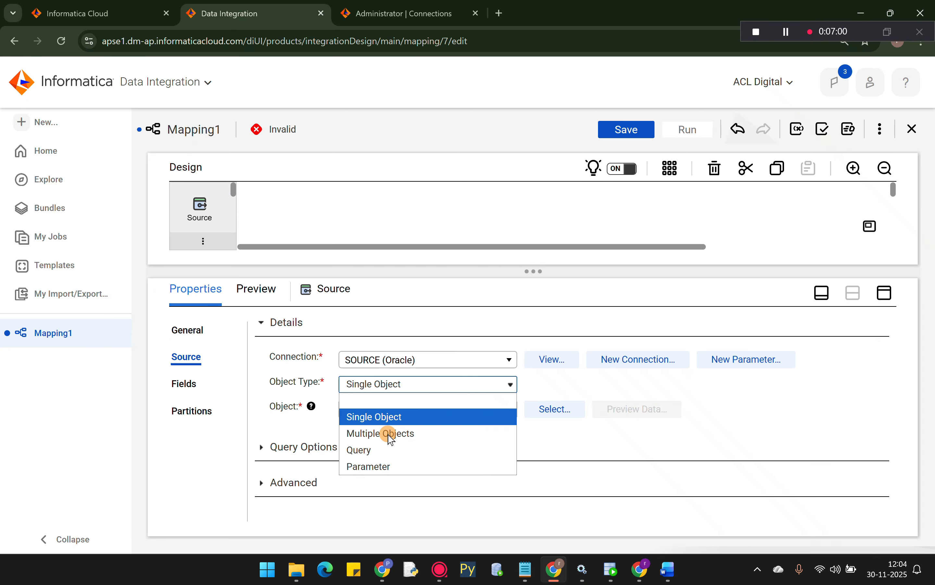
{"action": "left_click", "coordinate": [386, 417]}
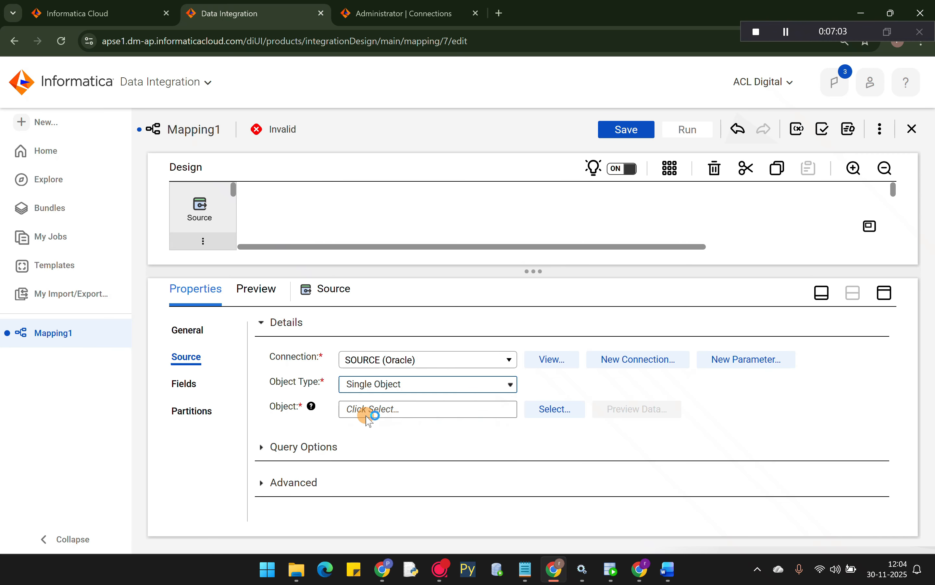
{"action": "left_click", "coordinate": [557, 410]}
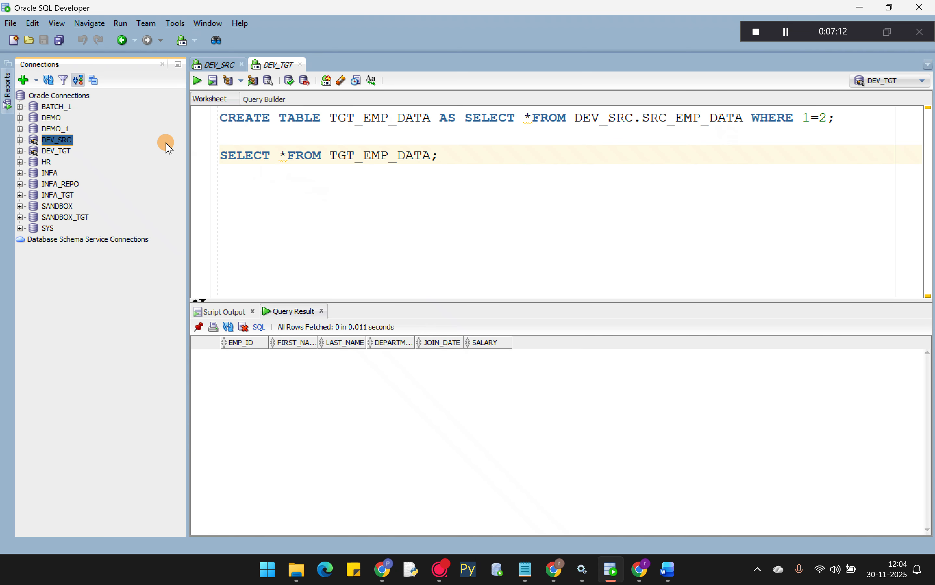
{"action": "left_click", "coordinate": [20, 139]}
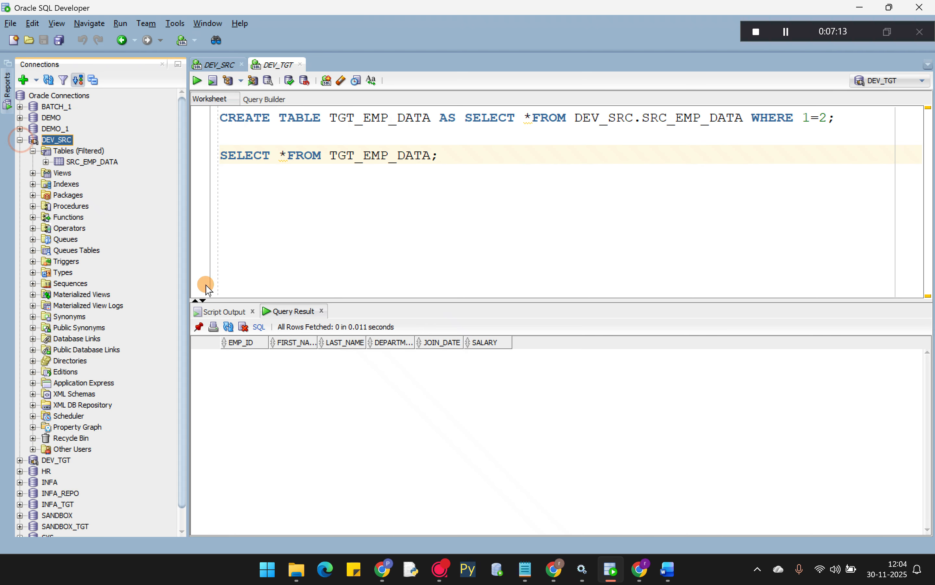
{"action": "left_click", "coordinate": [557, 573]}
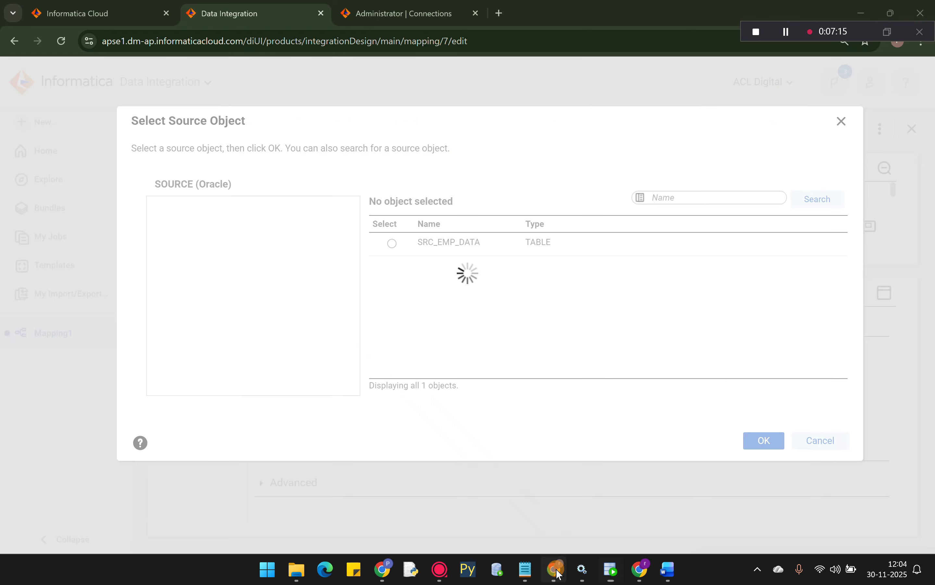
- Choose DEV_SRC/SRC_EMP_DATA as the source object and save the mapping
{"action": "left_click", "coordinate": [427, 298]}
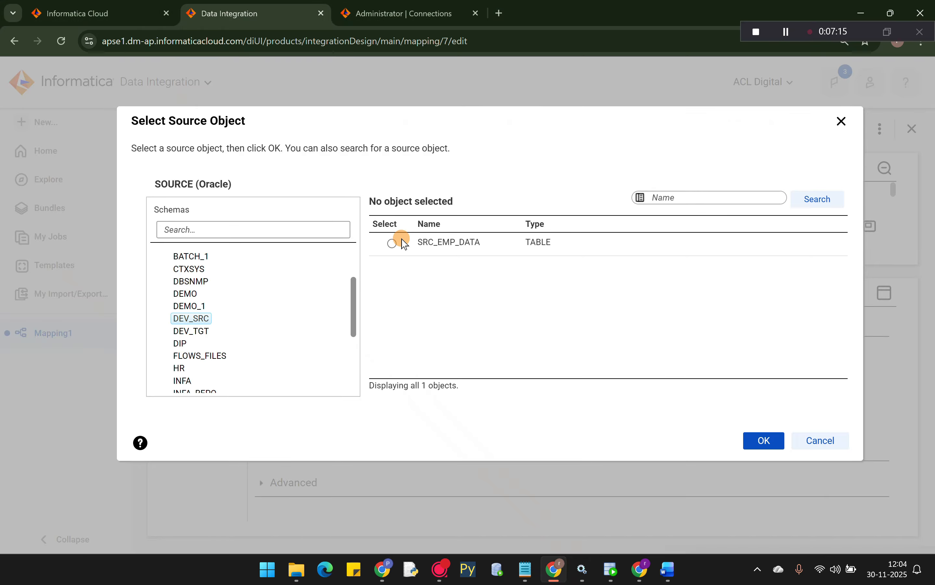
{"action": "left_click", "coordinate": [391, 243]}
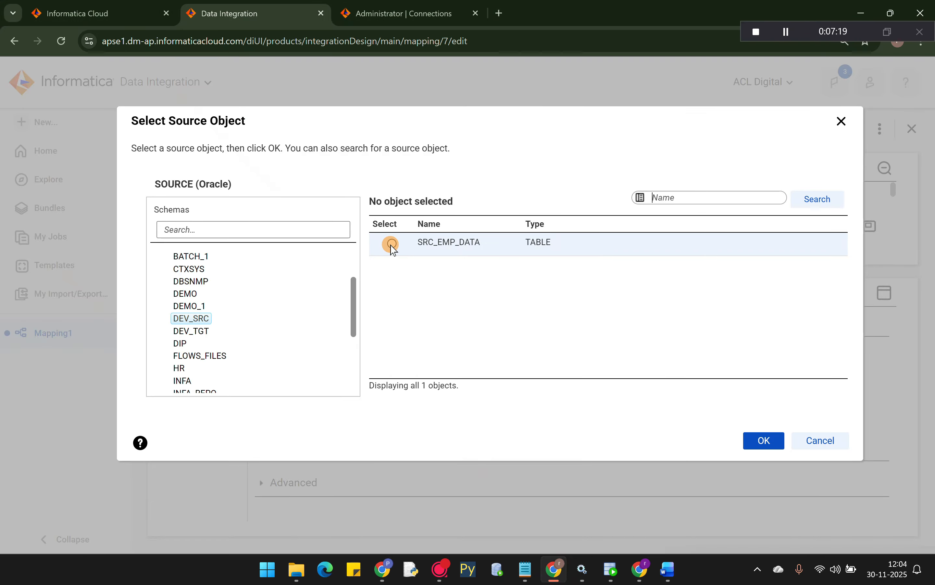
{"action": "left_click", "coordinate": [758, 440]}
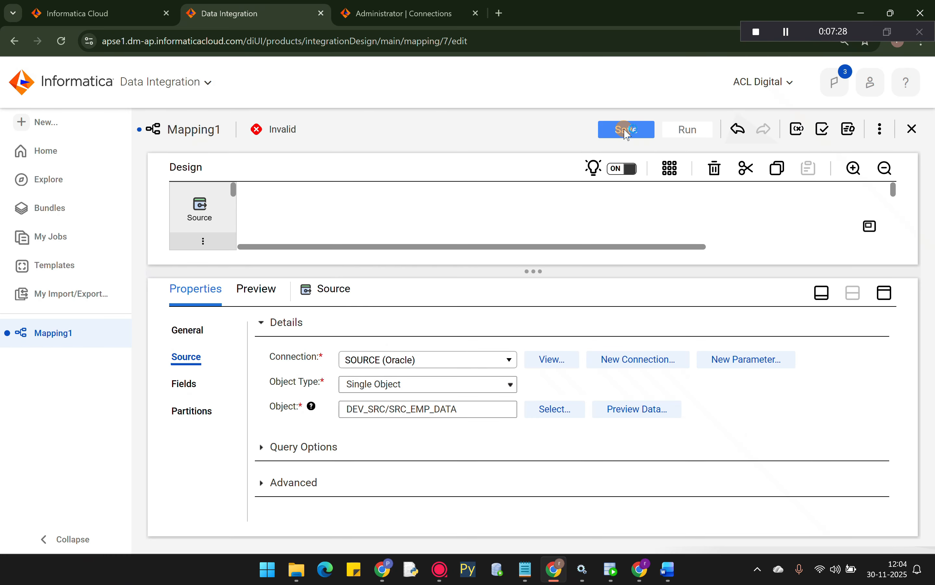
{"action": "left_click", "coordinate": [627, 131]}
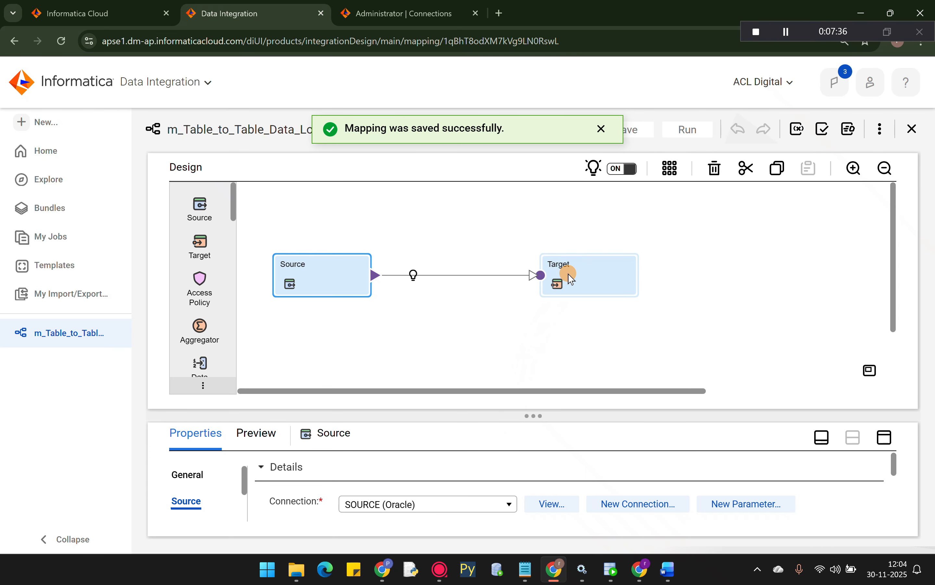
- Select the Target node and set its connection to TARGET (Oracle)
{"action": "left_click", "coordinate": [571, 276]}
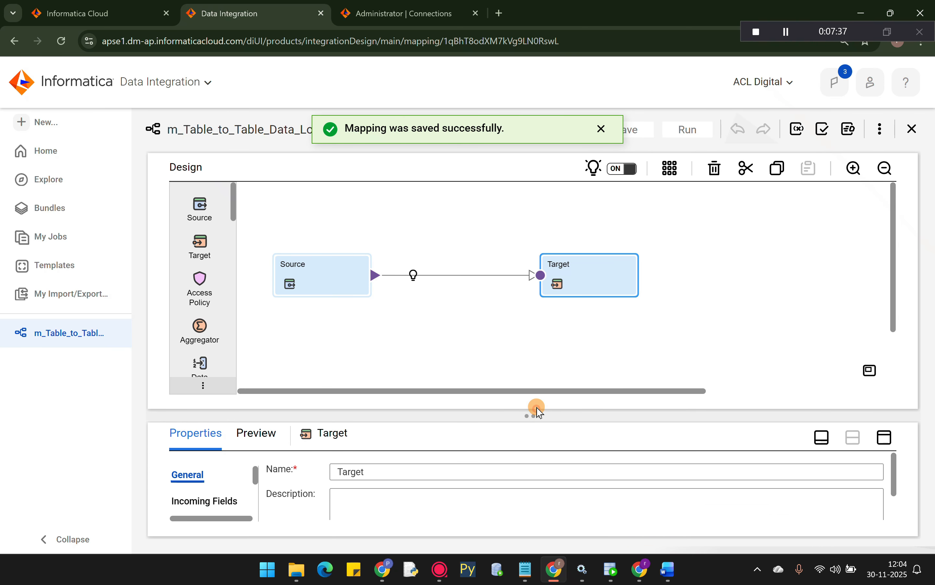
{"action": "left_click_drag", "start_coordinate": [533, 413], "coordinate": [533, 344]}
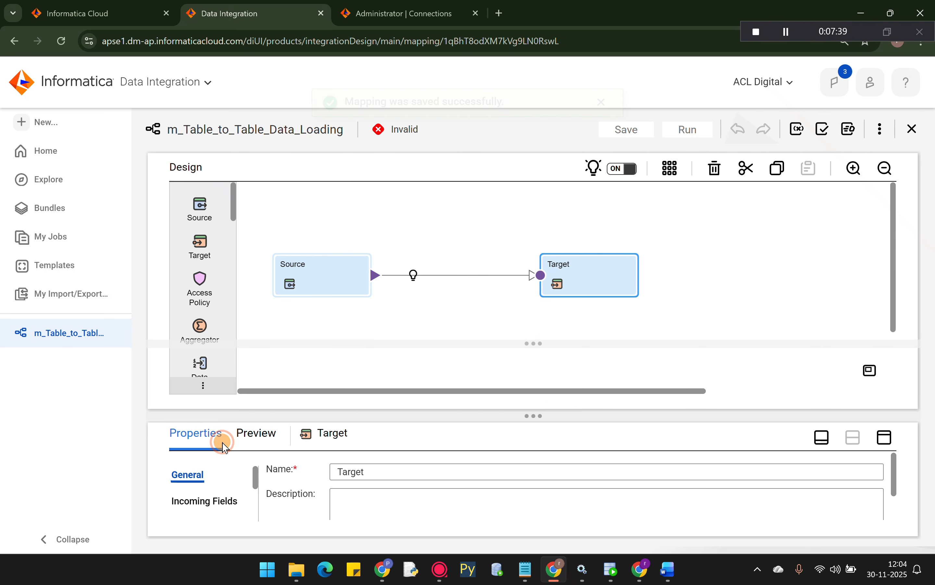
{"action": "left_click", "coordinate": [185, 451]}
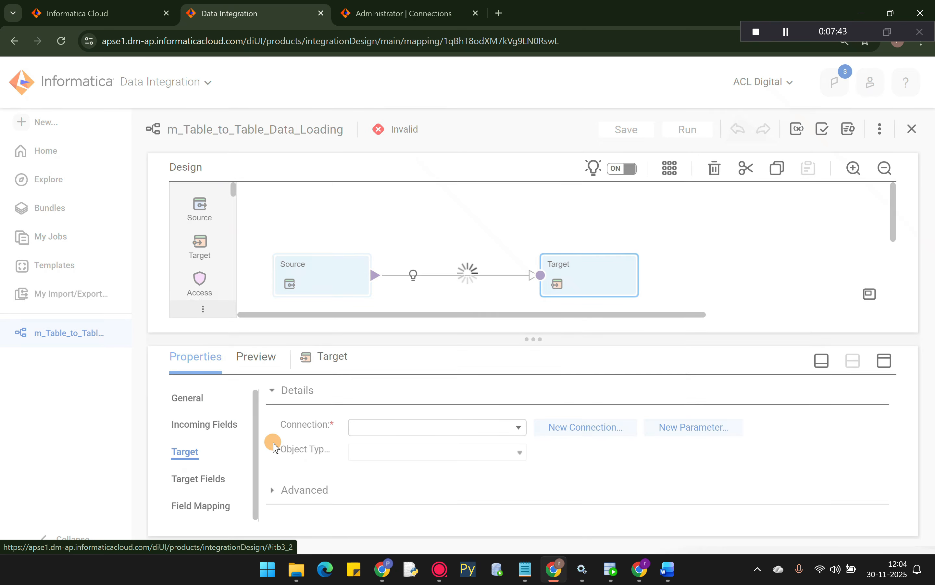
{"action": "left_click", "coordinate": [431, 428]}
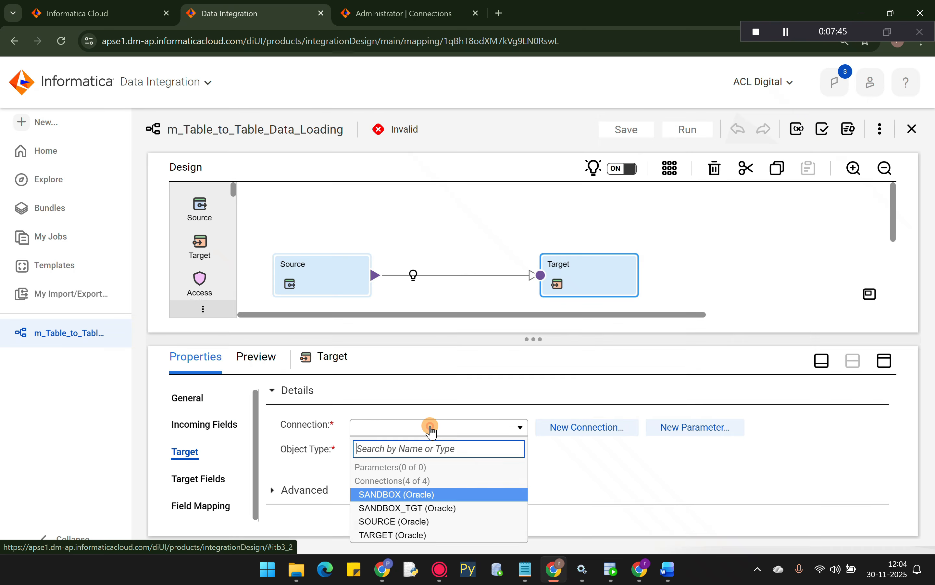
{"action": "left_click", "coordinate": [381, 535]}
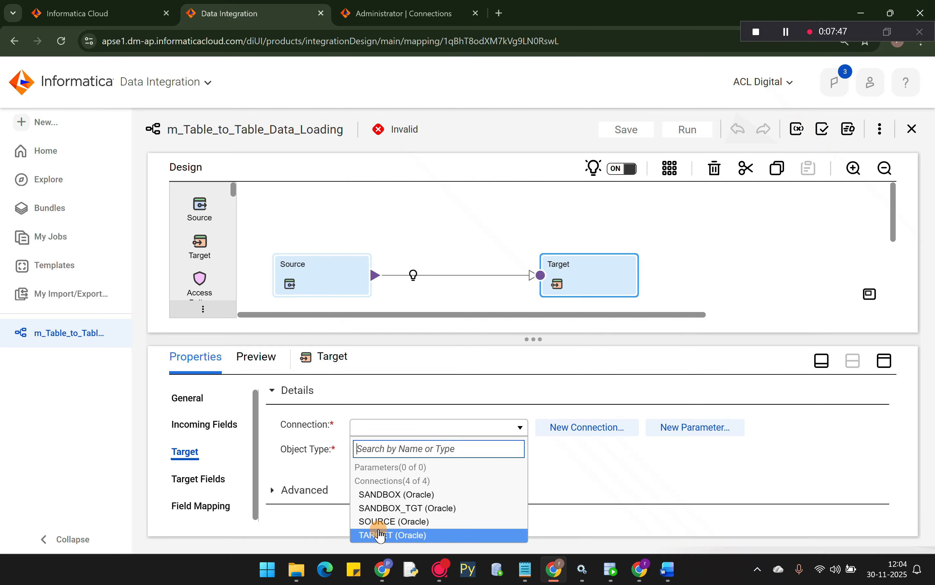
{"action": "left_click", "coordinate": [379, 522]}
{"action": "left_click", "coordinate": [411, 429]}
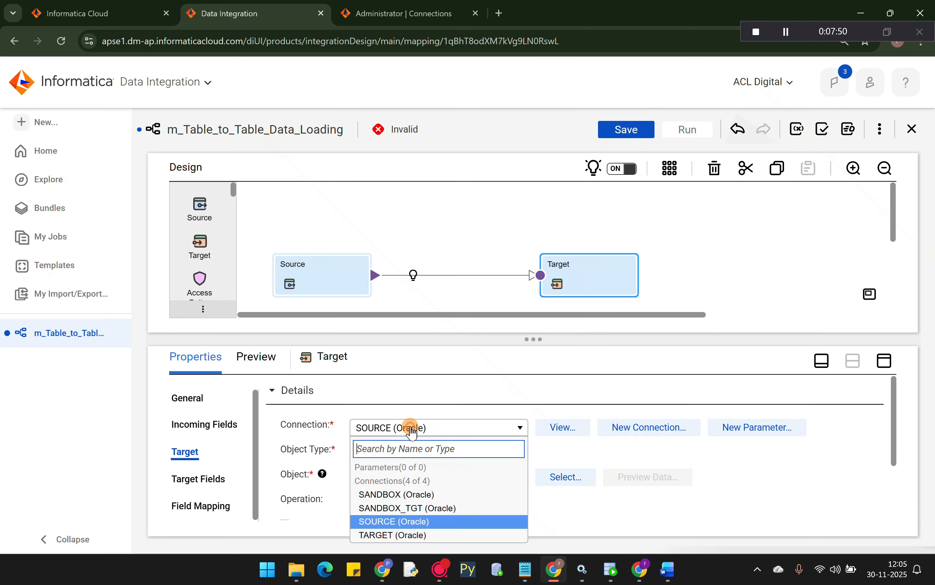
{"action": "left_click", "coordinate": [372, 533]}
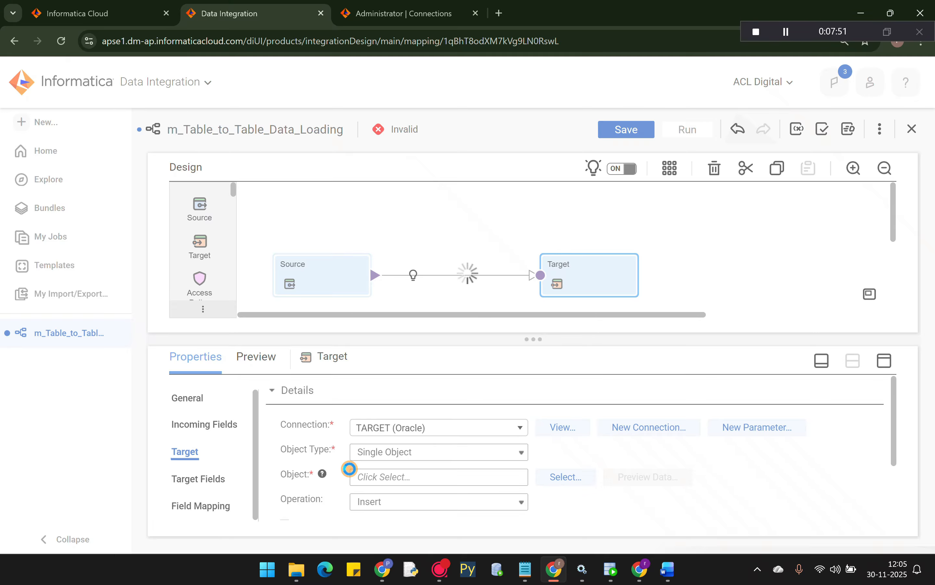
- Choose DEV_TGT/TGT_EMP_DATA as the target object, then switch to SQL Developer
{"action": "left_click", "coordinate": [545, 479]}
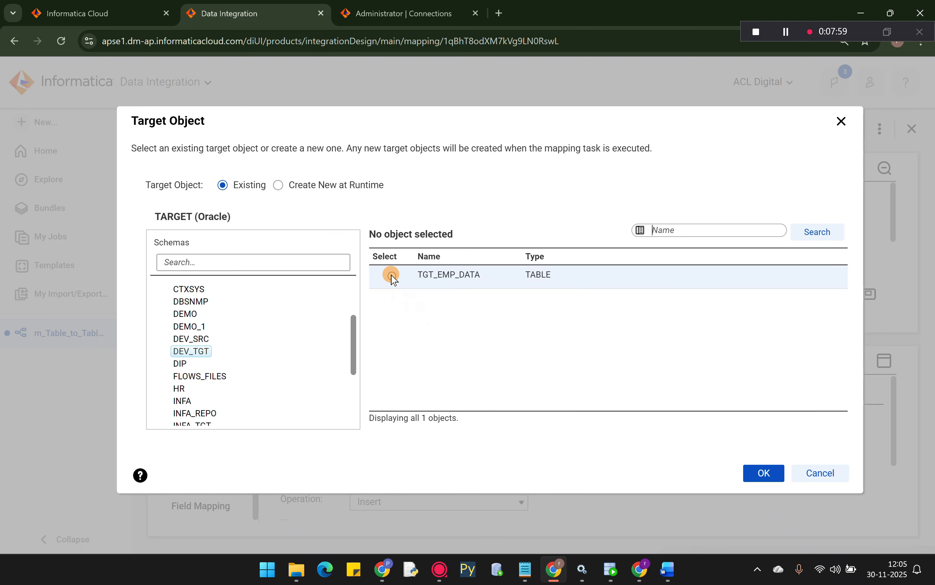
{"action": "left_click", "coordinate": [392, 276]}
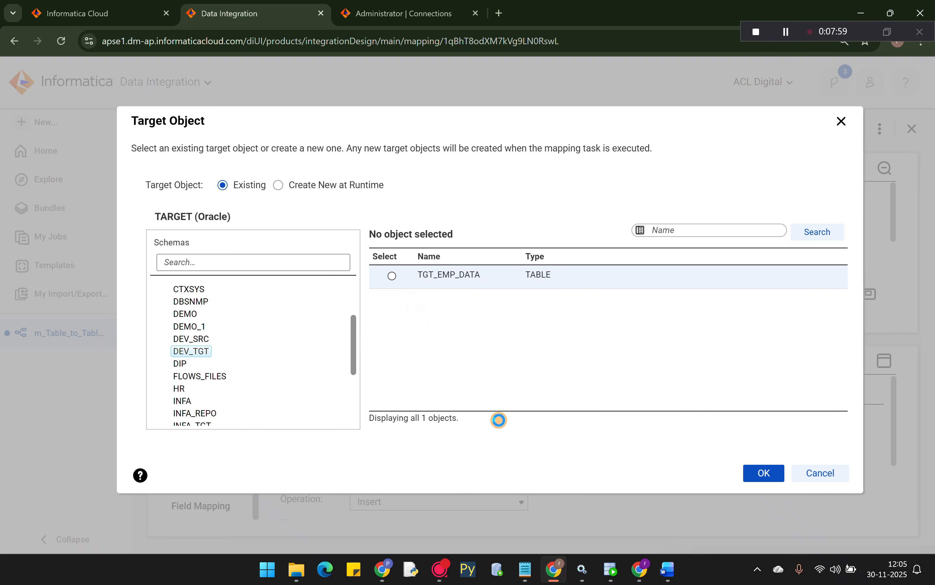
{"action": "left_click", "coordinate": [764, 473]}
{"action": "left_click_drag", "start_coordinate": [895, 388], "coordinate": [894, 423]}
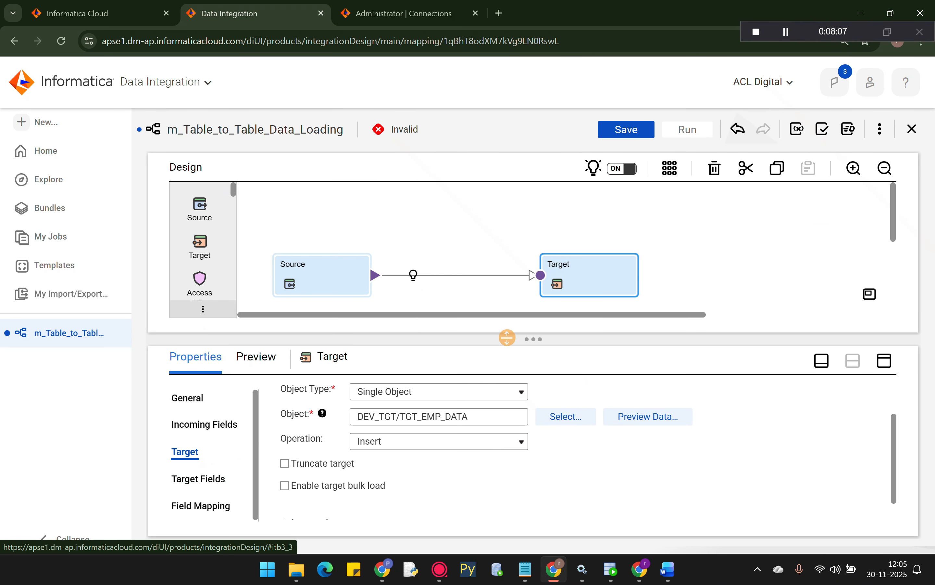
{"action": "left_click_drag", "start_coordinate": [535, 339], "coordinate": [425, 240]}
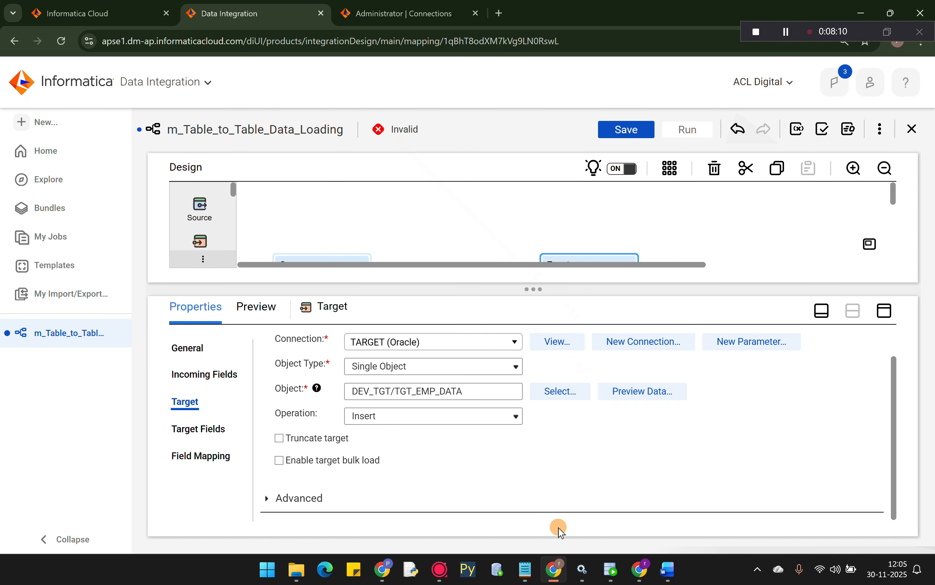
{"action": "key", "text": "alt+Tab"}
{"action": "left_click", "coordinate": [215, 64]}
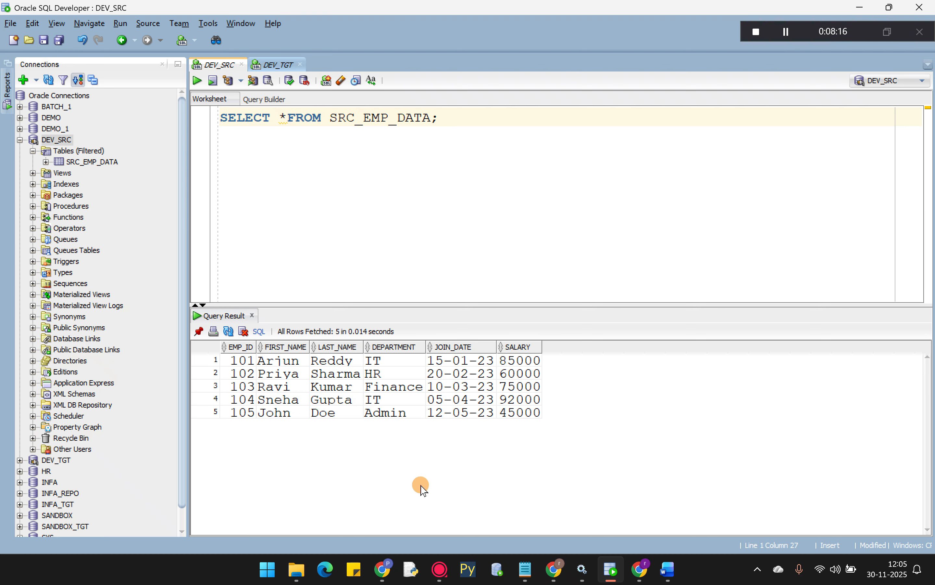
{"action": "key", "text": "alt+Tab"}
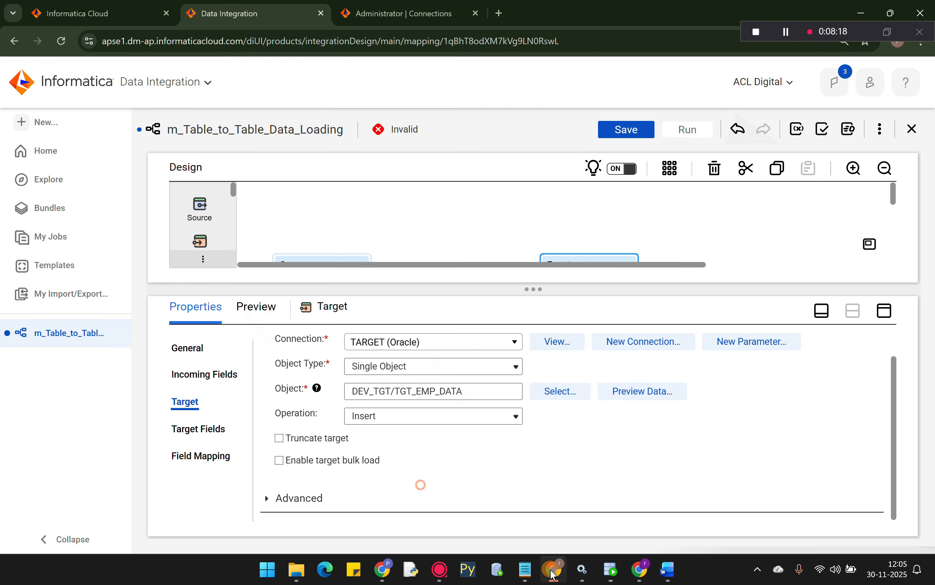
- Drag the employee fields onto their matching TGT_EMP_DATA fields in Field Mapping
{"action": "left_click", "coordinate": [190, 460]}
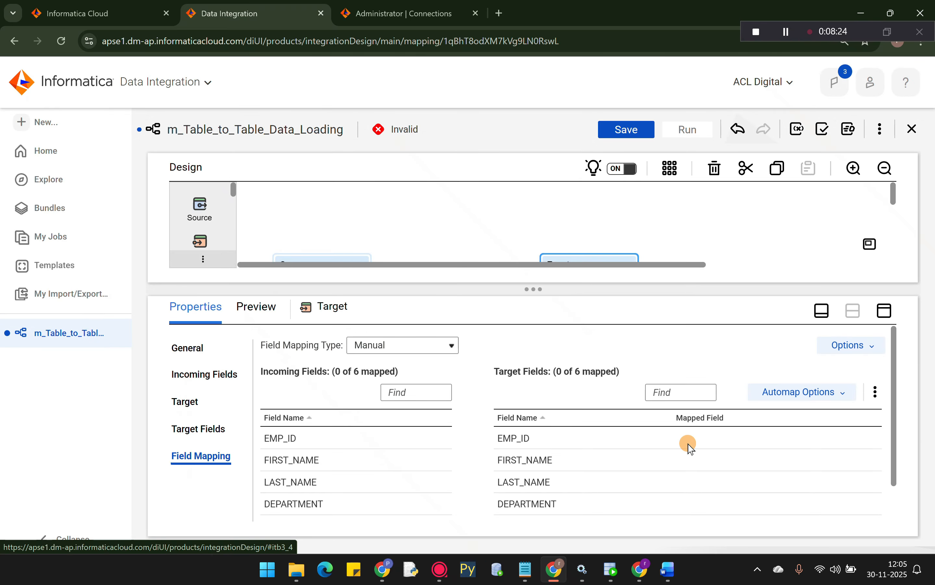
{"action": "left_click_drag", "start_coordinate": [532, 291], "coordinate": [532, 272]}
{"action": "left_click_drag", "start_coordinate": [271, 420], "coordinate": [679, 445]}
{"action": "left_click", "coordinate": [296, 442]}
{"action": "left_click_drag", "start_coordinate": [301, 463], "coordinate": [695, 465]}
{"action": "left_click_drag", "start_coordinate": [300, 486], "coordinate": [714, 485]}
{"action": "left_click_drag", "start_coordinate": [275, 507], "coordinate": [672, 501]}
{"action": "left_click_drag", "start_coordinate": [283, 507], "coordinate": [669, 505]}
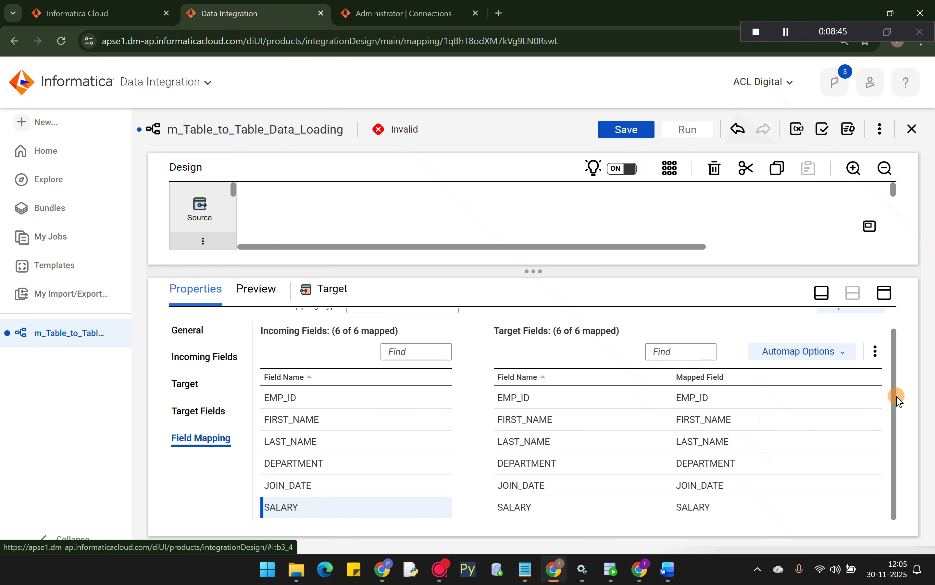
- Unmap all six fields, EMP_ID through SALARY, then apply Automap Smart Map
{"action": "left_click", "coordinate": [693, 398]}
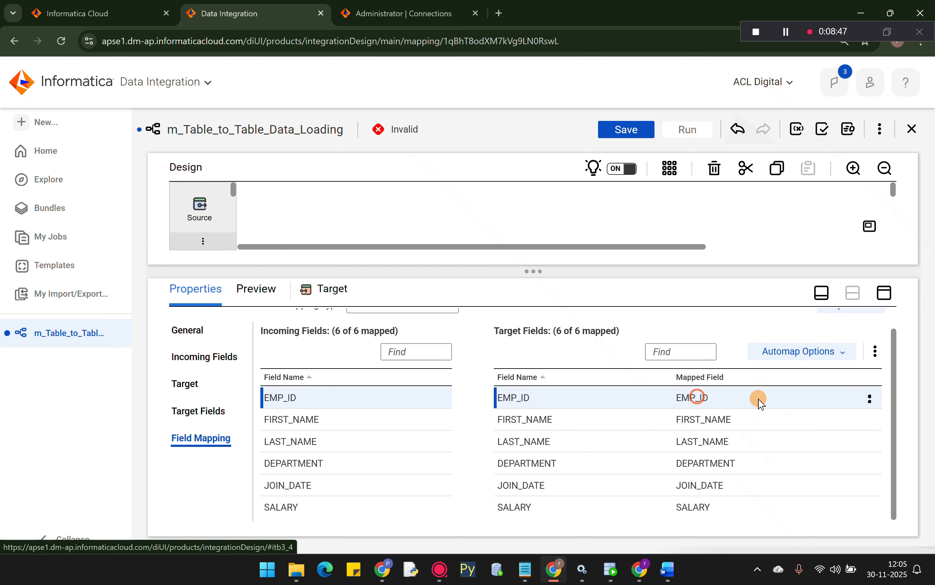
{"action": "left_click", "coordinate": [876, 399]}
{"action": "left_click", "coordinate": [851, 421]}
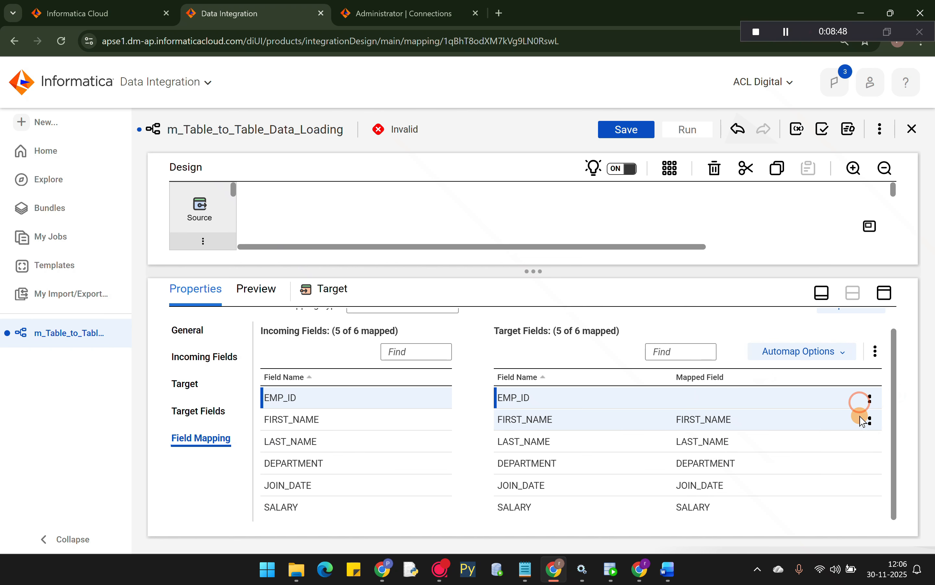
{"action": "left_click", "coordinate": [871, 422]}
{"action": "left_click", "coordinate": [800, 444]}
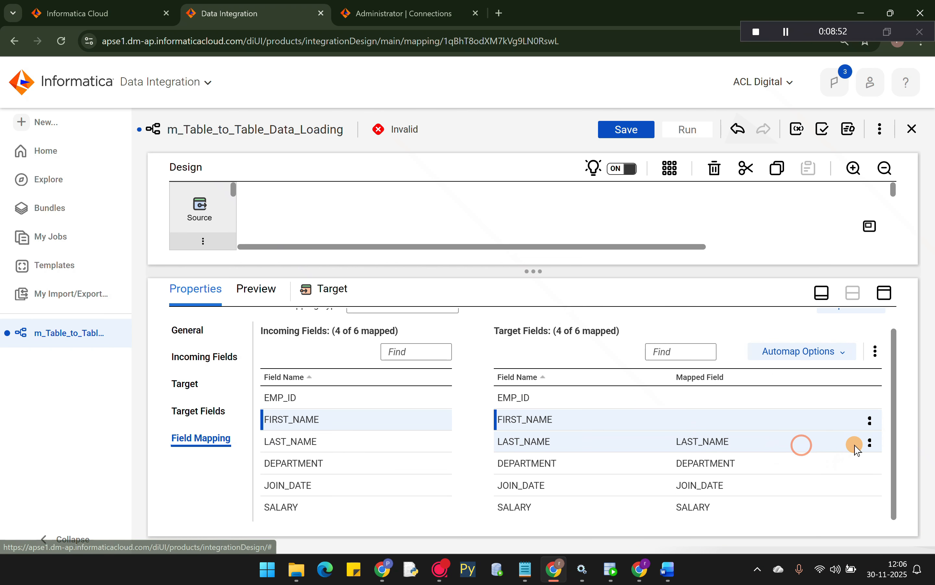
{"action": "left_click", "coordinate": [871, 443]}
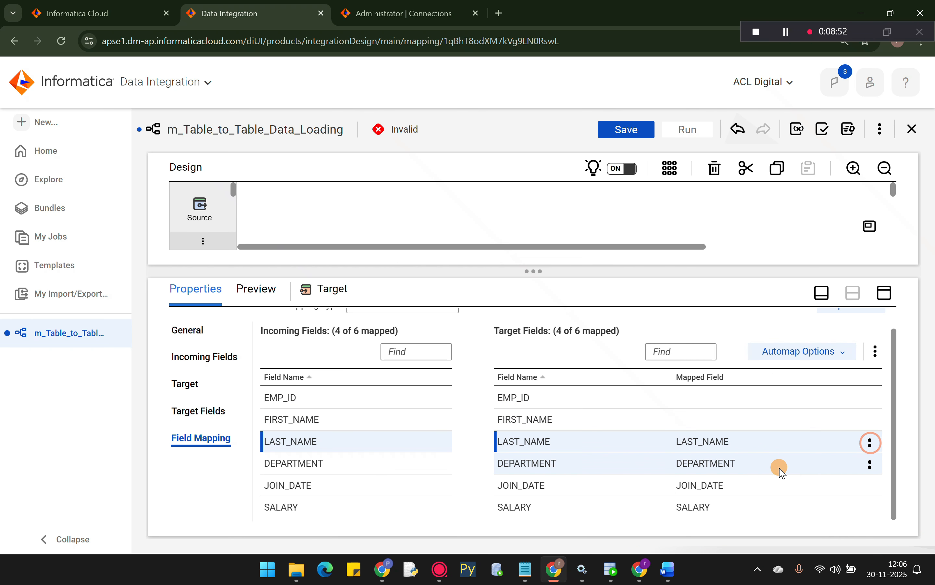
{"action": "left_click", "coordinate": [870, 443]}
{"action": "left_click", "coordinate": [793, 467]}
{"action": "left_click", "coordinate": [877, 466]}
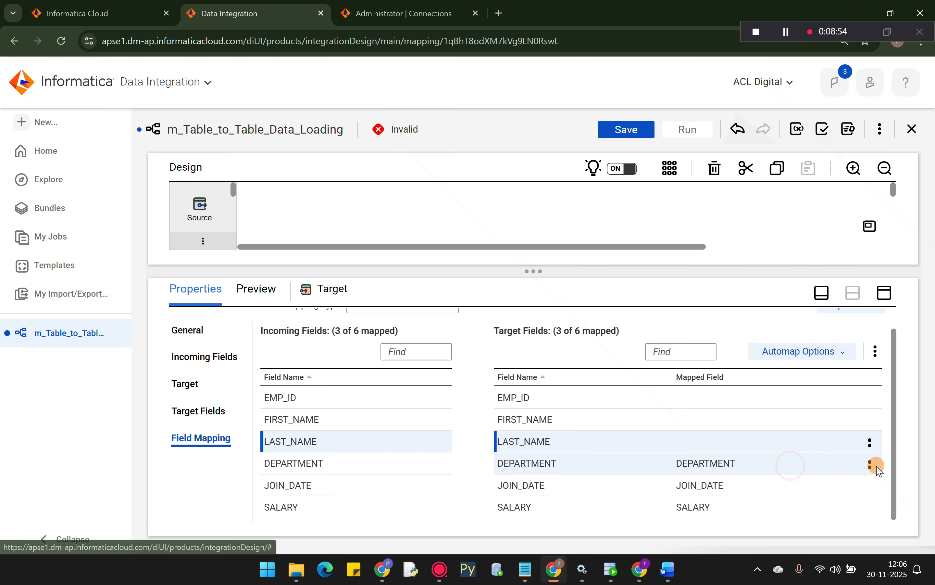
{"action": "left_click", "coordinate": [785, 488]}
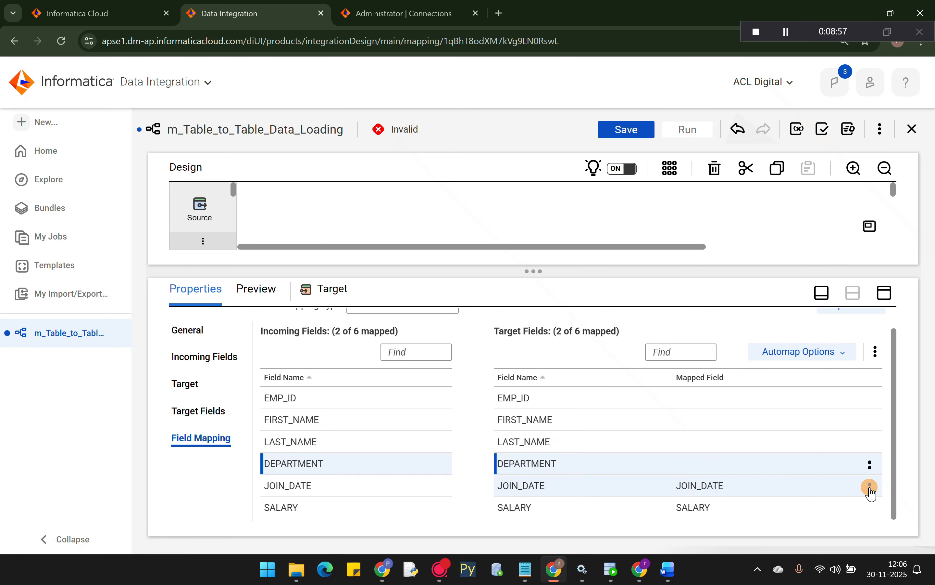
{"action": "left_click", "coordinate": [870, 486]}
{"action": "left_click", "coordinate": [793, 509]}
{"action": "left_click", "coordinate": [860, 506]}
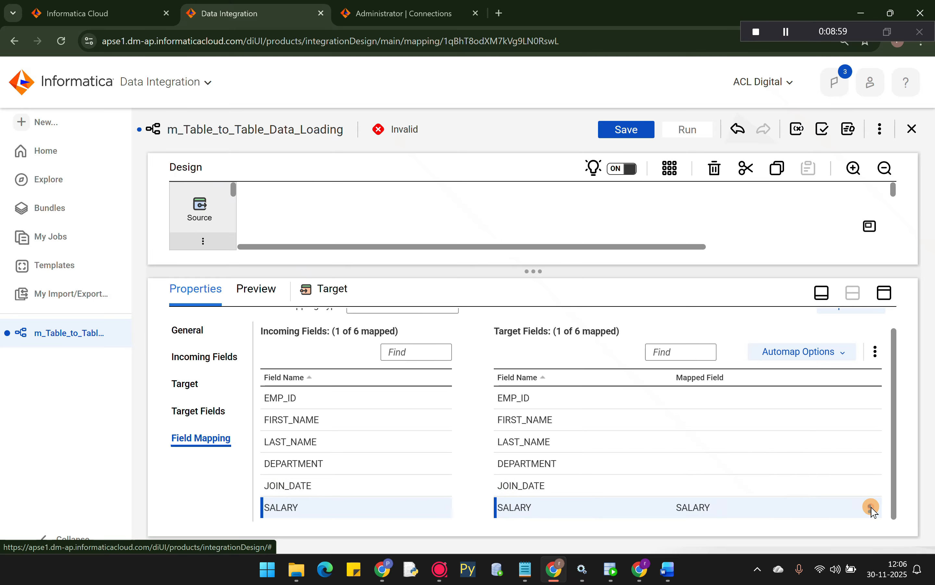
{"action": "left_click", "coordinate": [870, 507]}
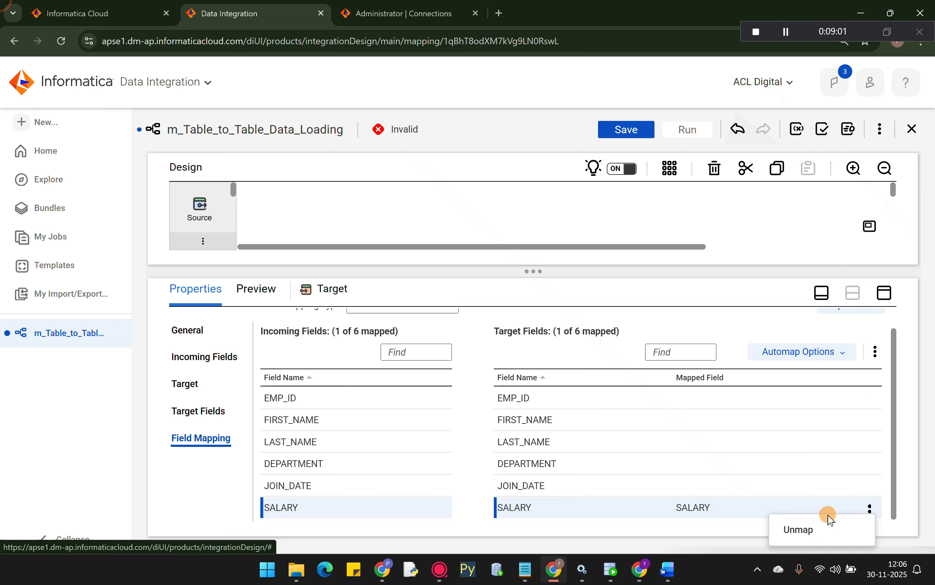
{"action": "left_click", "coordinate": [798, 527]}
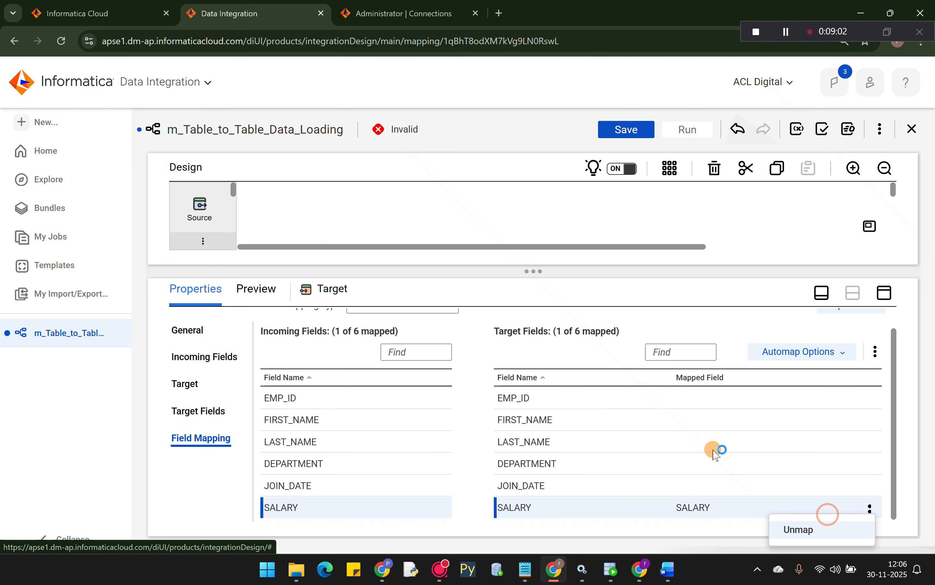
{"action": "left_click", "coordinate": [831, 362]}
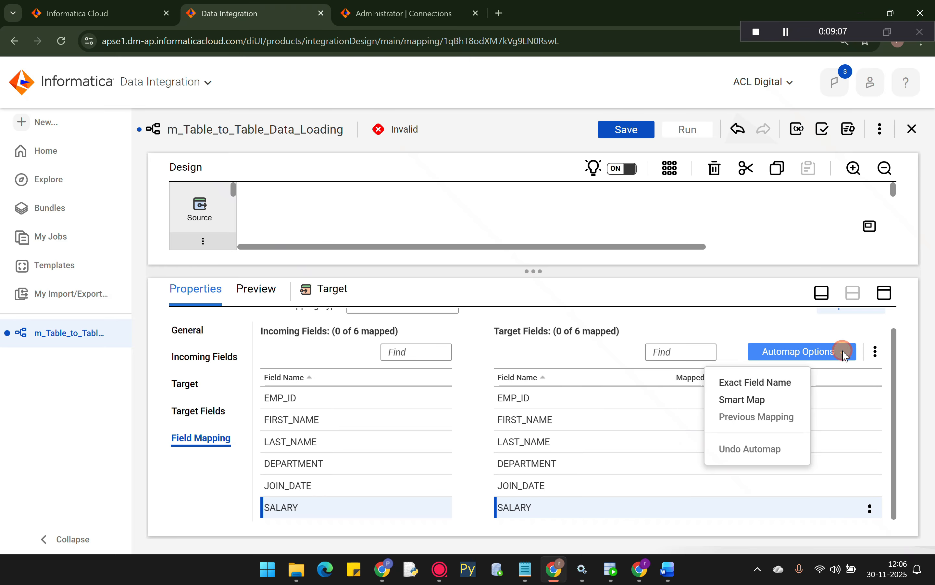
{"action": "left_click", "coordinate": [740, 405]}
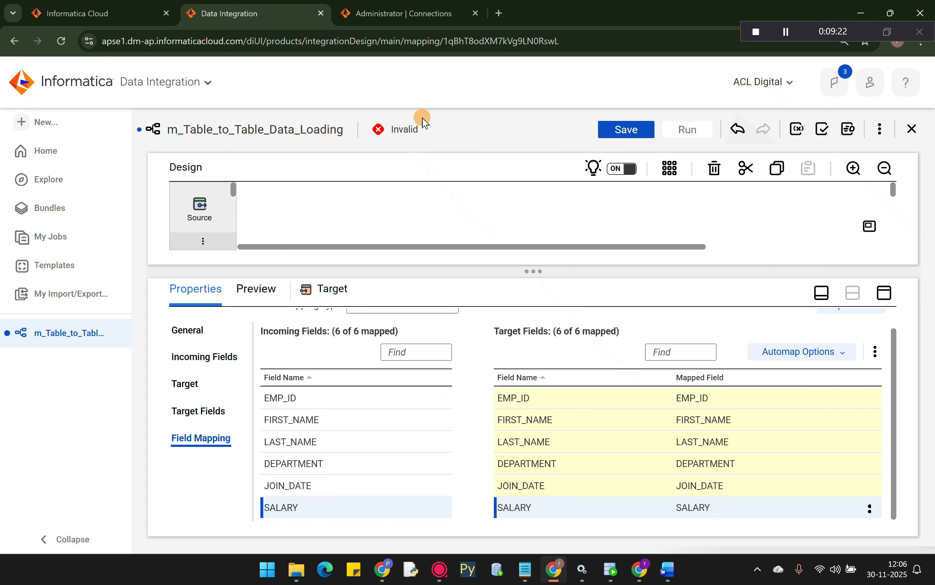
- Validate and save the mapping so it reads Valid, then close the Validation panel
{"action": "left_click", "coordinate": [824, 131]}
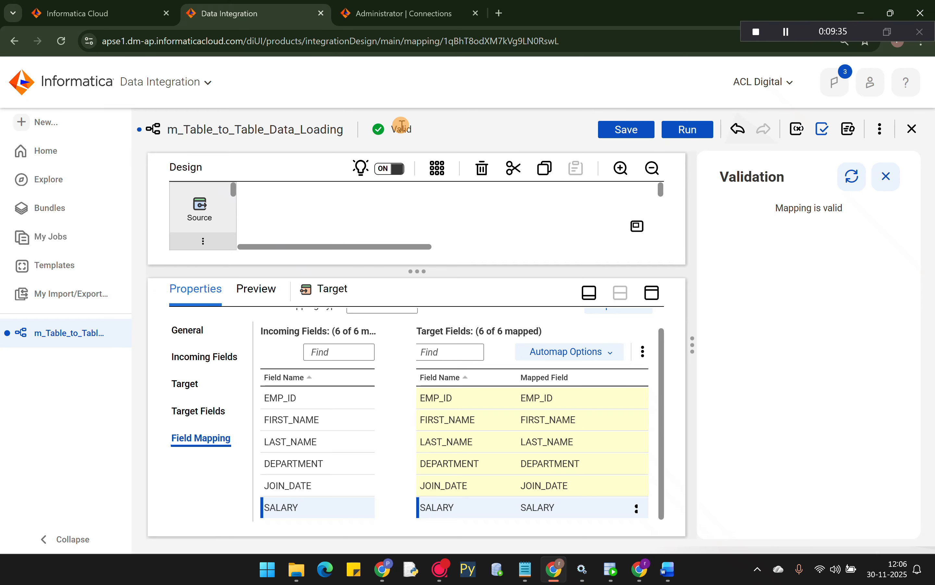
{"action": "left_click", "coordinate": [626, 131]}
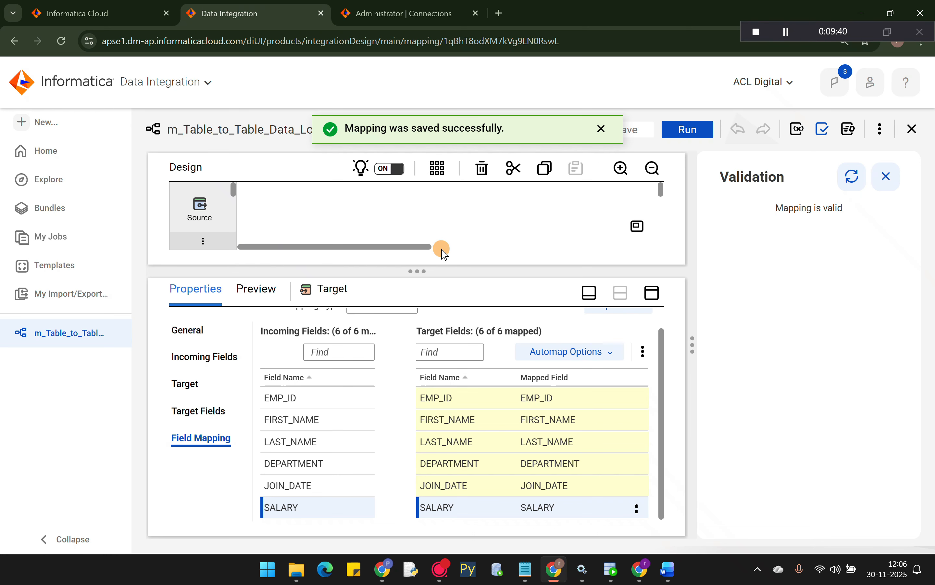
{"action": "left_click_drag", "start_coordinate": [417, 272], "coordinate": [403, 449]}
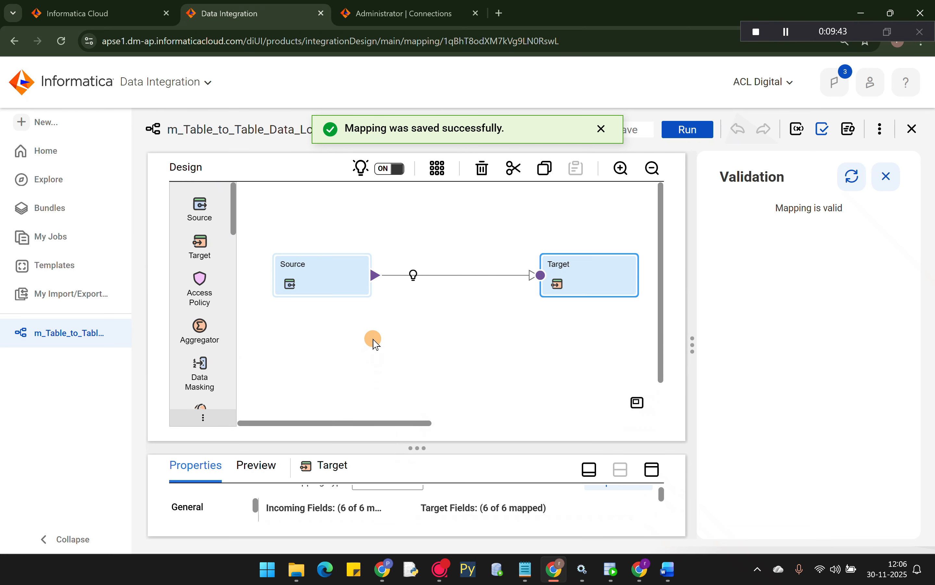
{"action": "left_click", "coordinate": [889, 176]}
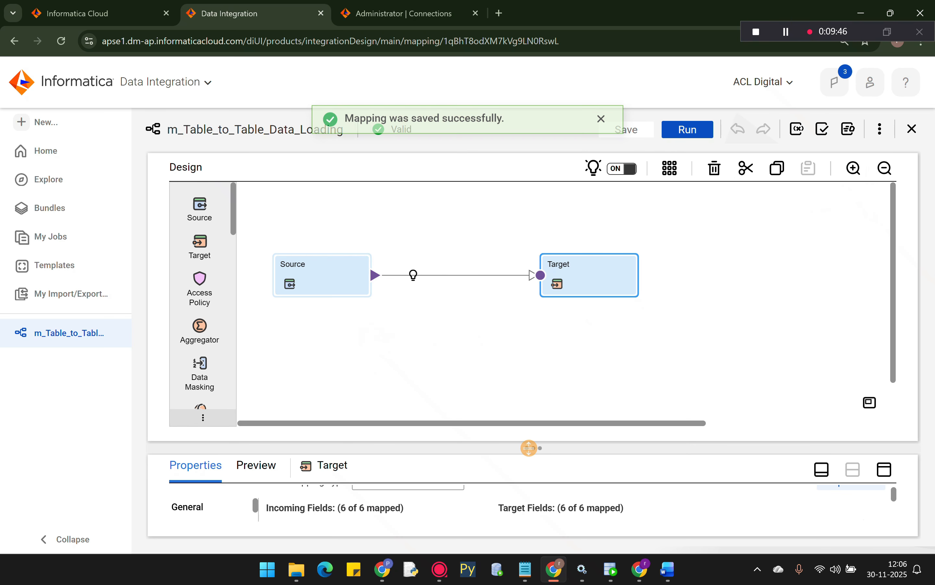
{"action": "left_click", "coordinate": [318, 303]}
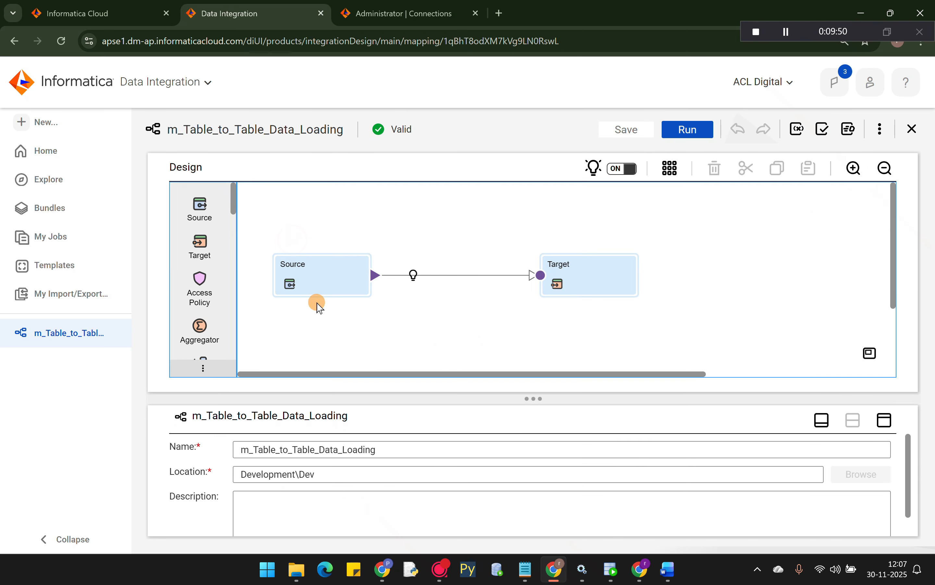
- Create a new mapping task from the mapping, named mct_m_Table_to_Table_Data_Loading
{"action": "left_click_drag", "start_coordinate": [378, 449], "coordinate": [233, 451]}
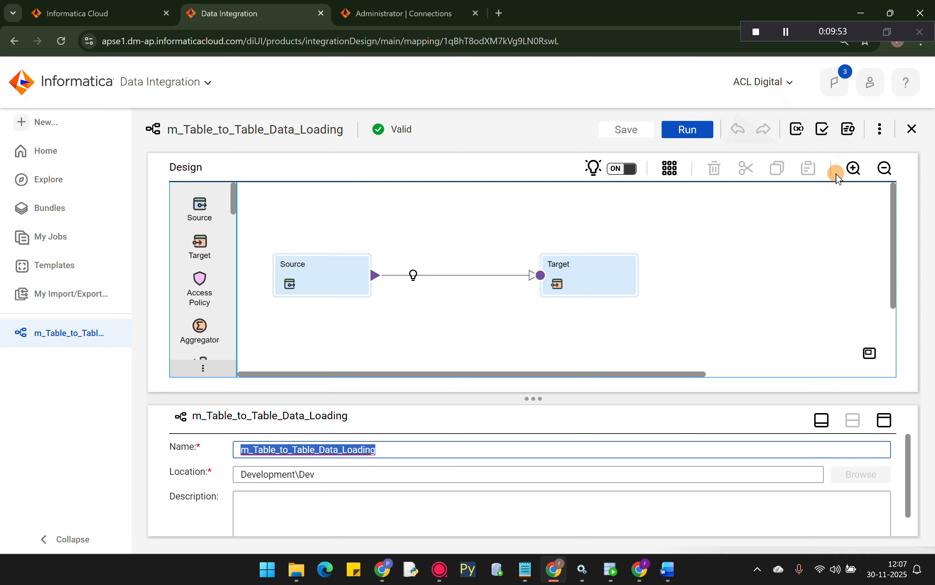
{"action": "left_click", "coordinate": [881, 130]}
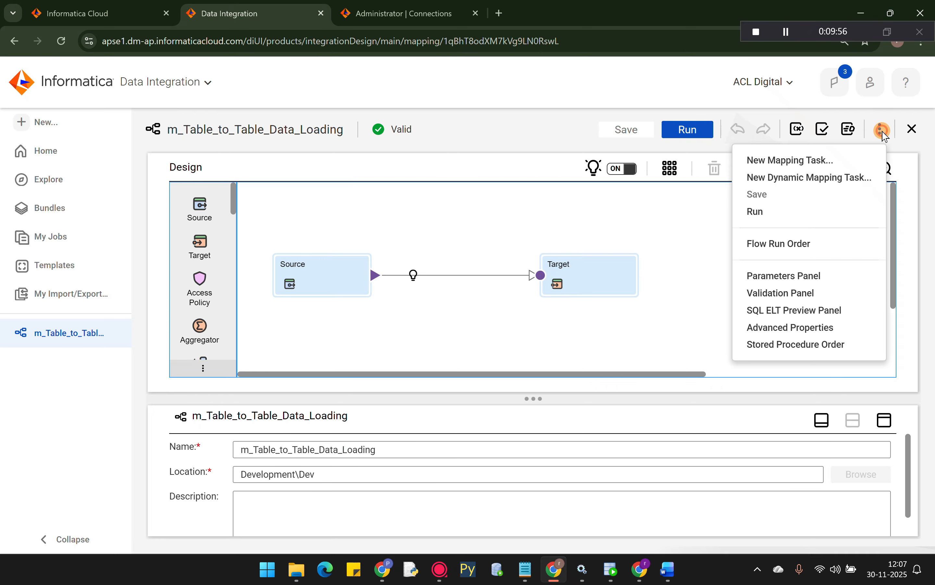
{"action": "left_click", "coordinate": [788, 159]}
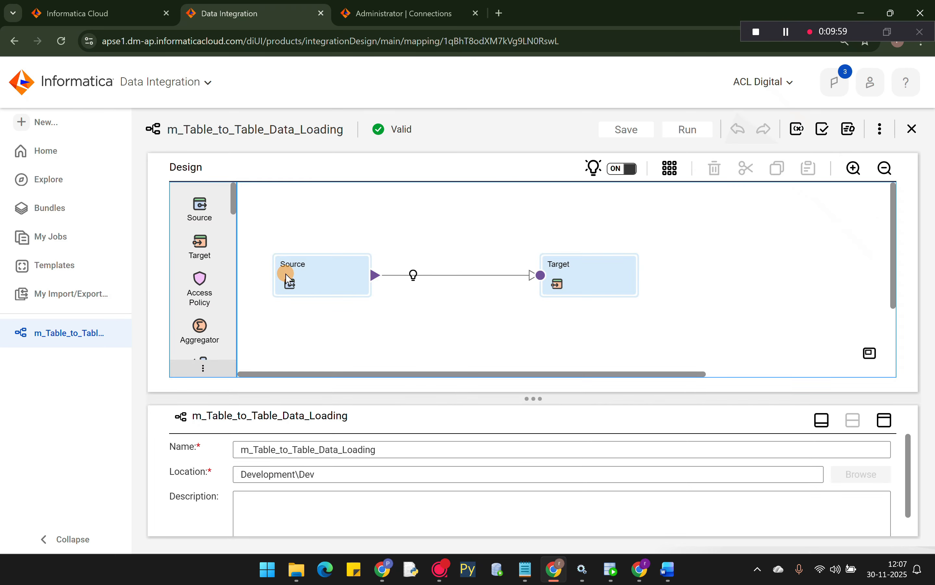
{"action": "type", "text": "mc"}
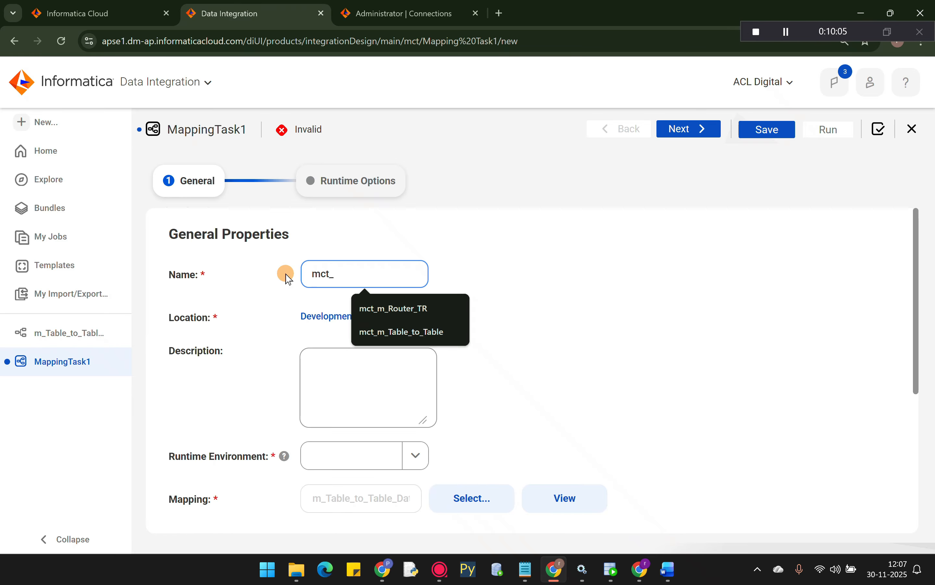
{"action": "type", "text": "t_"}
{"action": "key", "text": "ctrl+v"}
- Choose the task's runtime environment and advance to Runtime Options
{"action": "scroll", "coordinate": [323, 327], "scroll_direction": "down", "scroll_amount": 3}
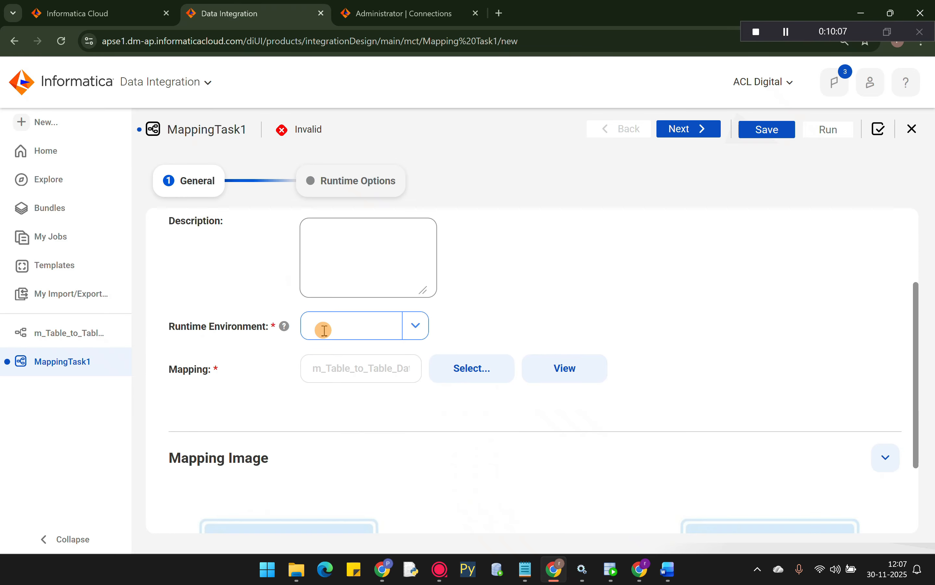
{"action": "left_click", "coordinate": [355, 336]}
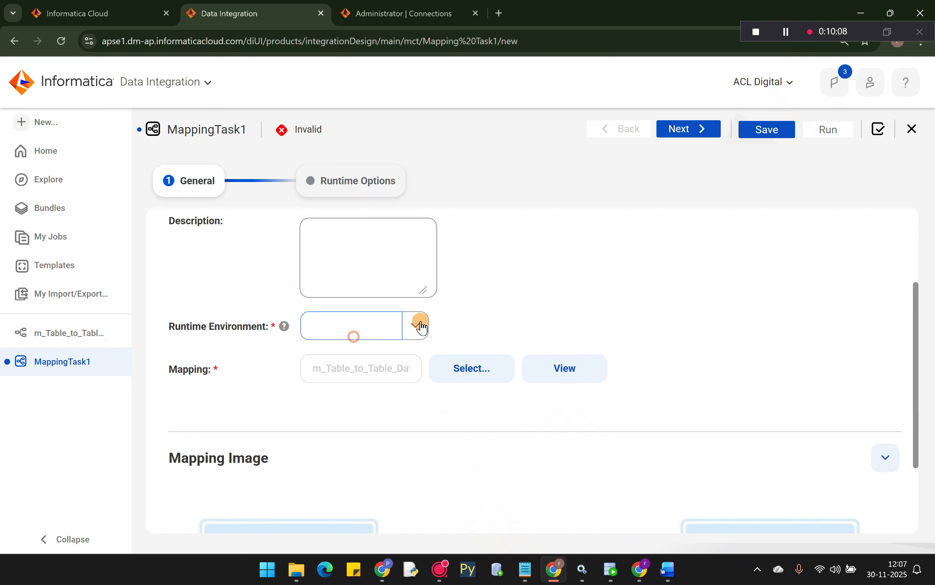
{"action": "left_click", "coordinate": [423, 326]}
{"action": "left_click", "coordinate": [353, 382]}
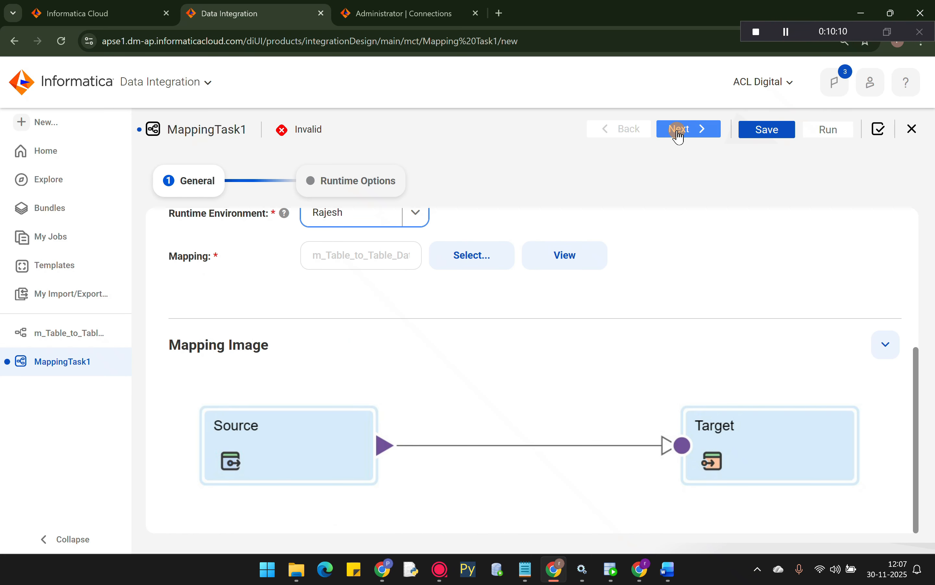
{"action": "left_click", "coordinate": [681, 131]}
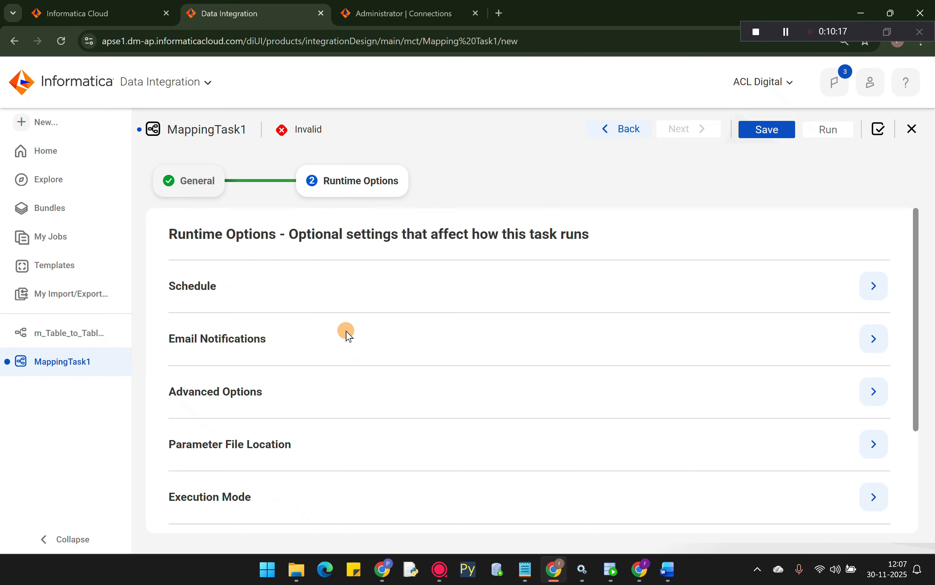
- Validate and save mct_m_Table_to_Table_Data_Loading, then bring up the Monitor service's link options
{"action": "left_click", "coordinate": [880, 133]}
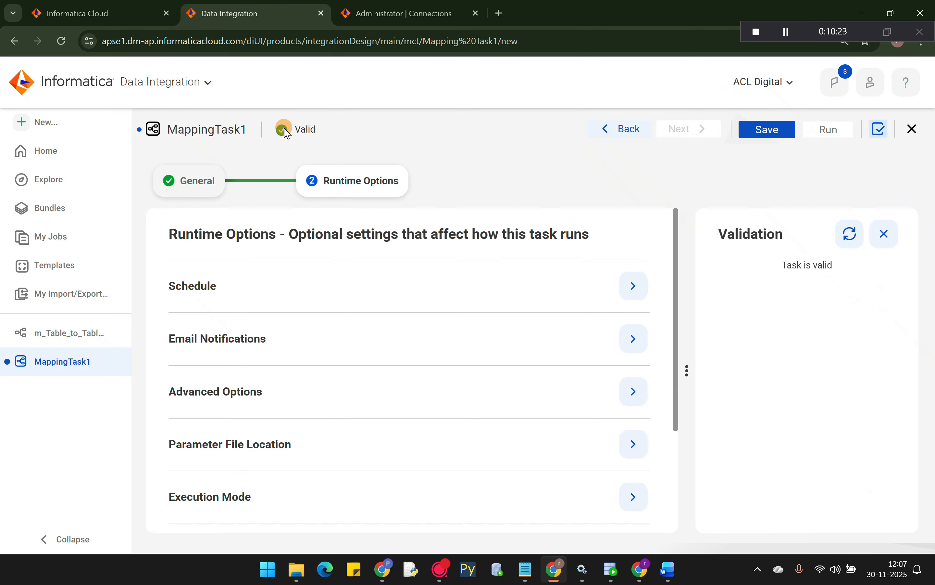
{"action": "left_click", "coordinate": [770, 134]}
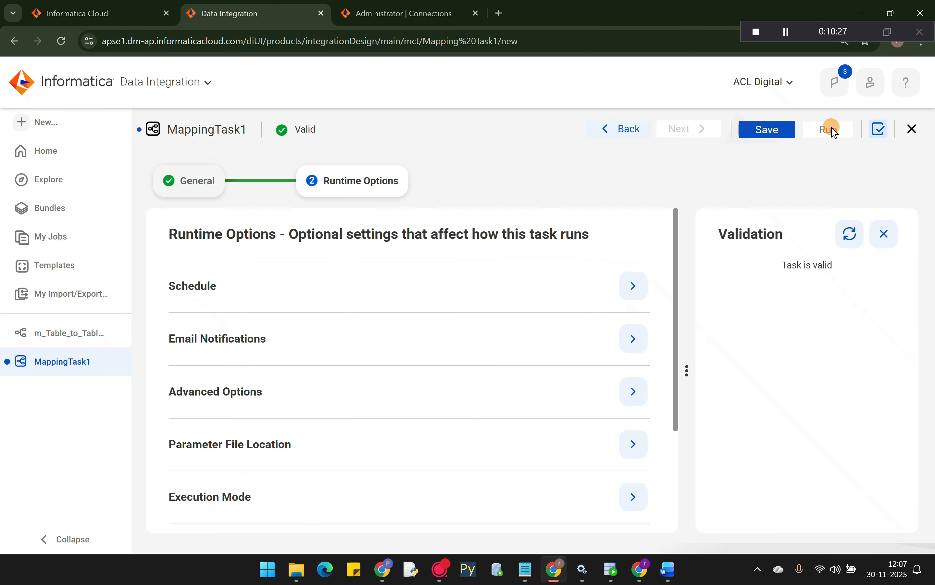
{"action": "left_click", "coordinate": [765, 128]}
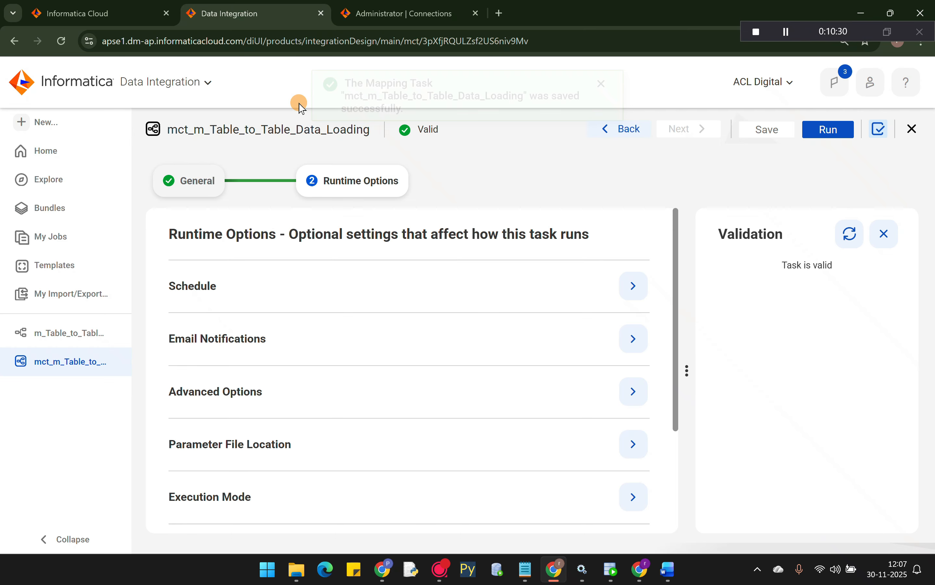
{"action": "left_click", "coordinate": [208, 82]}
{"action": "right_click", "coordinate": [659, 225]}
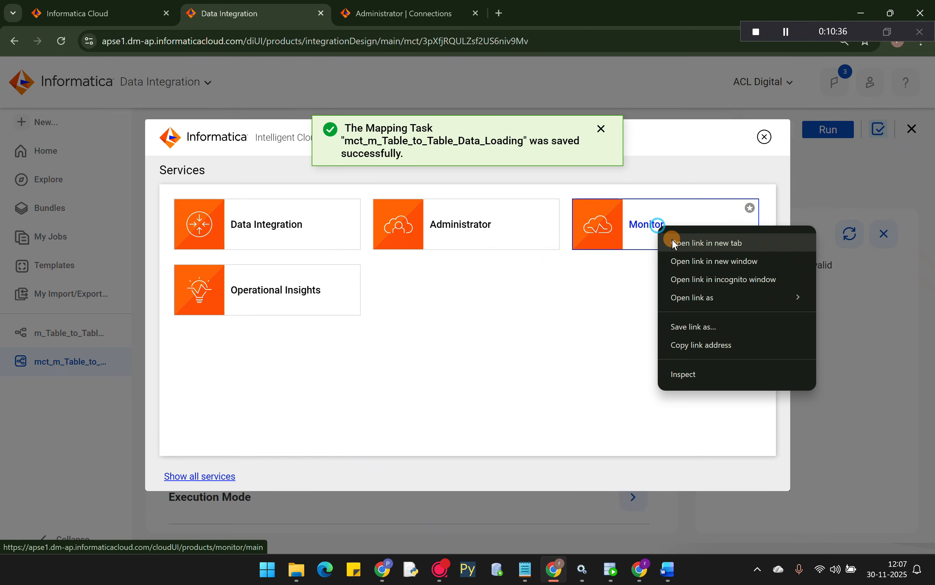
- Open the Monitor service in a separate browser tab alongside Data Integration
{"action": "left_click", "coordinate": [704, 243]}
{"action": "left_click", "coordinate": [402, 10]}
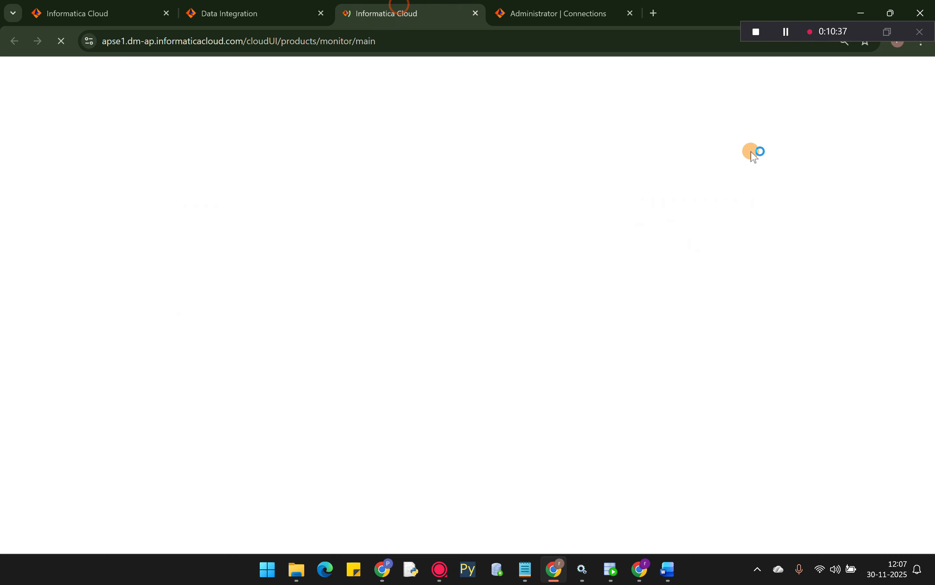
{"action": "left_click", "coordinate": [250, 12]}
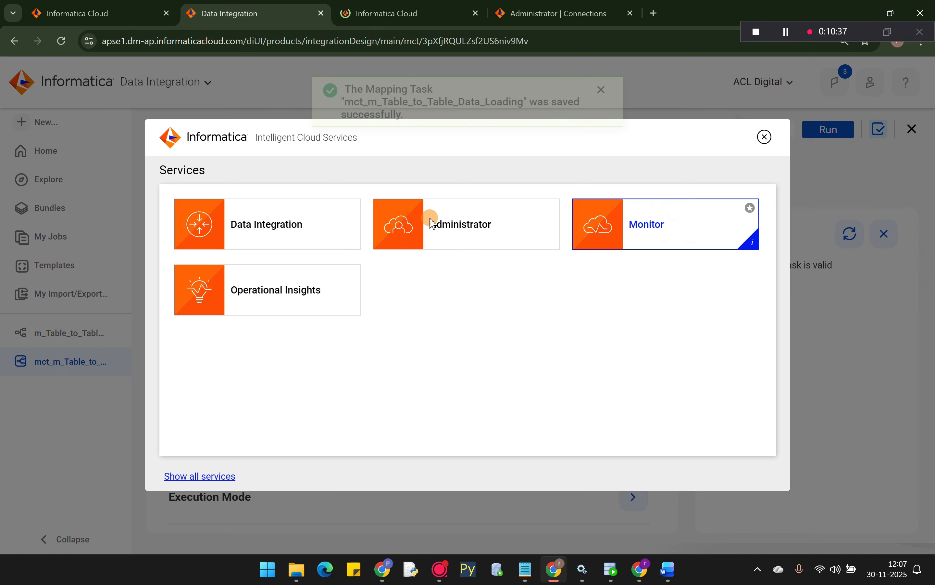
{"action": "left_click", "coordinate": [404, 12]}
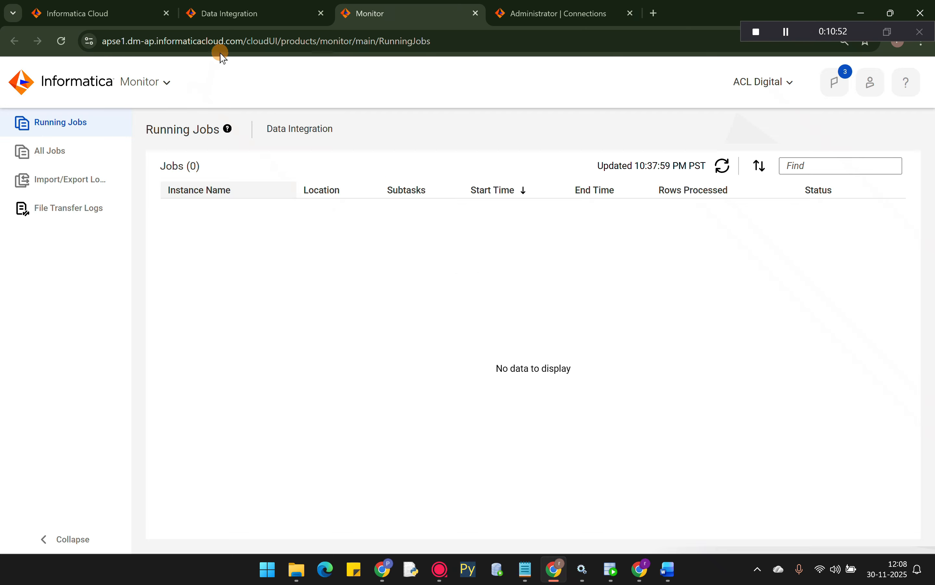
- Run the mapping task mct_m_Table_to_Table_Data_Loading and check it appears in Monitor
{"action": "left_click", "coordinate": [225, 13]}
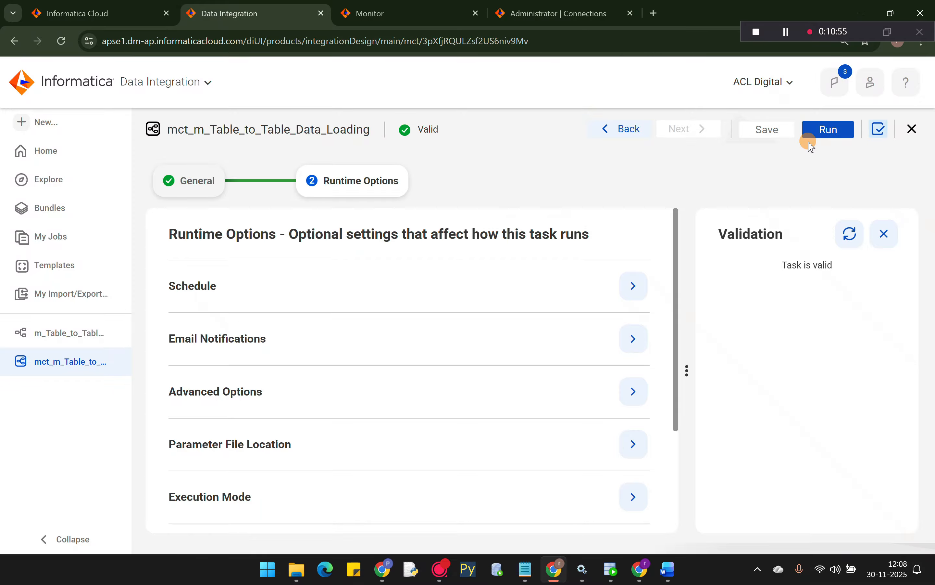
{"action": "left_click", "coordinate": [836, 131]}
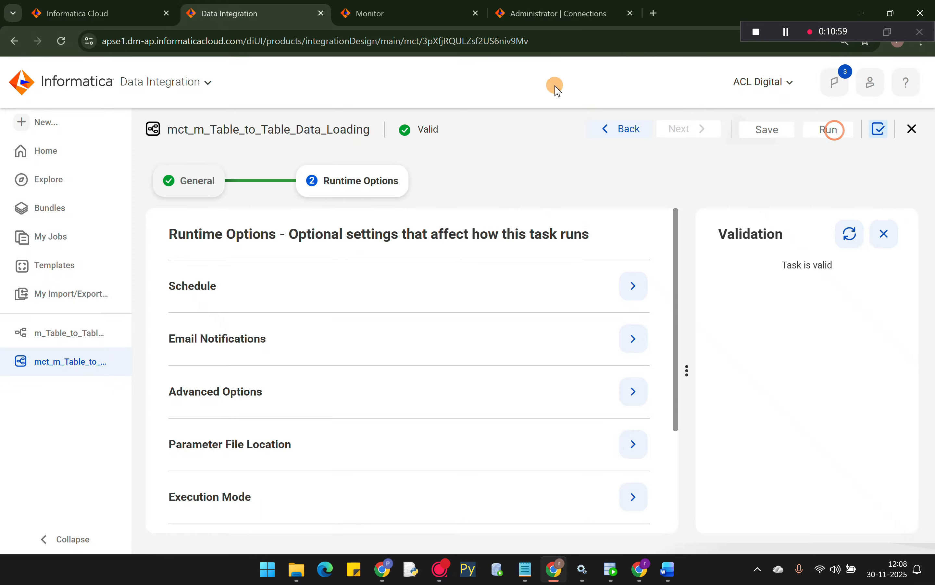
{"action": "left_click", "coordinate": [397, 18]}
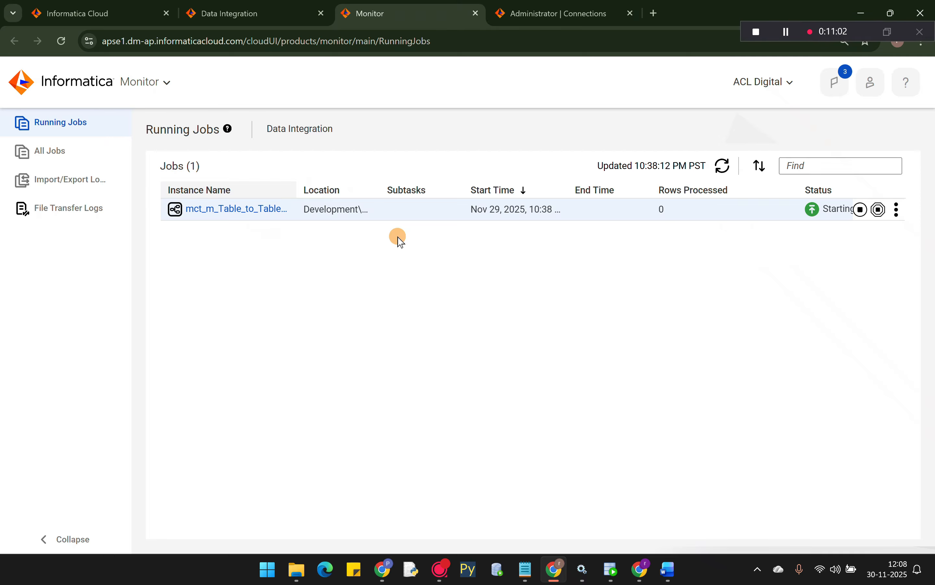
- Refresh Running Jobs until the mapping task run shows Success with 5 rows processed
{"action": "left_click", "coordinate": [725, 168]}
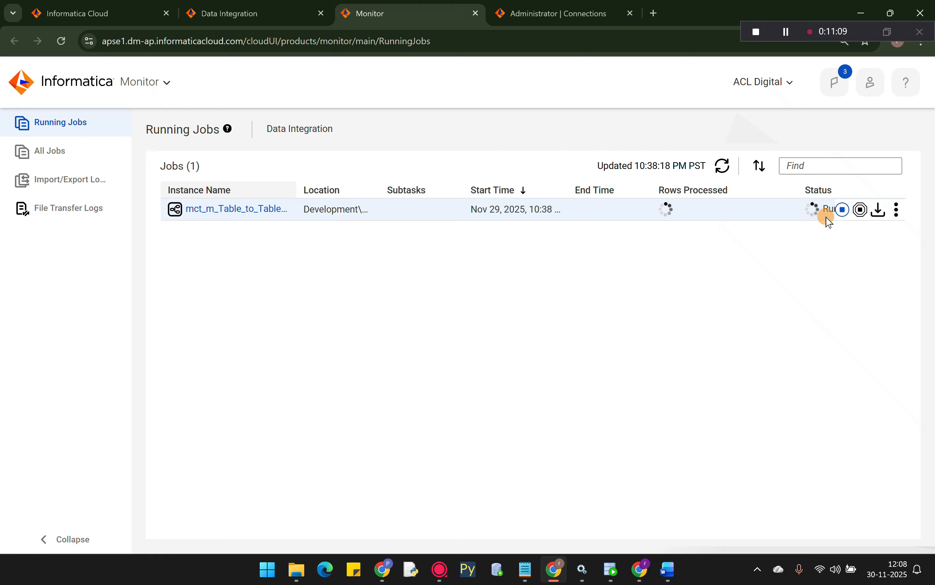
{"action": "left_click", "coordinate": [729, 171]}
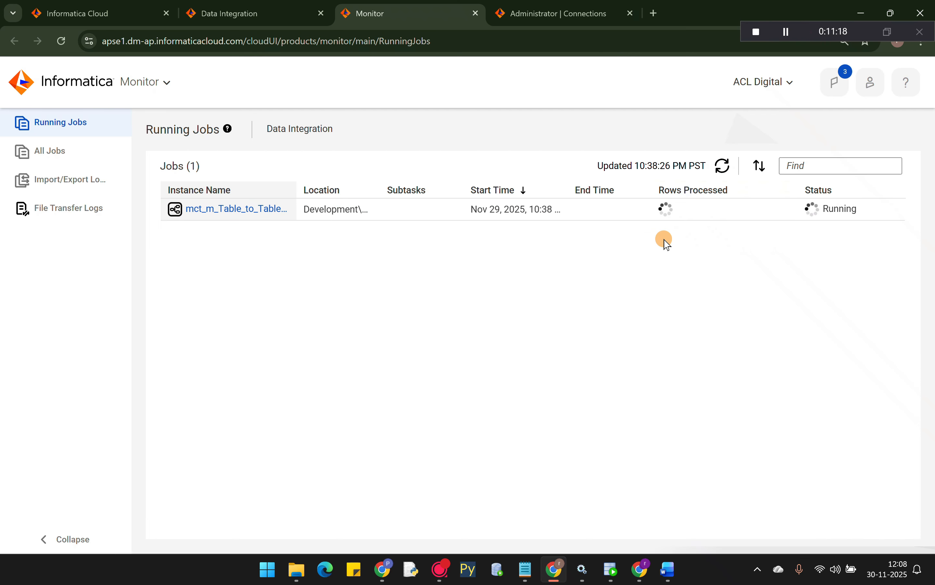
{"action": "left_click", "coordinate": [725, 167]}
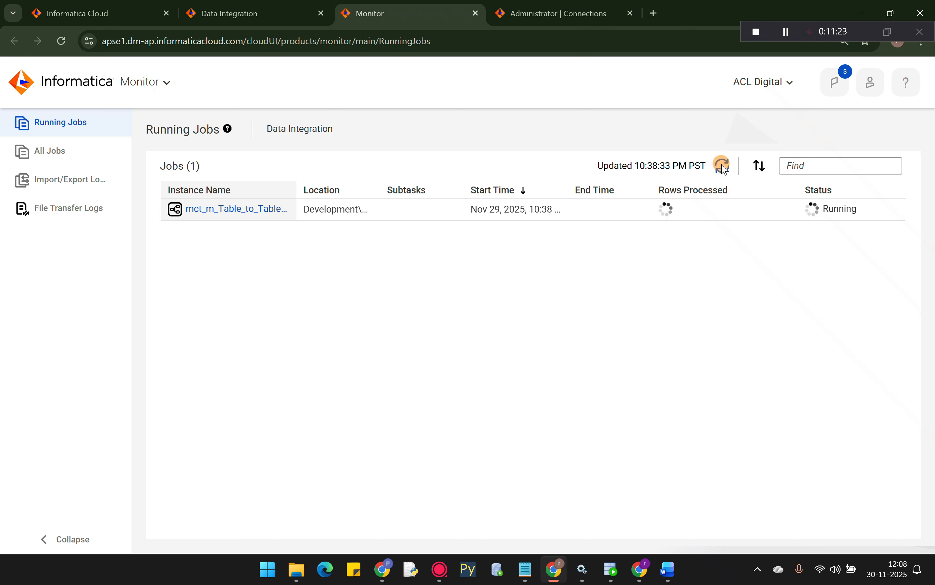
{"action": "left_click", "coordinate": [724, 163]}
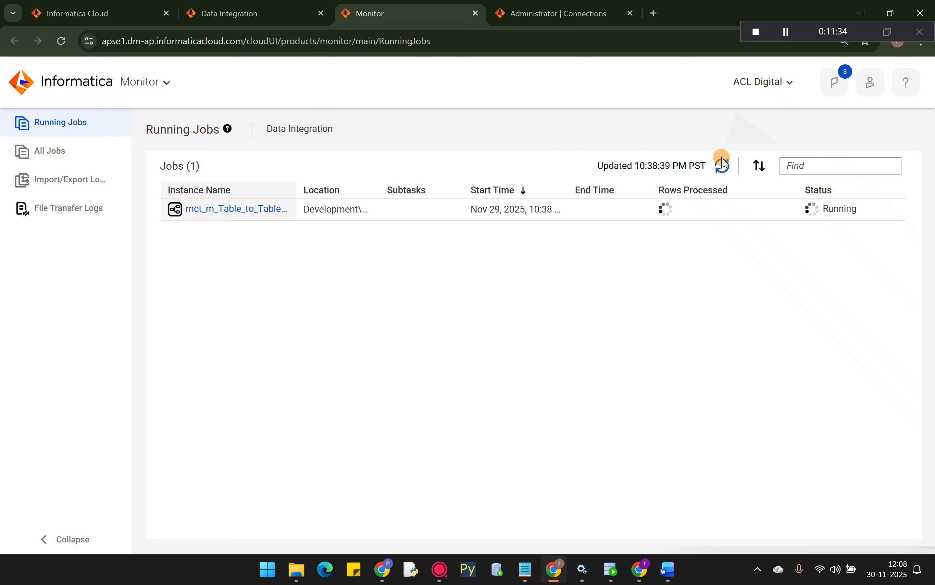
{"action": "left_click", "coordinate": [723, 163]}
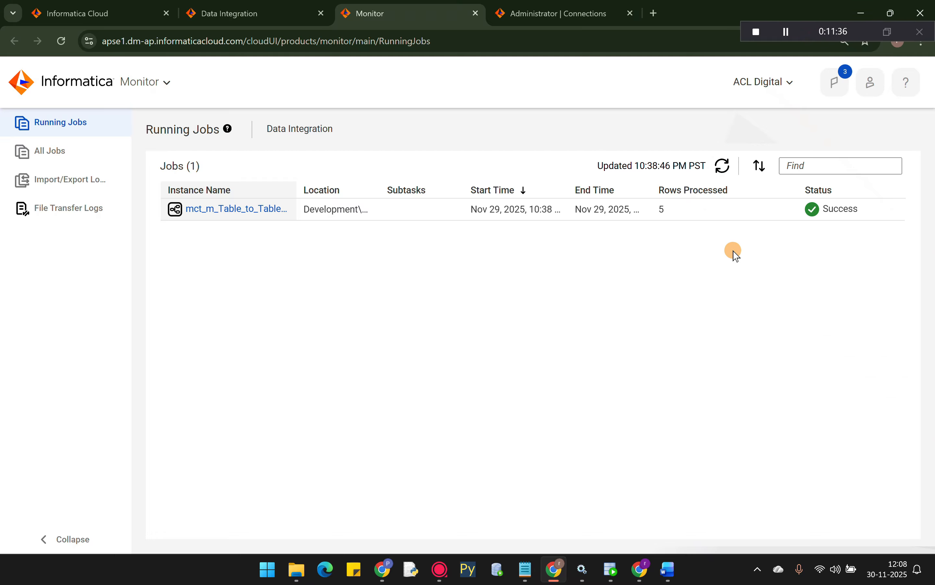
{"action": "mouse_move", "coordinate": [825, 217]}
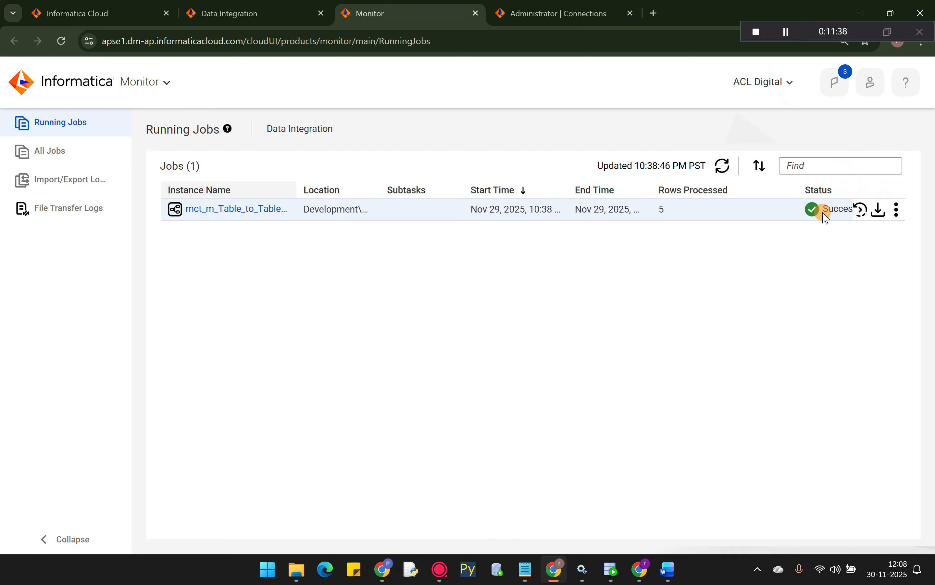
{"action": "left_click", "coordinate": [610, 578]}
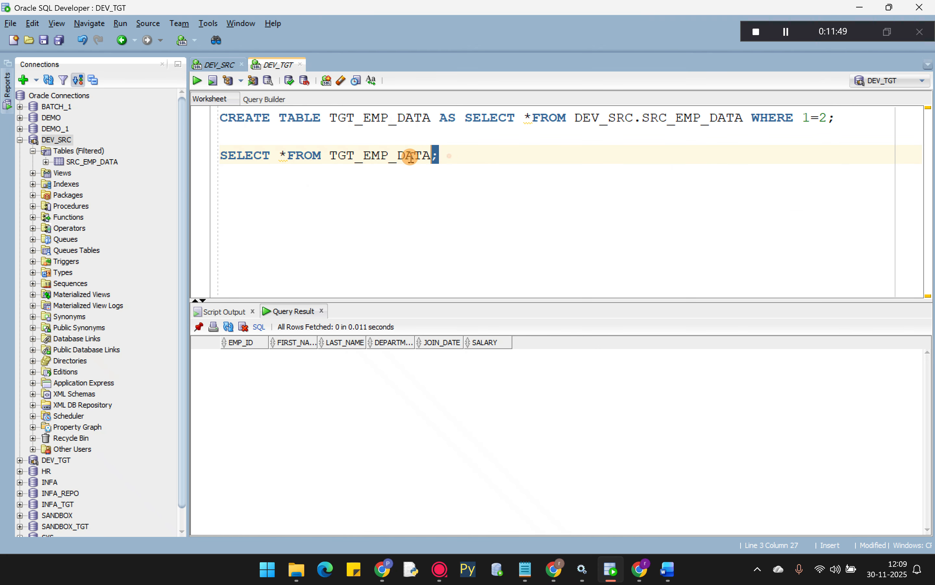
- Run SELECT * FROM TGT_EMP_DATA in the DEV_TGT worksheet, showing rows 101–105 in Query Result
{"action": "left_click_drag", "start_coordinate": [450, 156], "coordinate": [215, 156]}
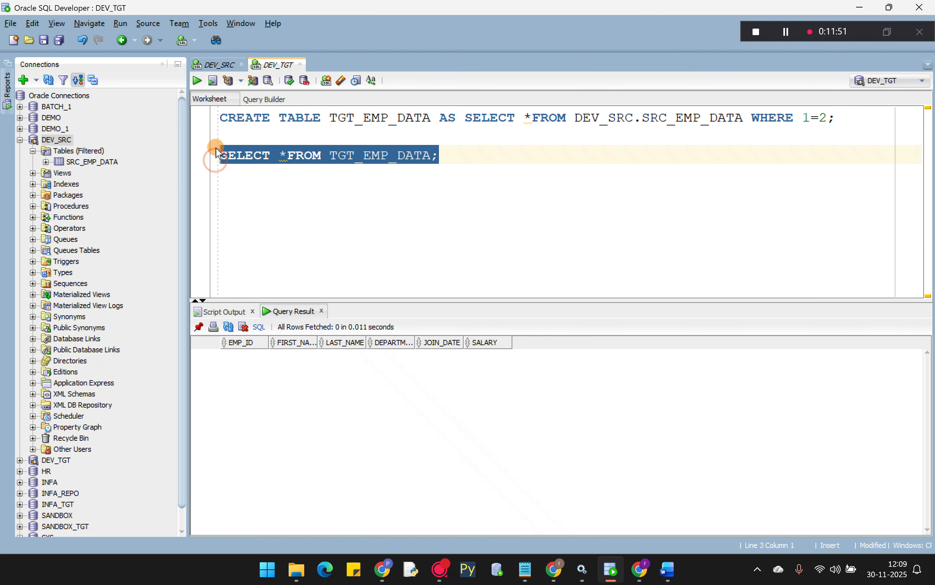
{"action": "left_click", "coordinate": [195, 81]}
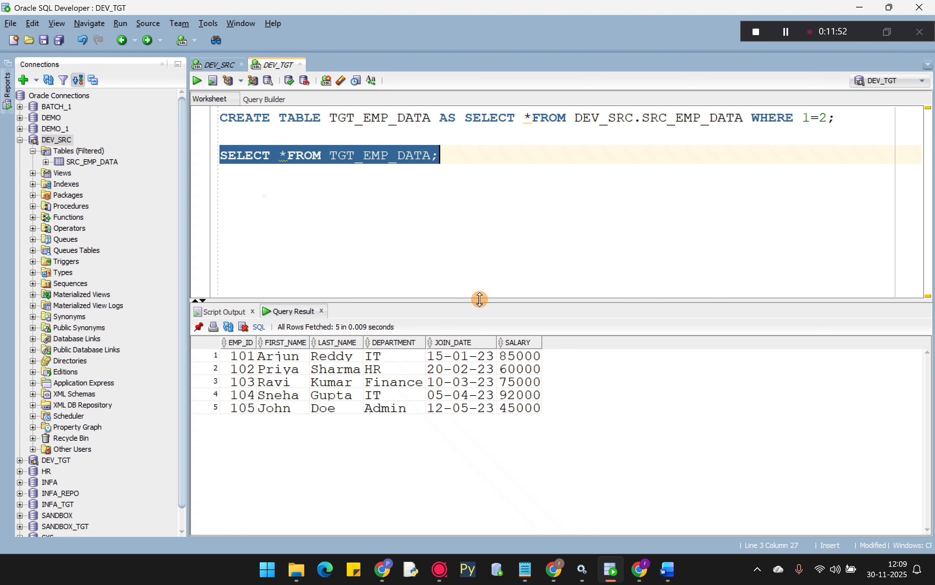
{"action": "left_click_drag", "start_coordinate": [480, 299], "coordinate": [480, 232]}
{"action": "left_click", "coordinate": [216, 239]}
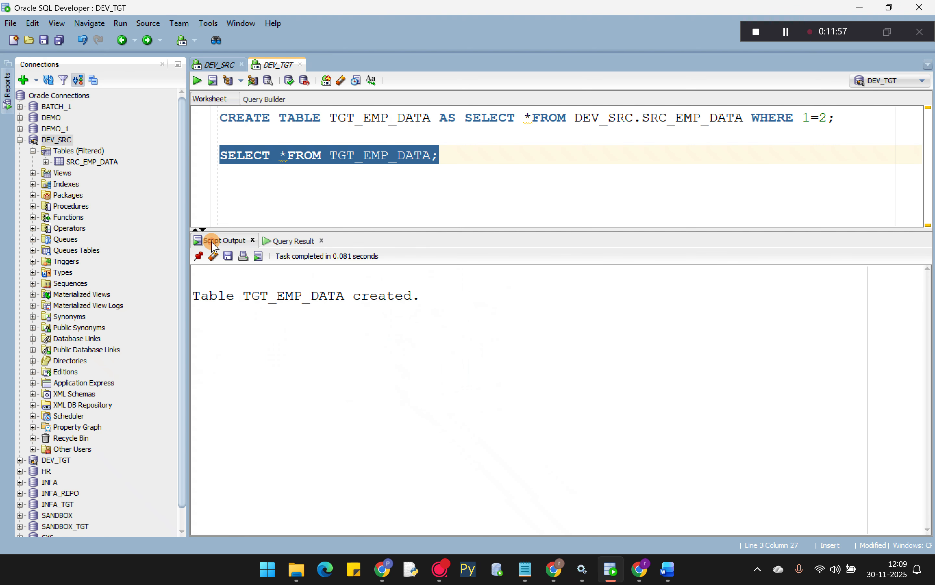
{"action": "left_click", "coordinate": [214, 58]}
{"action": "left_click", "coordinate": [274, 62]}
{"action": "left_click", "coordinate": [291, 240]}
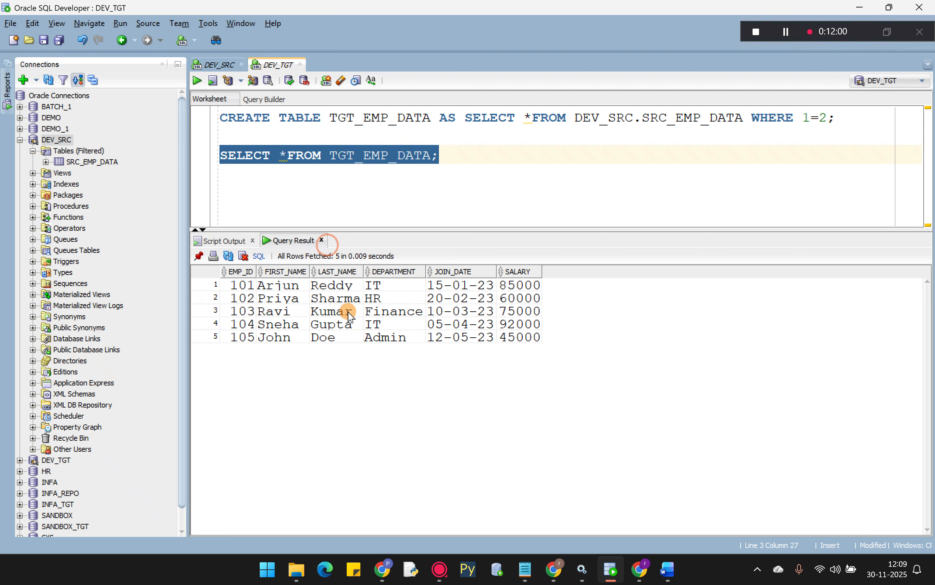